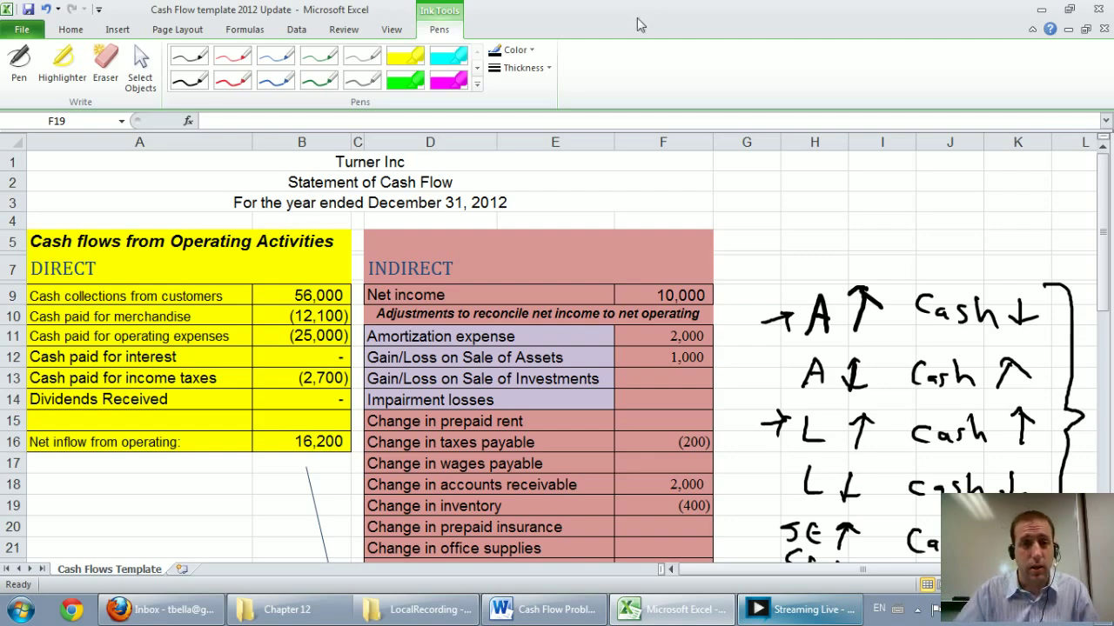
# Step: Scroll the Cash Flows Template down to rows 28–47, showing the empty investing and financing sections
pyautogui.scroll(-8, 624, 315)
pyautogui.scroll(-1, 625, 315)
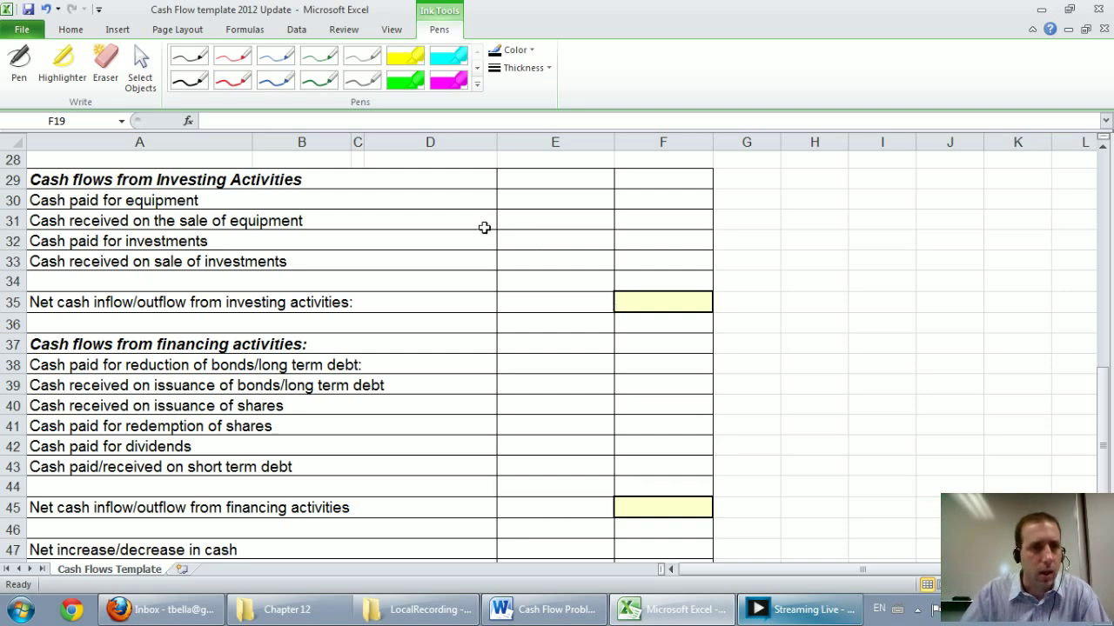
# Step: Switch to the Cash Flow Problem document and scroll through the income statement to the Additional information list
pyautogui.click(555, 606)
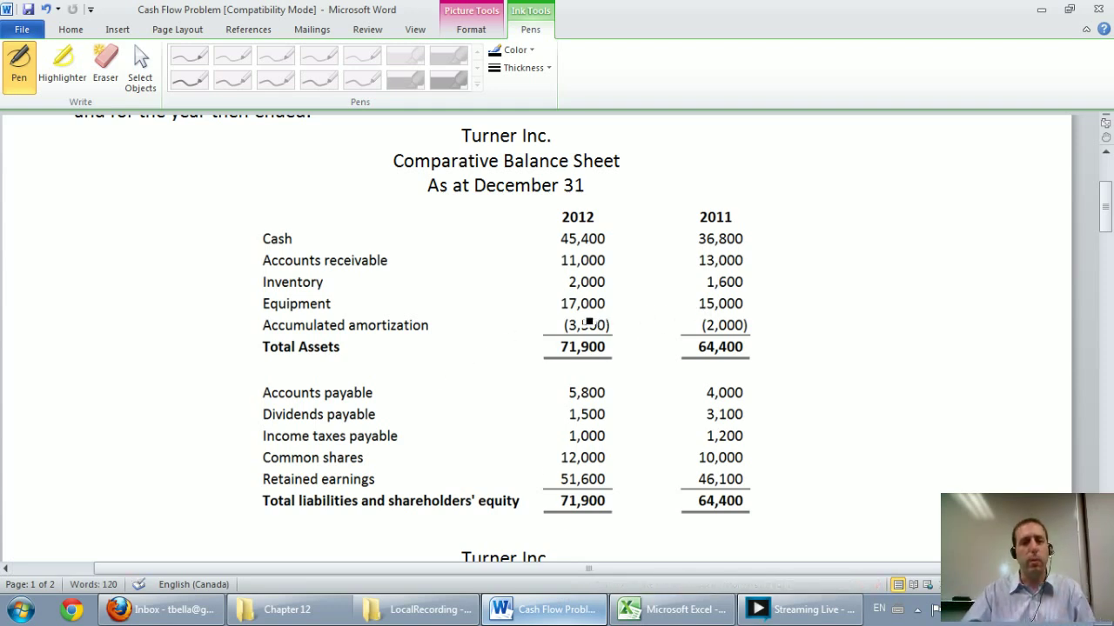
pyautogui.scroll(-10, 588, 322)
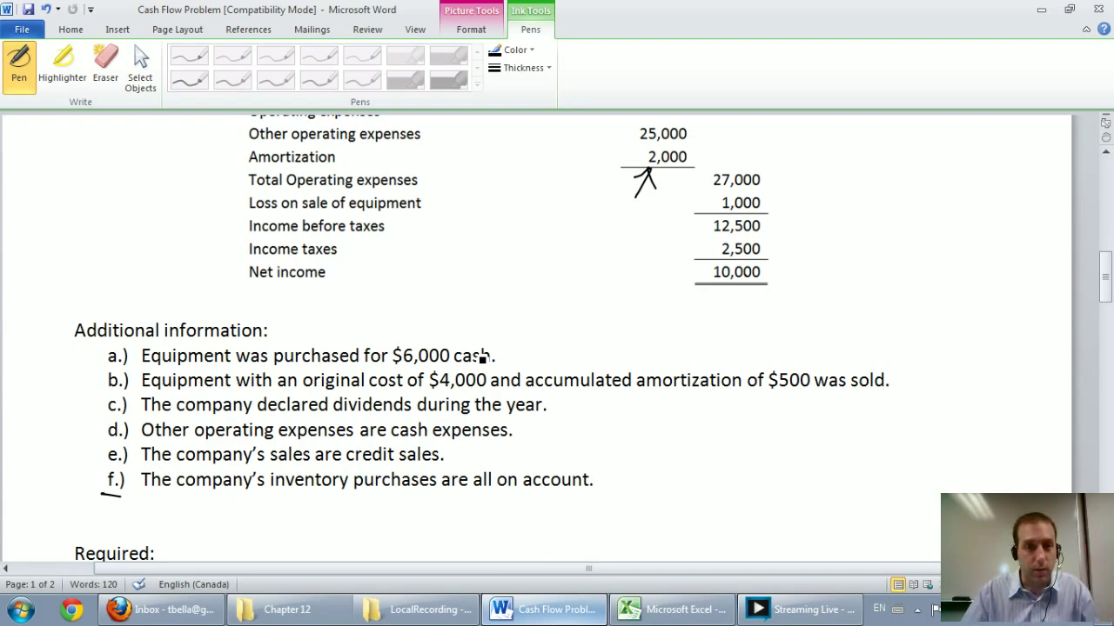
pyautogui.scroll(1, 584, 369)
pyautogui.scroll(1, 583, 369)
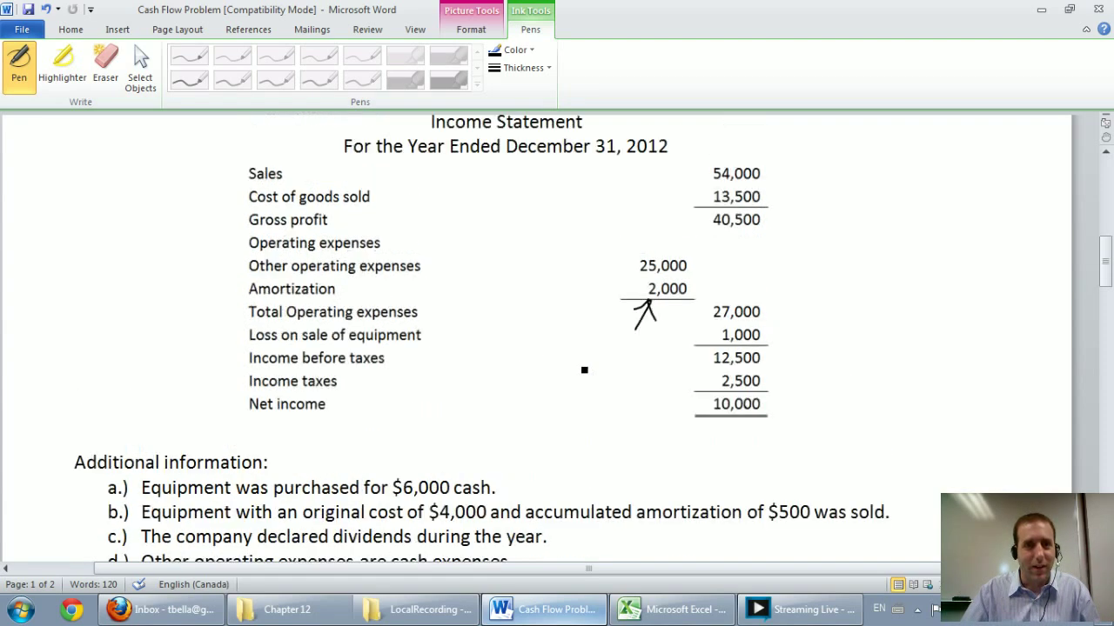
pyautogui.scroll(6, 584, 370)
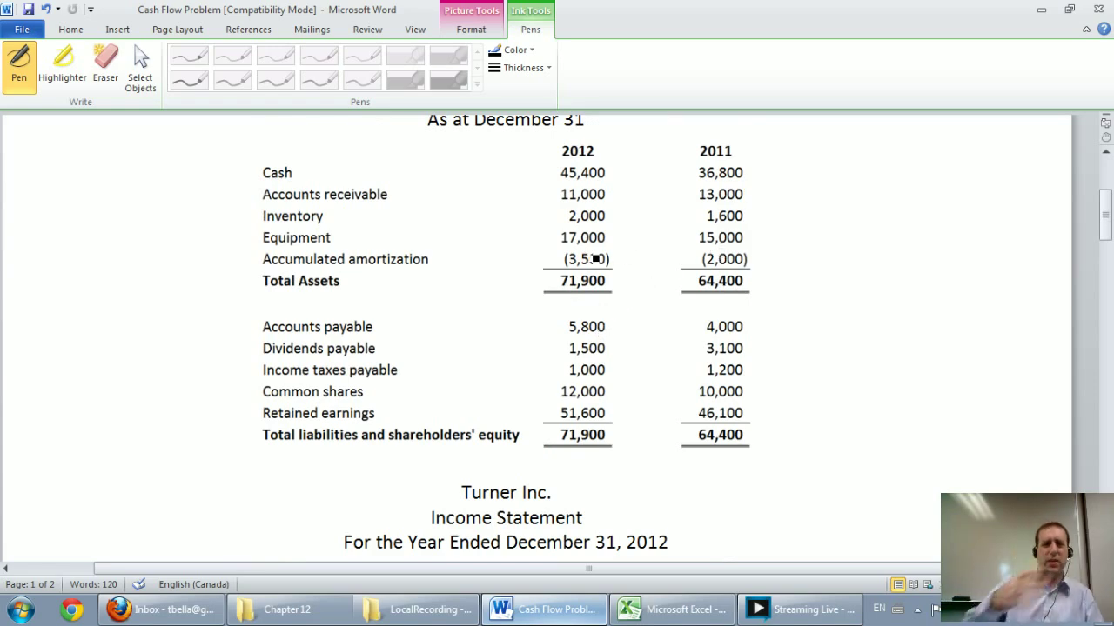
pyautogui.scroll(-7, 595, 259)
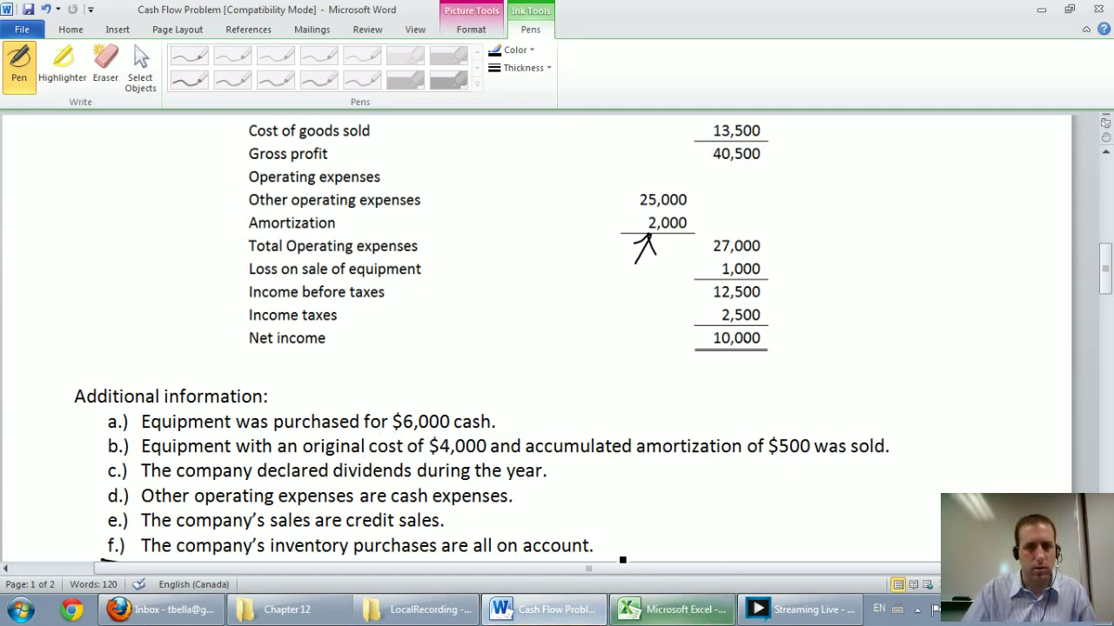
# Step: Enter -6000 in E30 so cash paid for equipment shows (6,000)
pyautogui.click(665, 612)
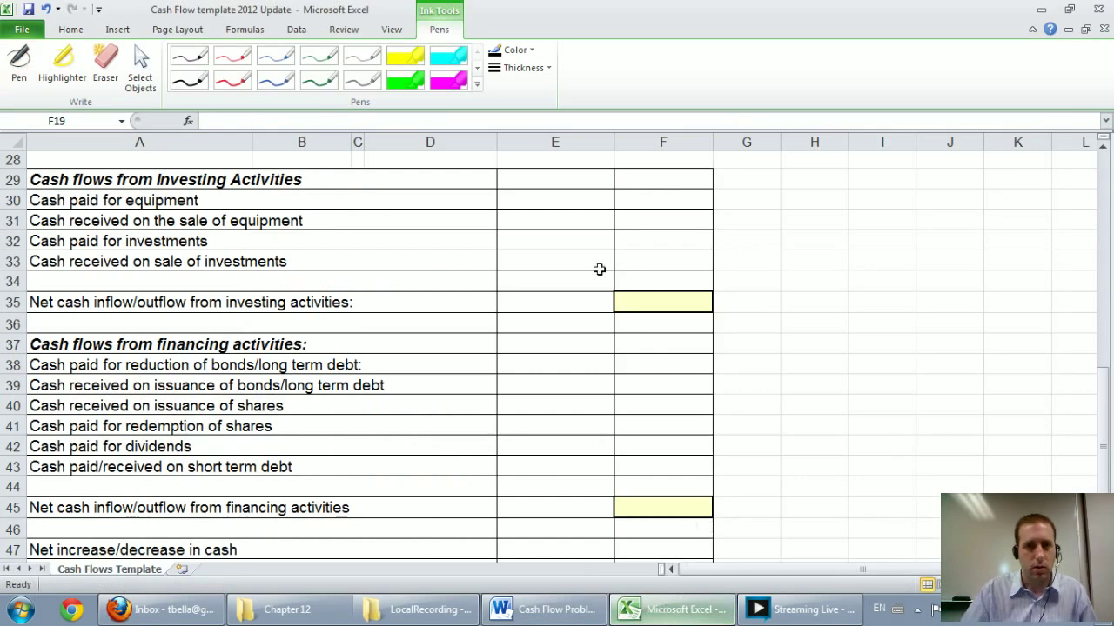
pyautogui.click(565, 201)
pyautogui.write('-')
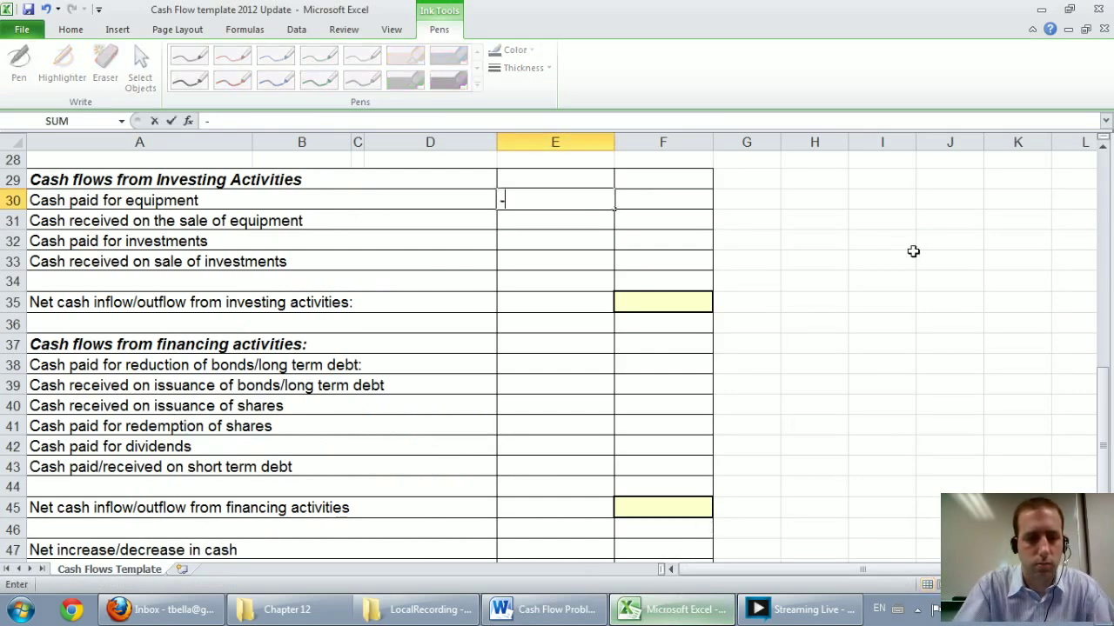
pyautogui.write('6000')
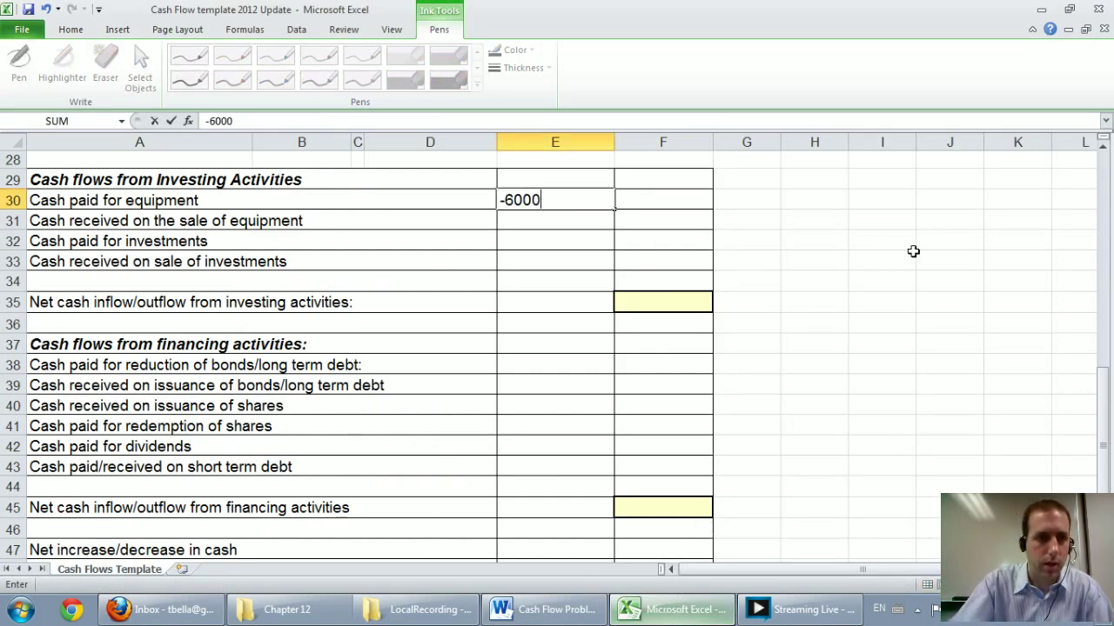
pyautogui.press('Return')
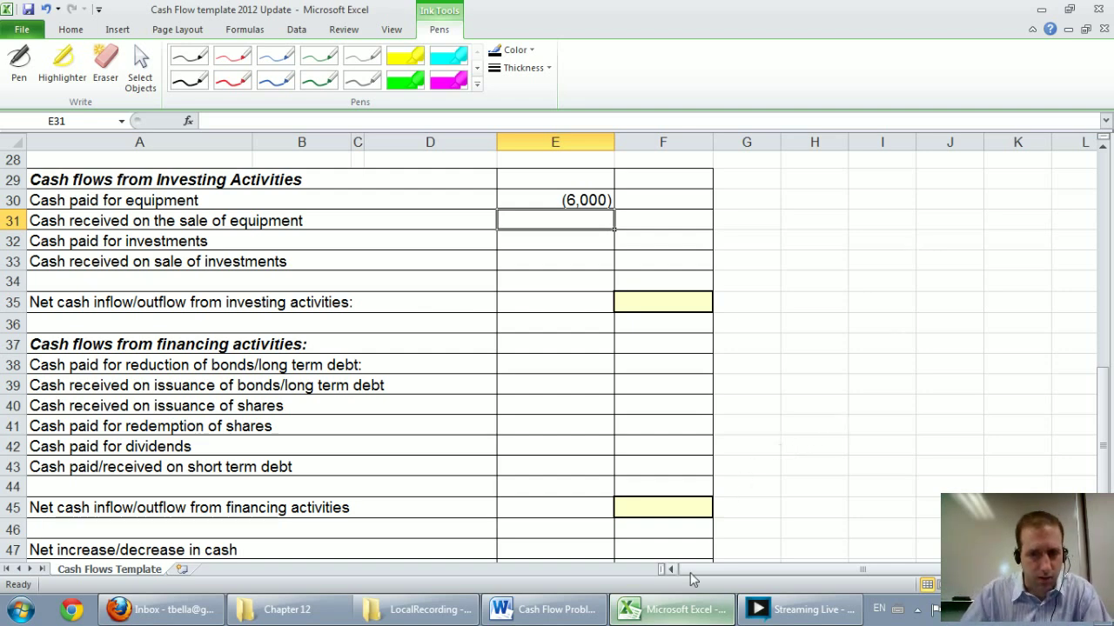
# Step: In the Word document, handwrite the credit line CR Equip 4,000 beside the income statement
pyautogui.click(559, 615)
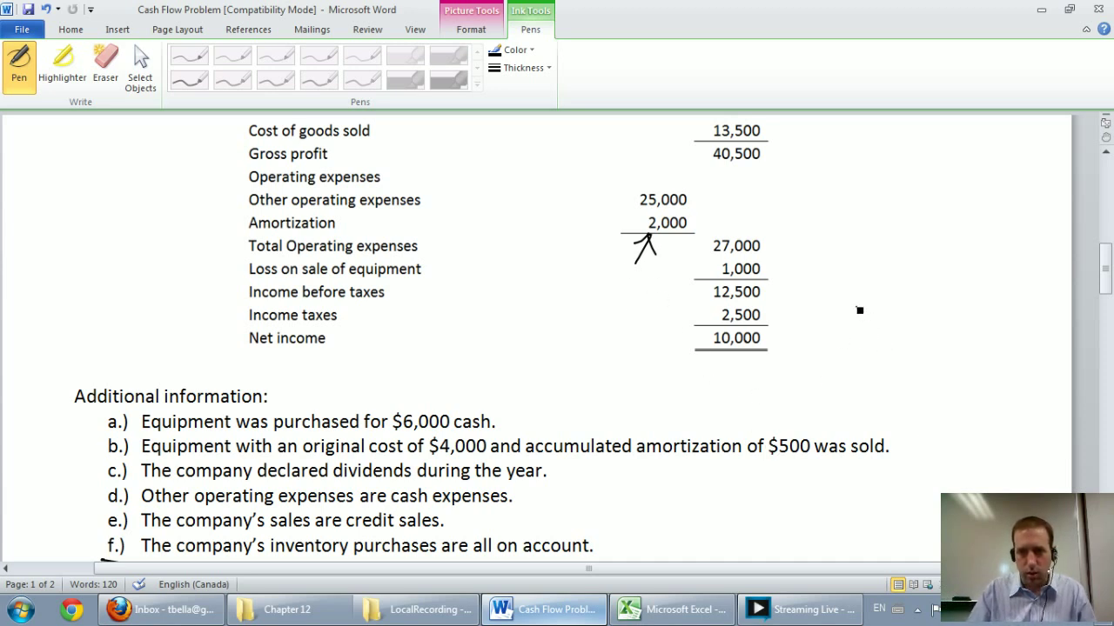
pyautogui.moveTo(858, 308); pyautogui.dragTo(856, 324)
pyautogui.moveTo(861, 315); pyautogui.dragTo(934, 329)
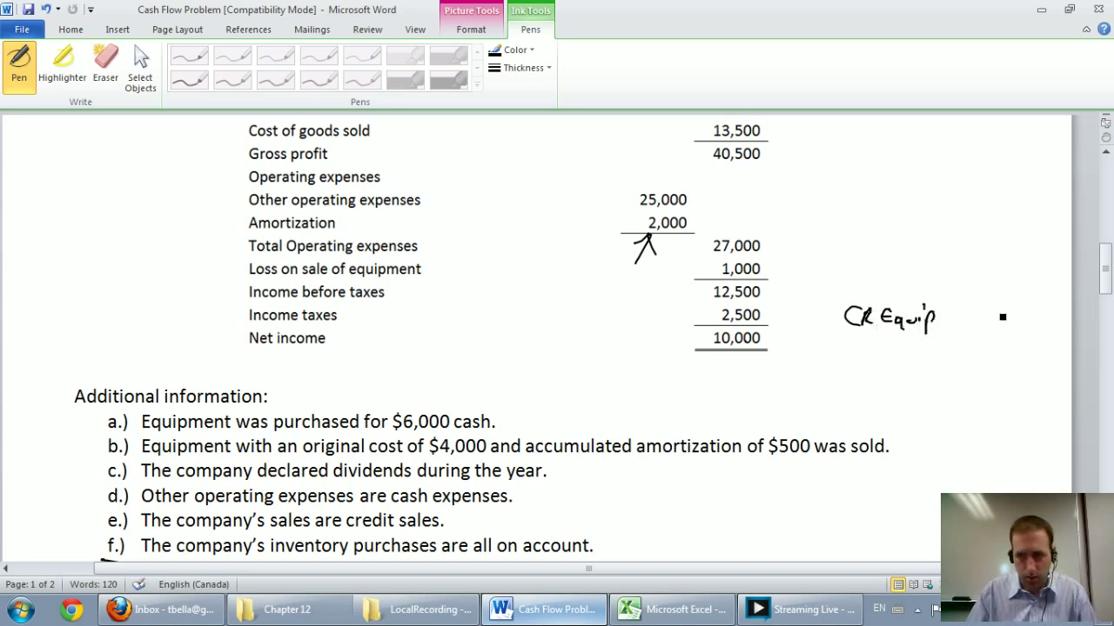
pyautogui.moveTo(1001, 304); pyautogui.dragTo(1011, 330)
pyautogui.moveTo(1022, 326); pyautogui.dragTo(1054, 322)
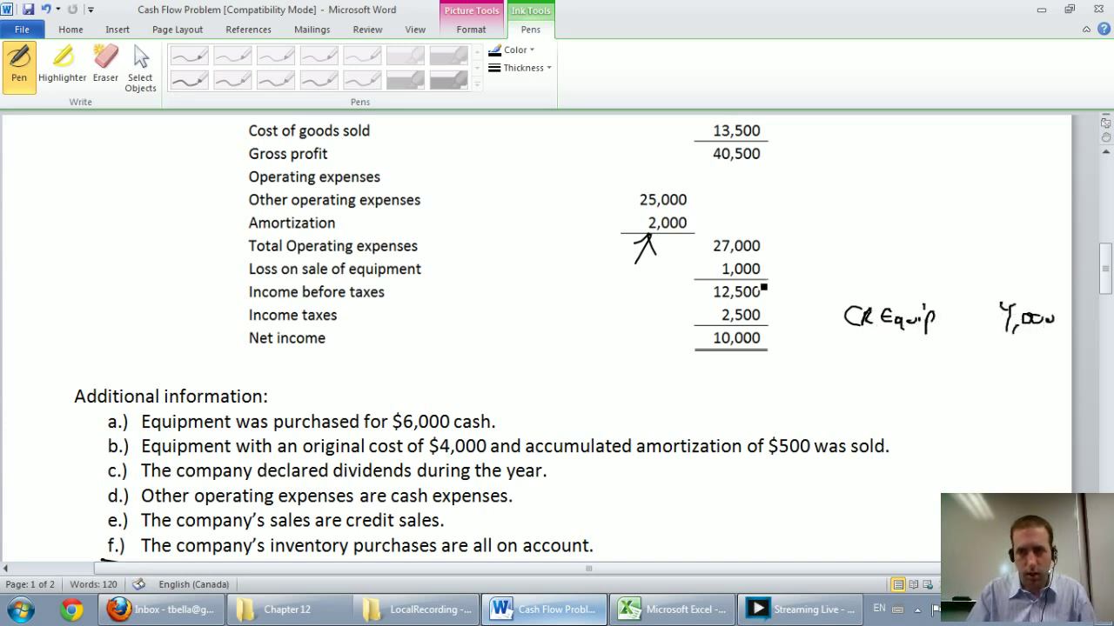
pyautogui.moveTo(795, 266)
pyautogui.mouseDown()
pyautogui.moveTo(799, 290)
pyautogui.moveTo(866, 285)
pyautogui.mouseUp()
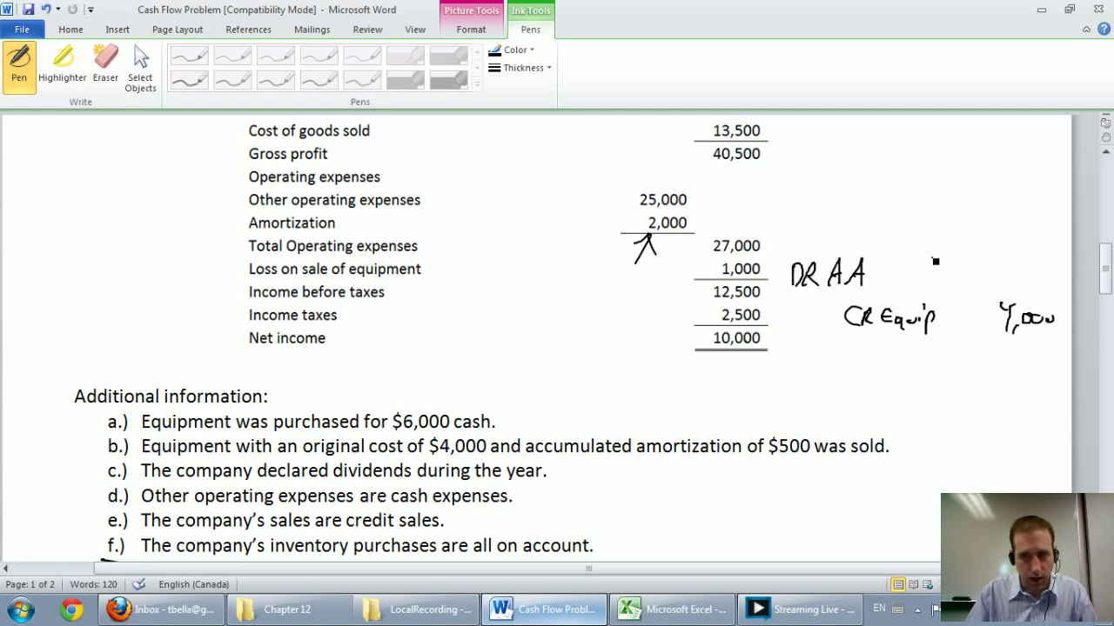
# Step: Handwrite DR AA 500 and, above it, DR Cash with an unknown amount
pyautogui.moveTo(931, 260)
pyautogui.mouseDown()
pyautogui.moveTo(934, 273)
pyautogui.moveTo(954, 269)
pyautogui.mouseUp()
pyautogui.moveTo(957, 264); pyautogui.dragTo(967, 269)
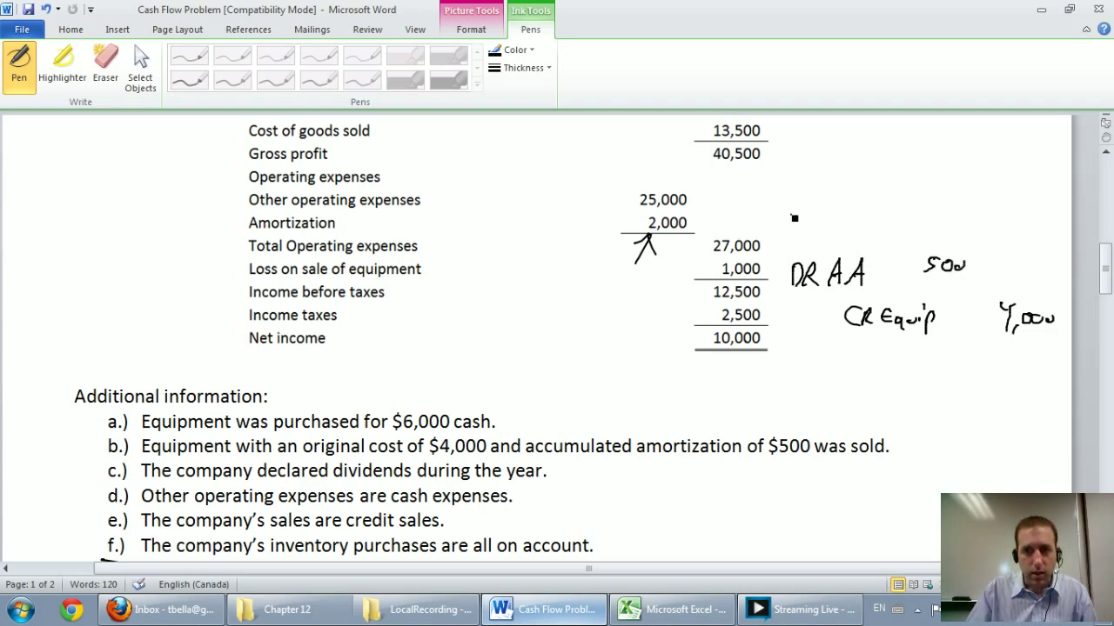
pyautogui.moveTo(792, 208)
pyautogui.mouseDown()
pyautogui.moveTo(795, 233)
pyautogui.moveTo(828, 229)
pyautogui.mouseUp()
pyautogui.moveTo(844, 219); pyautogui.dragTo(849, 228)
pyautogui.moveTo(859, 204)
pyautogui.mouseDown()
pyautogui.moveTo(868, 229)
pyautogui.moveTo(896, 214)
pyautogui.mouseUp()
pyautogui.click(902, 226)
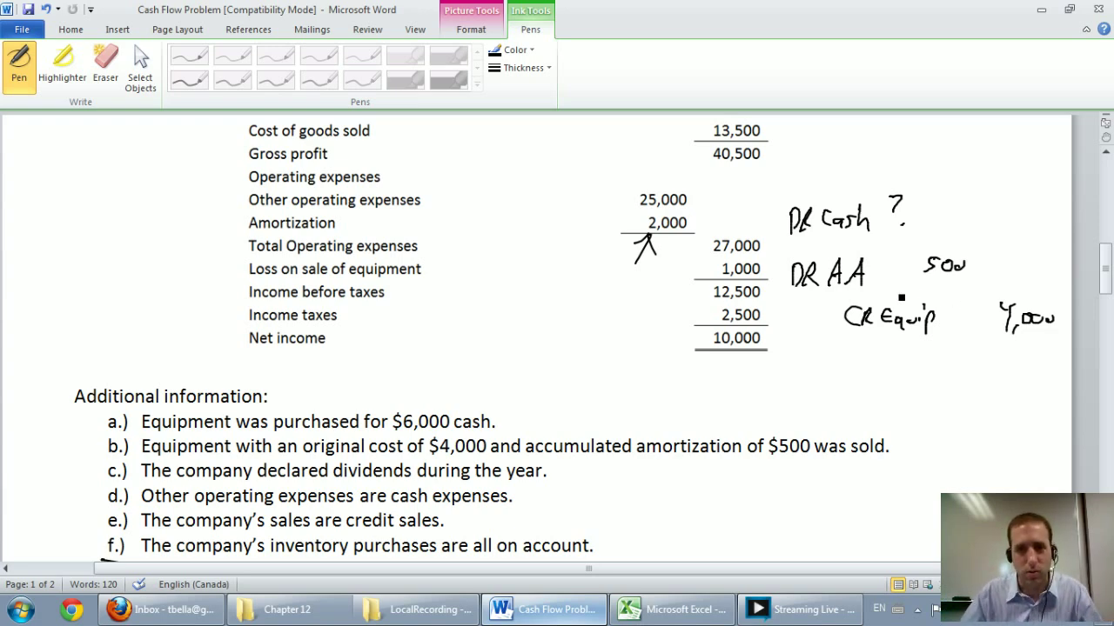
# Step: Draw an arrow to the 1,000 loss, write DR Loss 1000, and bracket the entry lines
pyautogui.scroll(4, 901, 297)
pyautogui.scroll(-1, 902, 297)
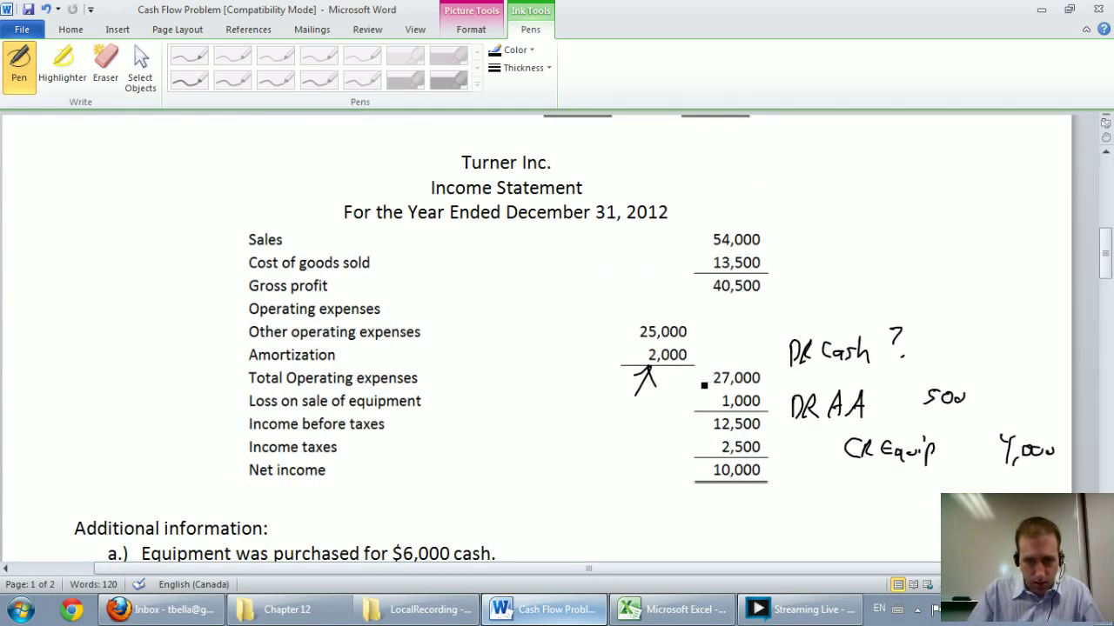
pyautogui.moveTo(687, 392)
pyautogui.mouseDown()
pyautogui.moveTo(701, 401)
pyautogui.moveTo(689, 414)
pyautogui.mouseUp()
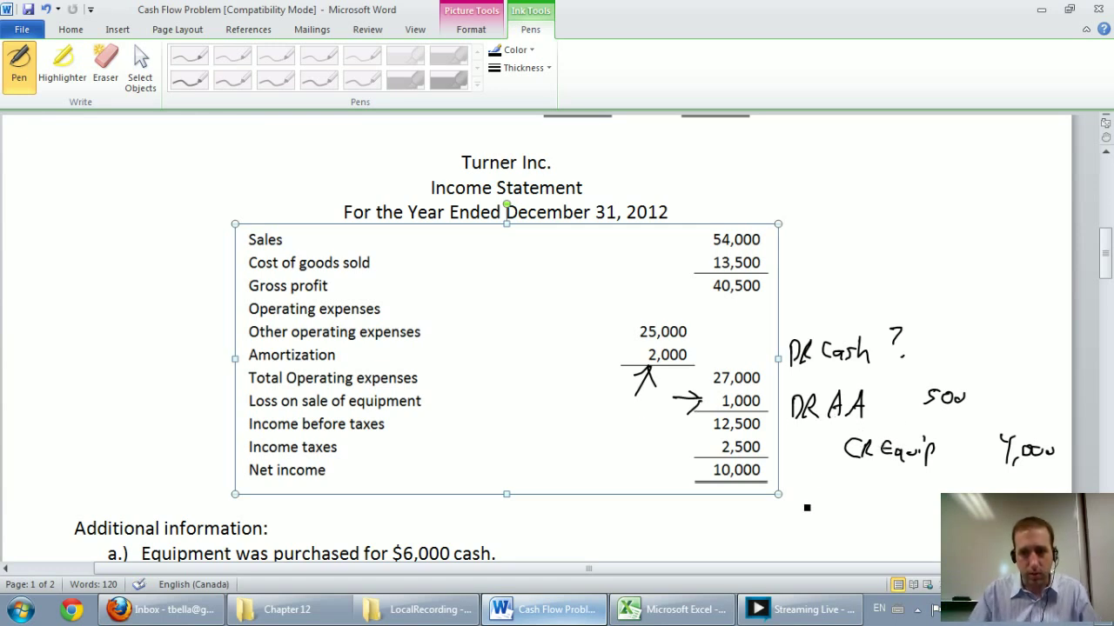
pyautogui.moveTo(801, 476)
pyautogui.mouseDown()
pyautogui.moveTo(809, 503)
pyautogui.moveTo(864, 515)
pyautogui.moveTo(924, 514)
pyautogui.moveTo(938, 500)
pyautogui.mouseUp()
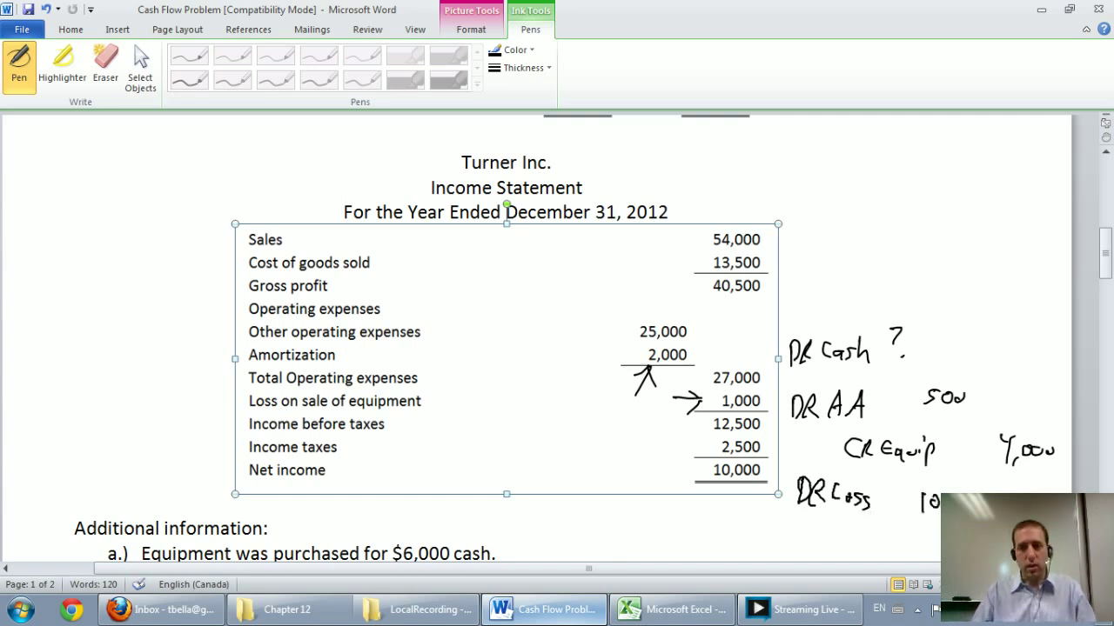
pyautogui.moveTo(802, 317)
pyautogui.mouseDown()
pyautogui.moveTo(783, 338)
pyautogui.moveTo(767, 503)
pyautogui.moveTo(811, 516)
pyautogui.mouseUp()
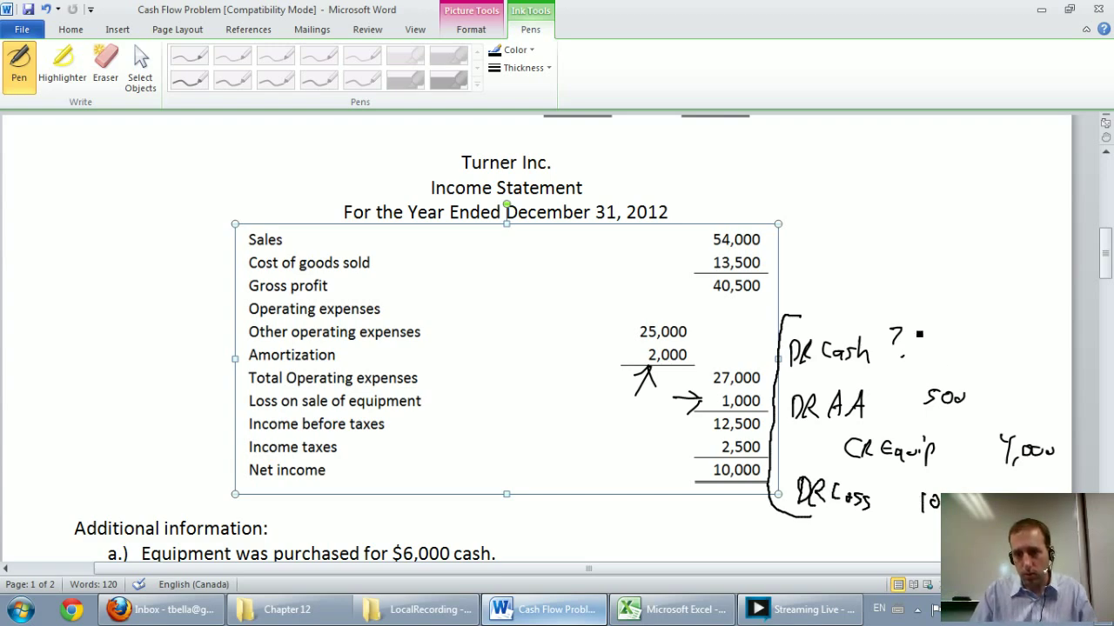
# Step: Write the solved 2,500 cash received beside DR Cash and mark it
pyautogui.moveTo(910, 334)
pyautogui.mouseDown()
pyautogui.moveTo(924, 356)
pyautogui.moveTo(961, 346)
pyautogui.mouseUp()
pyautogui.moveTo(978, 343); pyautogui.dragTo(979, 346)
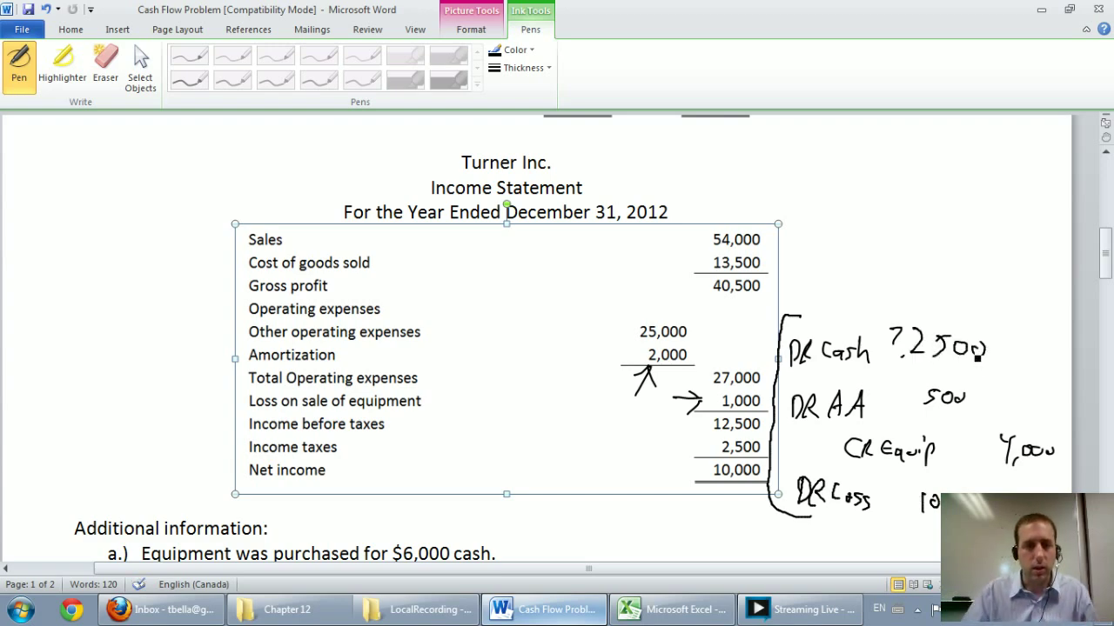
pyautogui.scroll(-4, 978, 358)
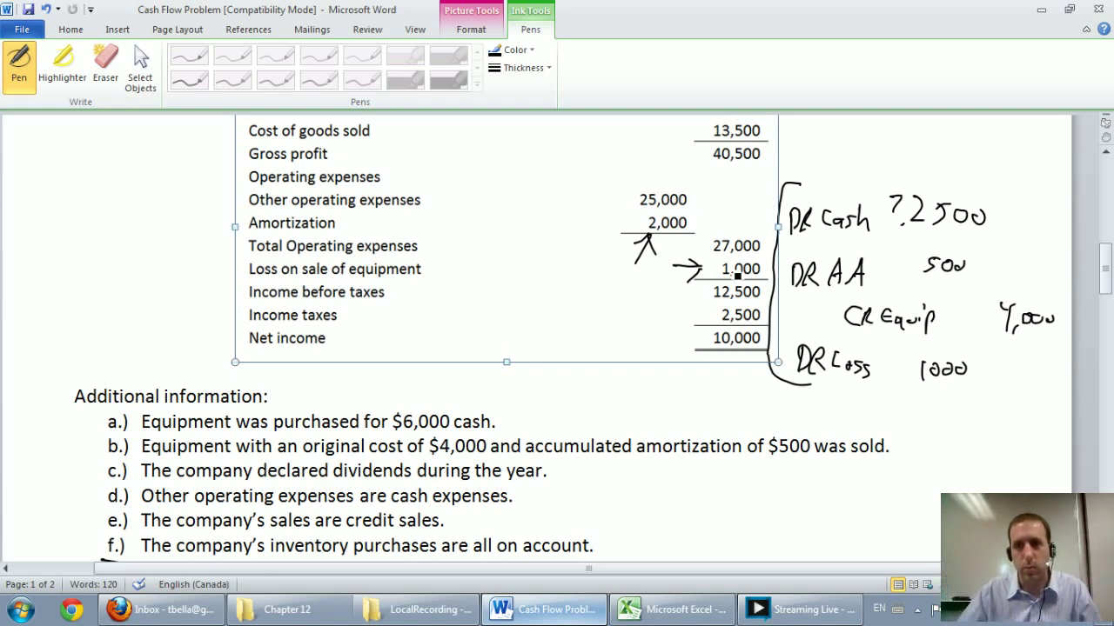
pyautogui.scroll(1, 737, 275)
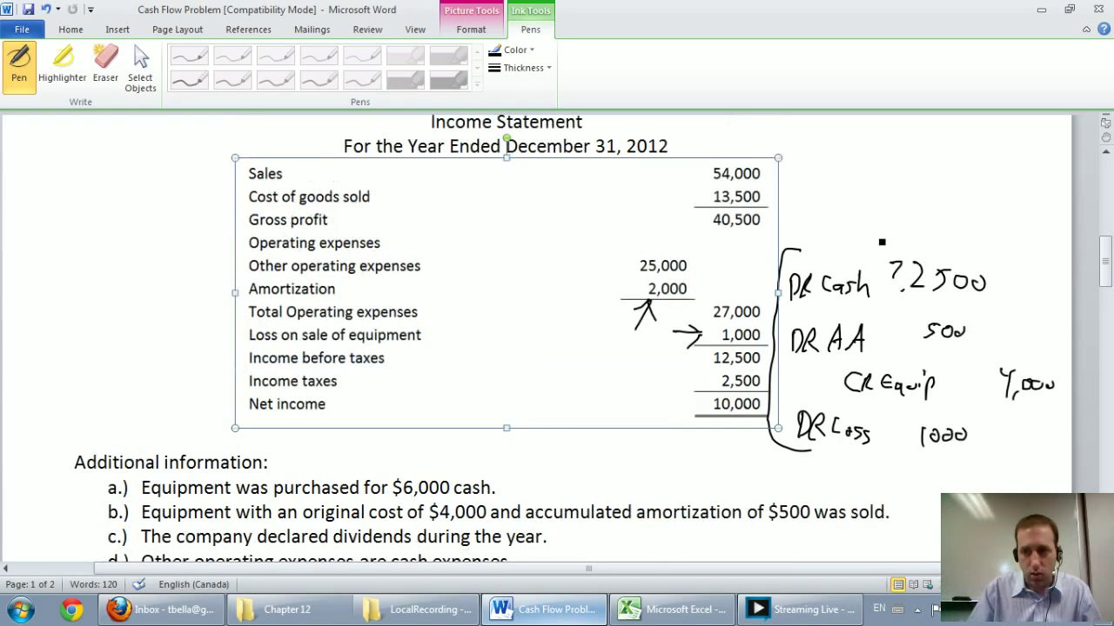
pyautogui.moveTo(950, 218); pyautogui.dragTo(948, 247)
pyautogui.moveTo(929, 251); pyautogui.dragTo(969, 248)
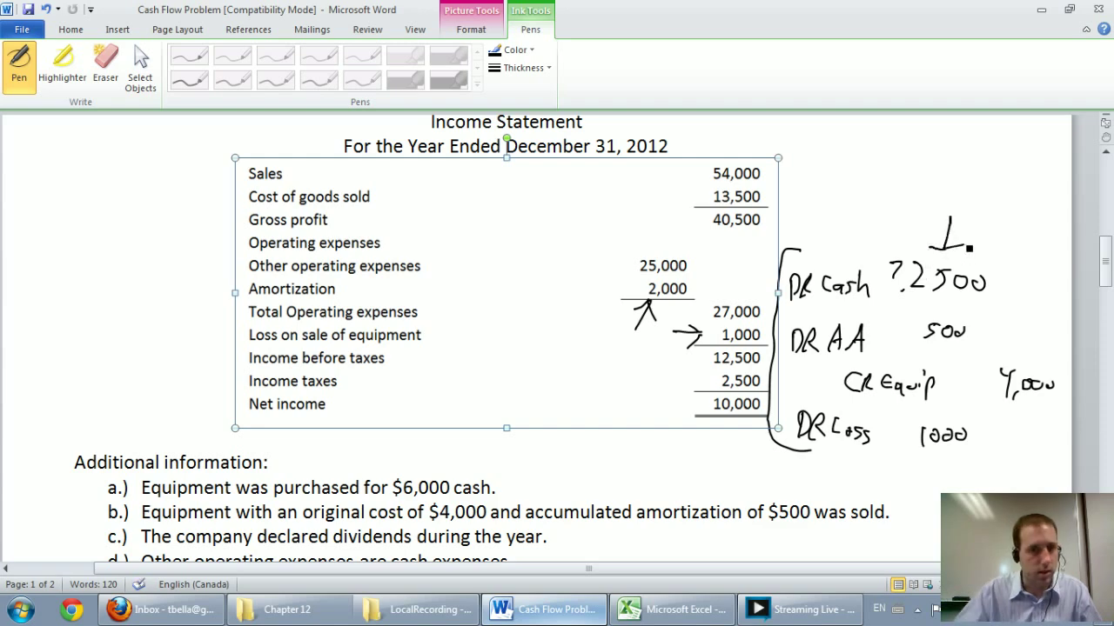
pyautogui.click(675, 609)
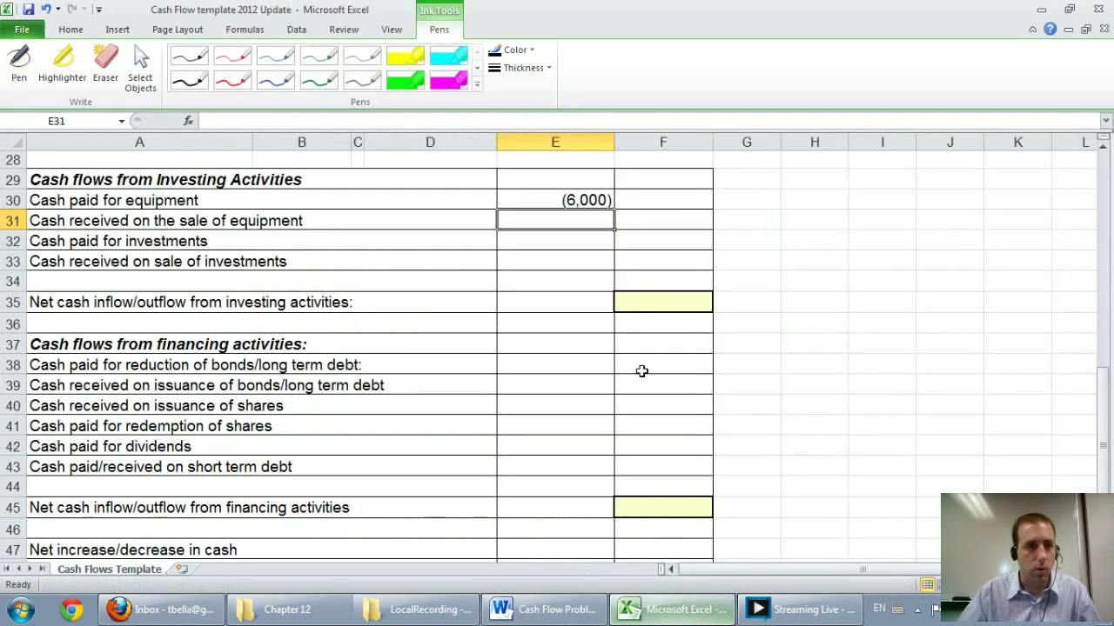
# Step: Enter 2,500 cash received from the equipment sale and a -3500 investing total in F35
pyautogui.write('2,')
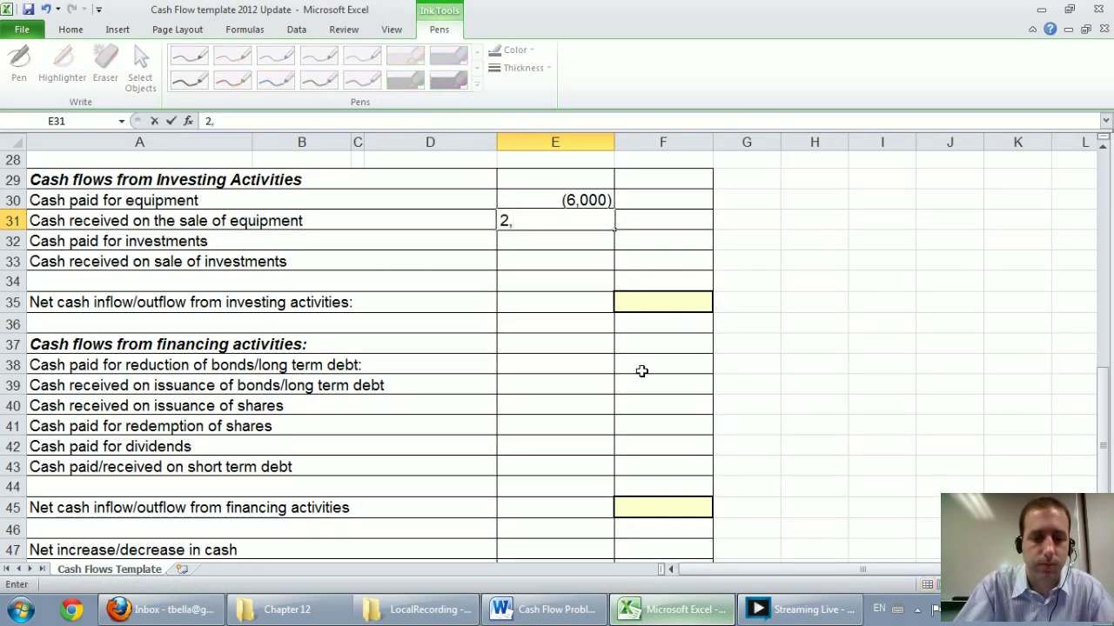
pyautogui.write('500')
pyautogui.press('Return')
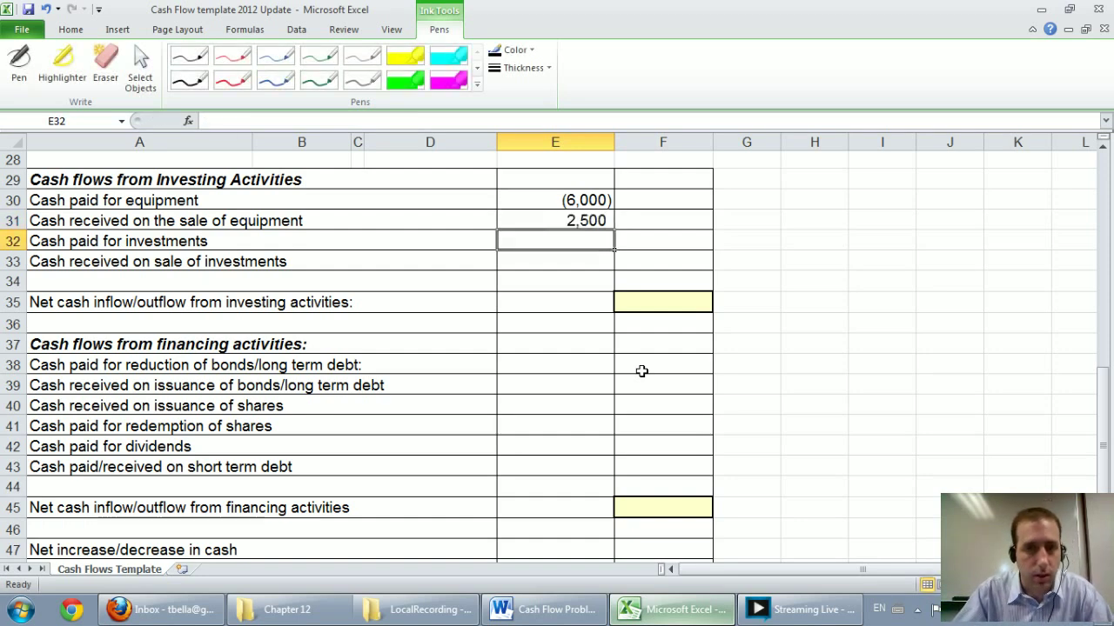
pyautogui.press('Down')
pyautogui.press('Down')
pyautogui.press('Down')
pyautogui.press('Right')
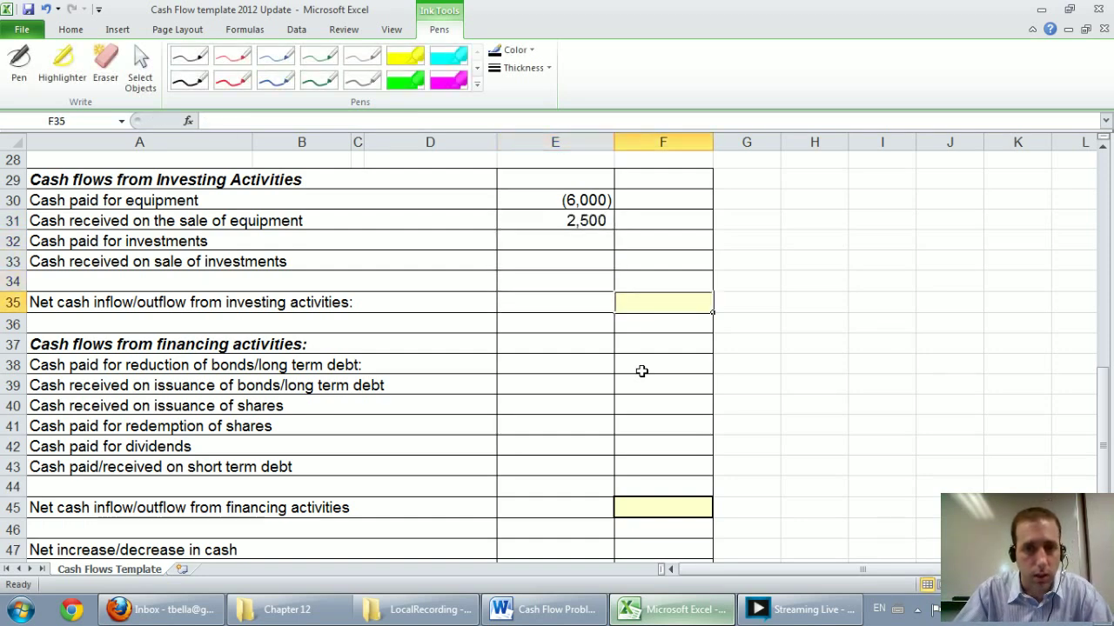
pyautogui.write('-3')
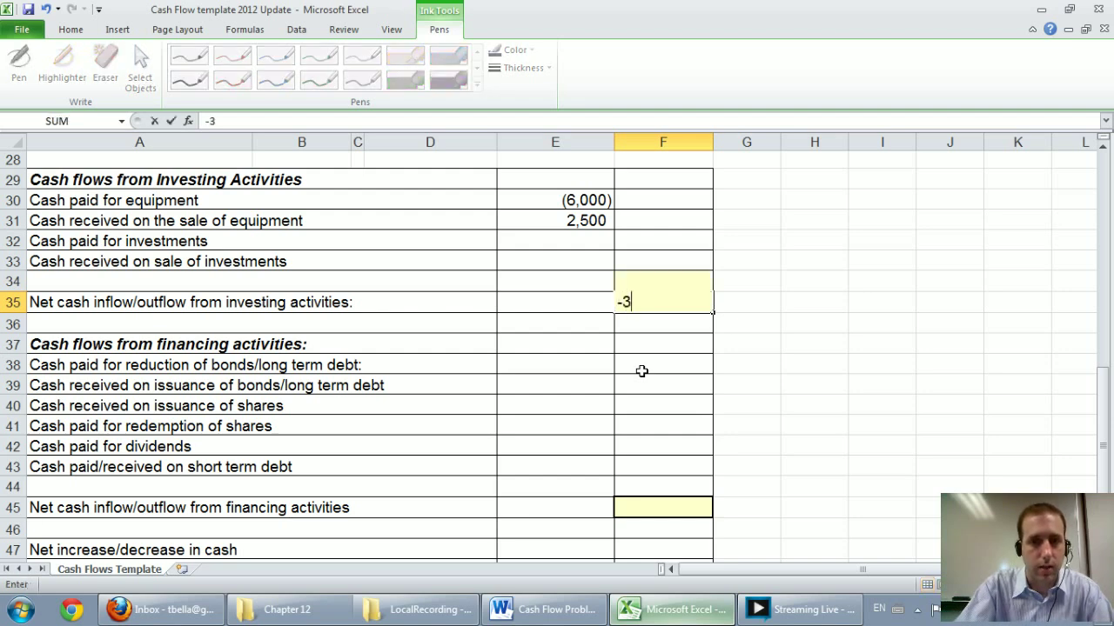
pyautogui.write('500')
pyautogui.press('Return')
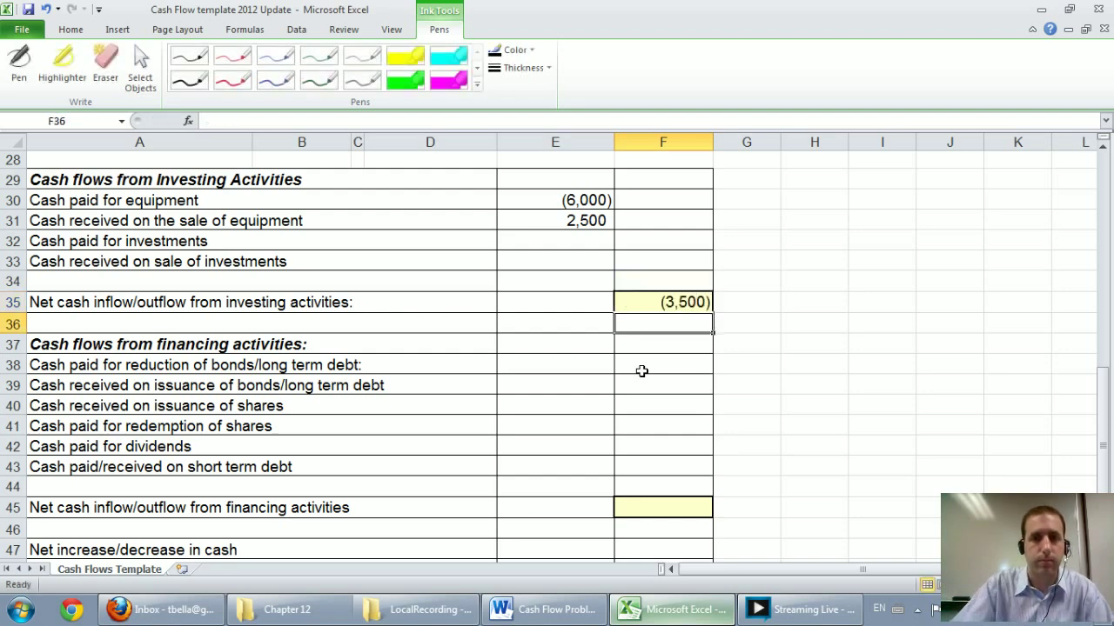
# Step: Delete 'inflow/' from the A35 label so it reads net cash outflow from investing activities
pyautogui.click(150, 298)
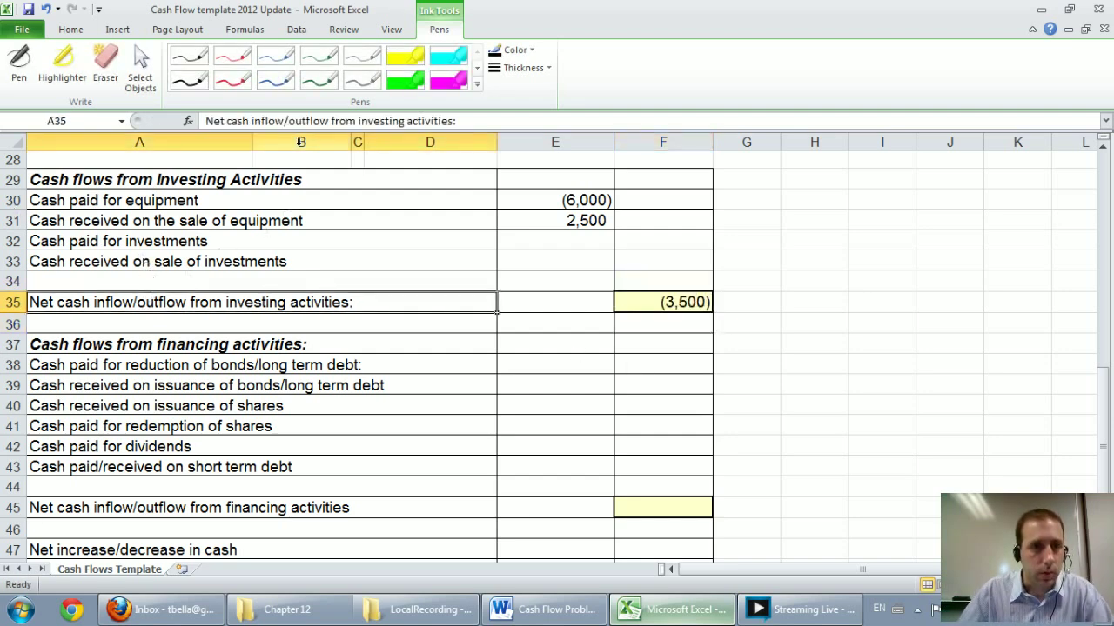
pyautogui.moveTo(292, 124); pyautogui.dragTo(254, 123)
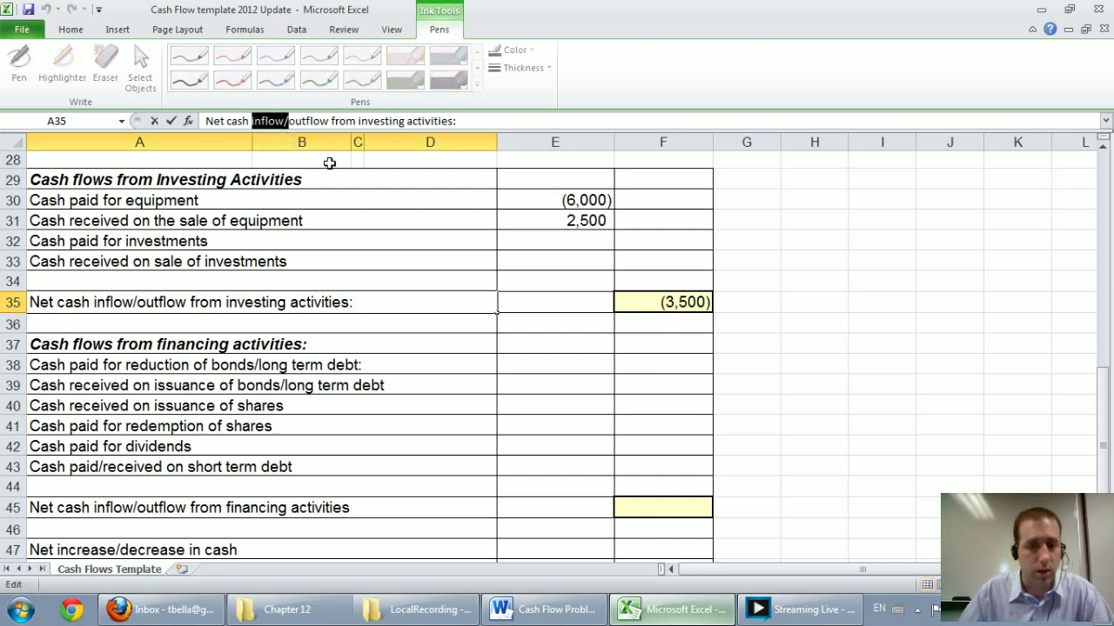
pyautogui.press('Delete')
pyautogui.press('Return')
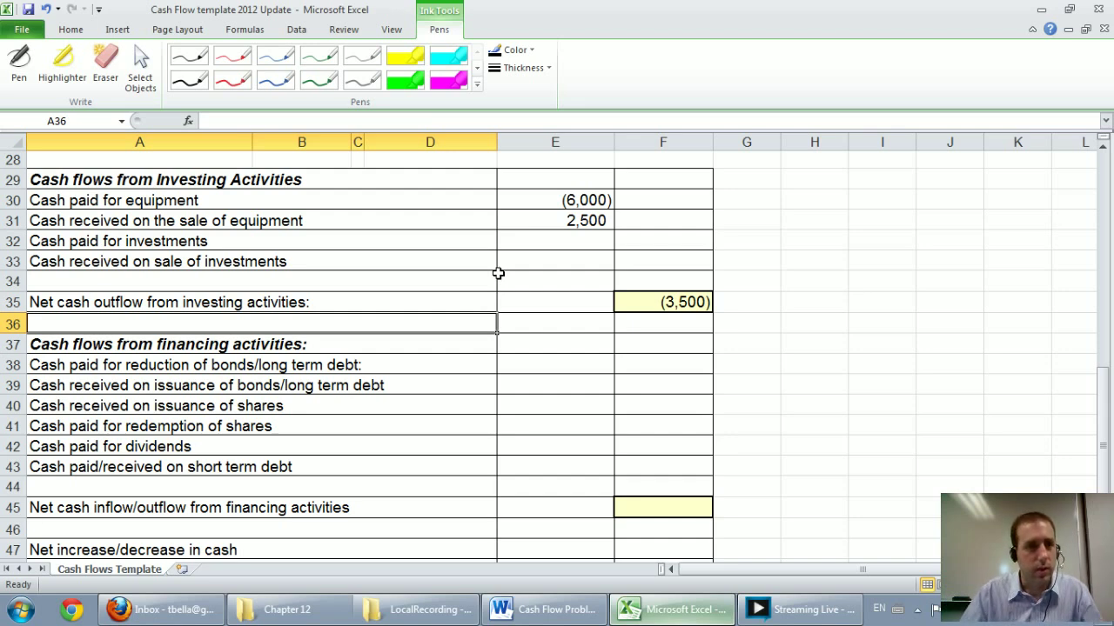
pyautogui.click(535, 349)
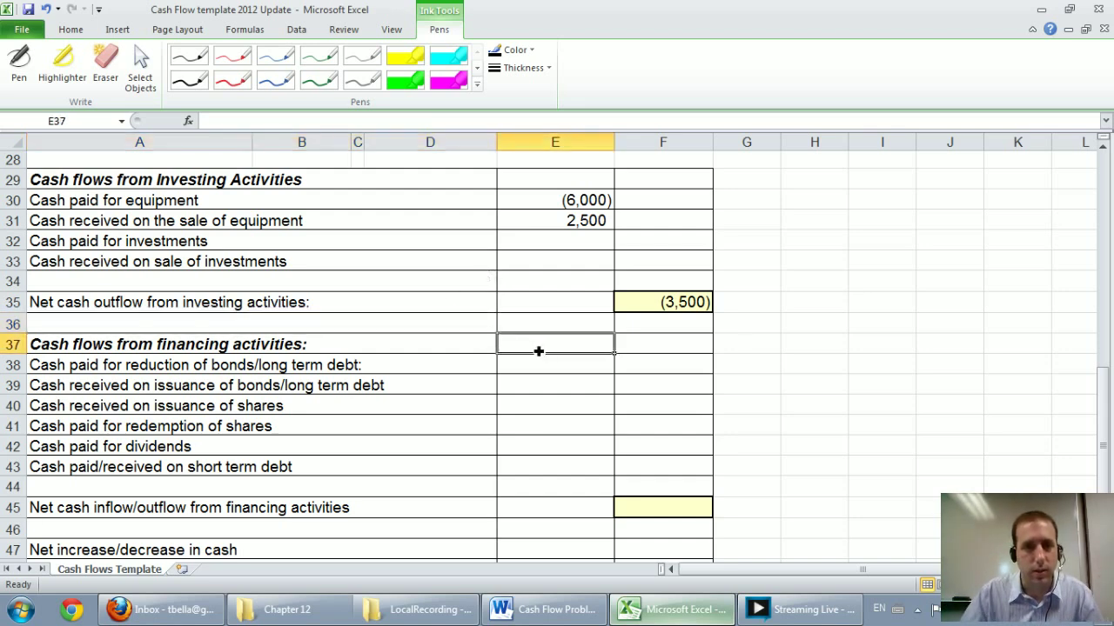
# Step: Scroll the Word problem up to the balance sheet's common shares and dividends payable figures
pyautogui.click(662, 613)
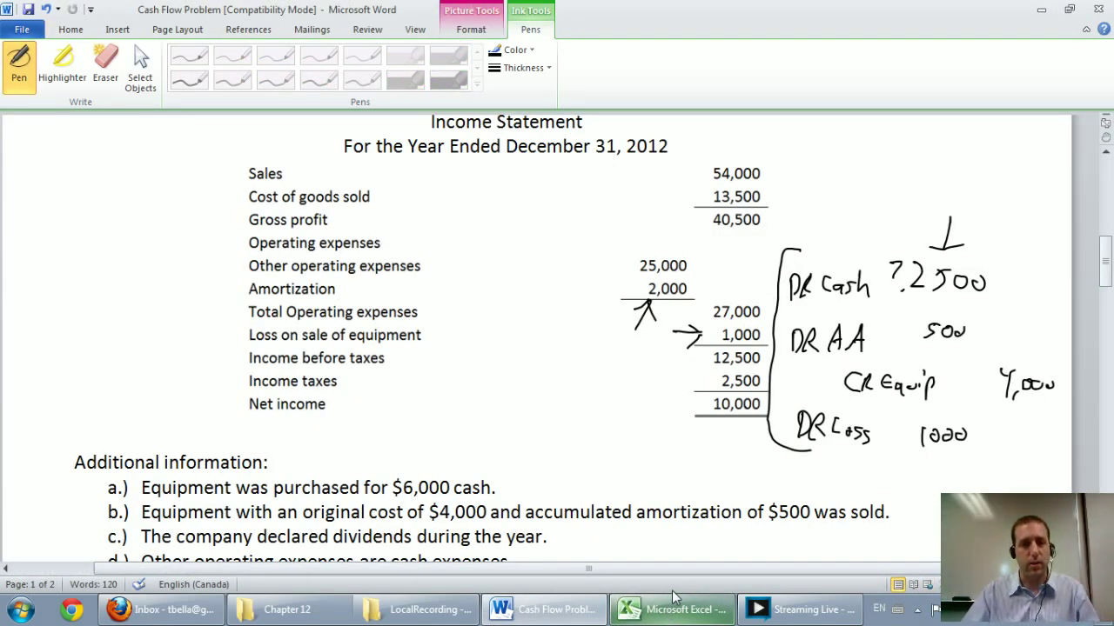
pyautogui.scroll(1, 674, 597)
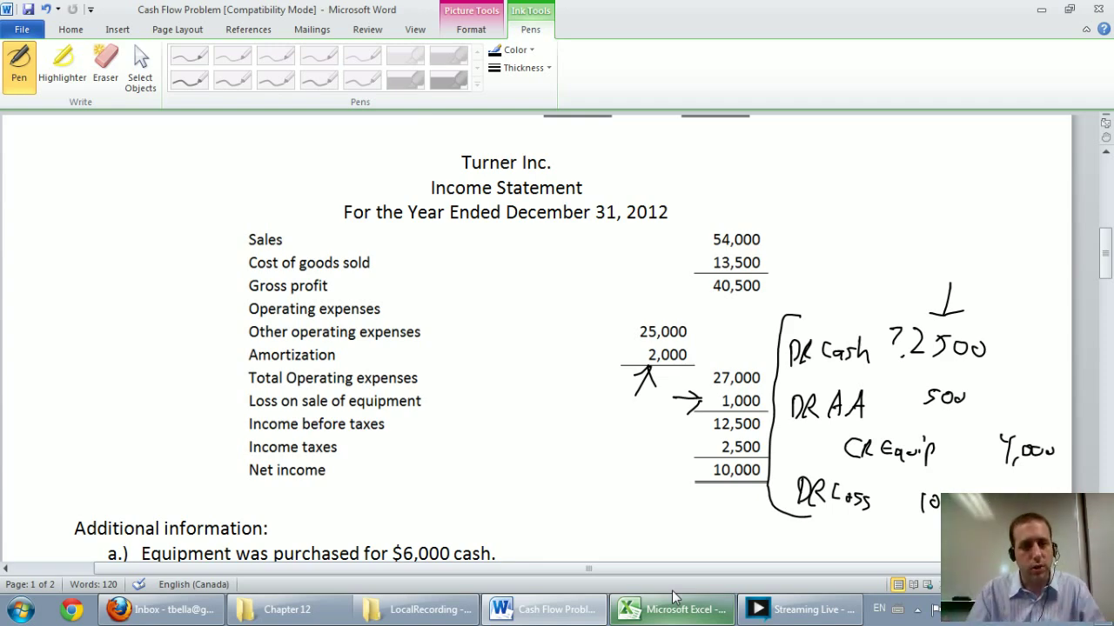
pyautogui.scroll(5, 733, 477)
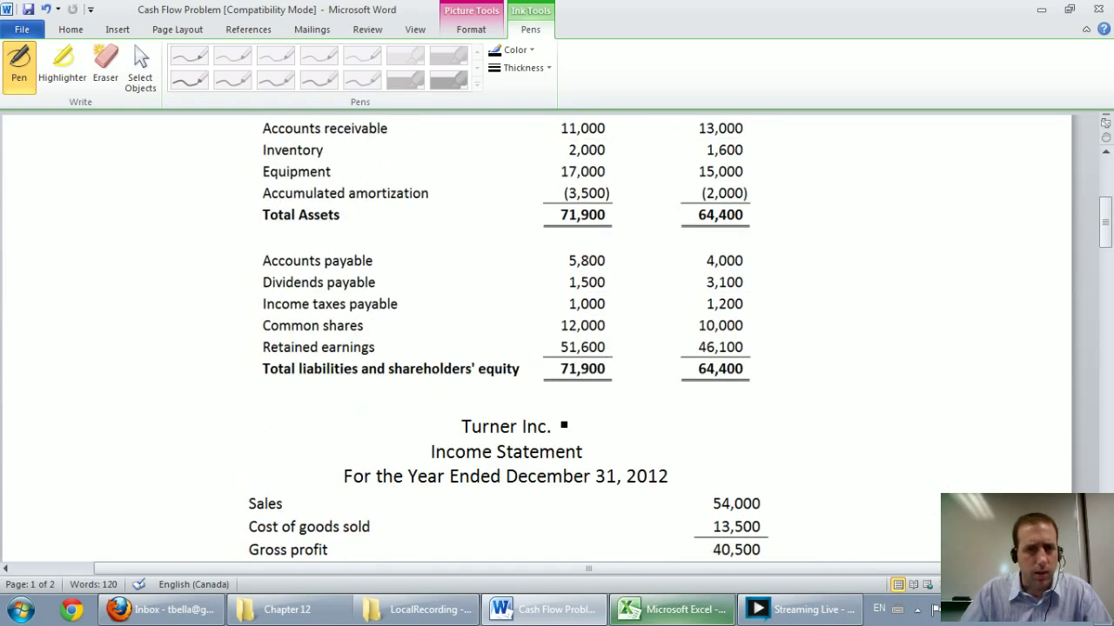
# Step: Back in Excel, select the bonds/long term debt amounts E38:E39 in the financing section
pyautogui.click(670, 609)
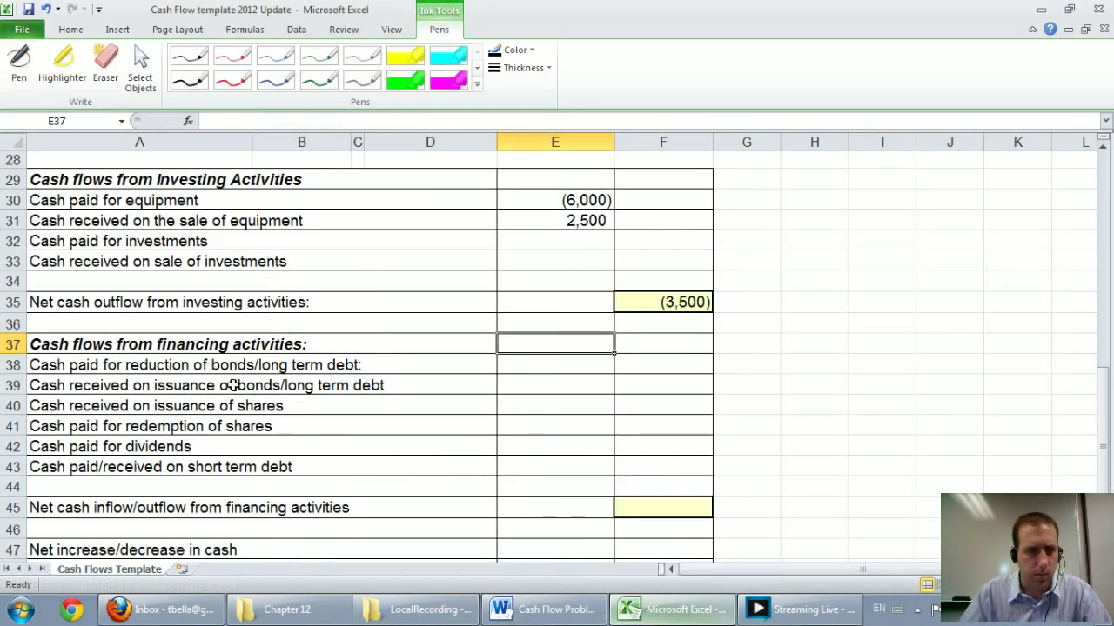
pyautogui.click(181, 369)
pyautogui.click(497, 368)
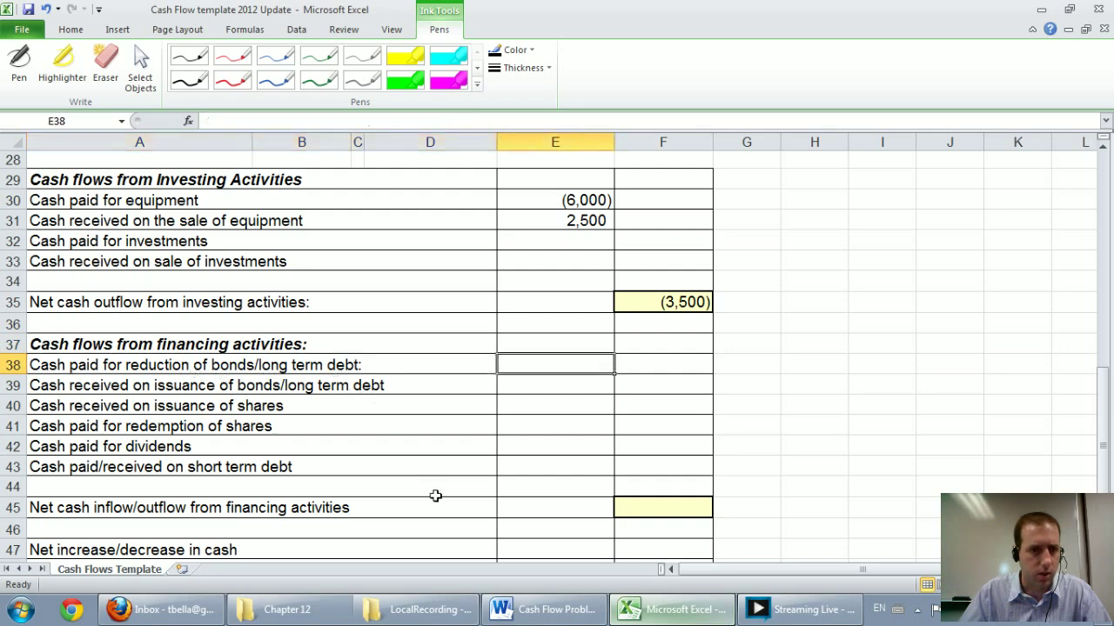
pyautogui.click(535, 609)
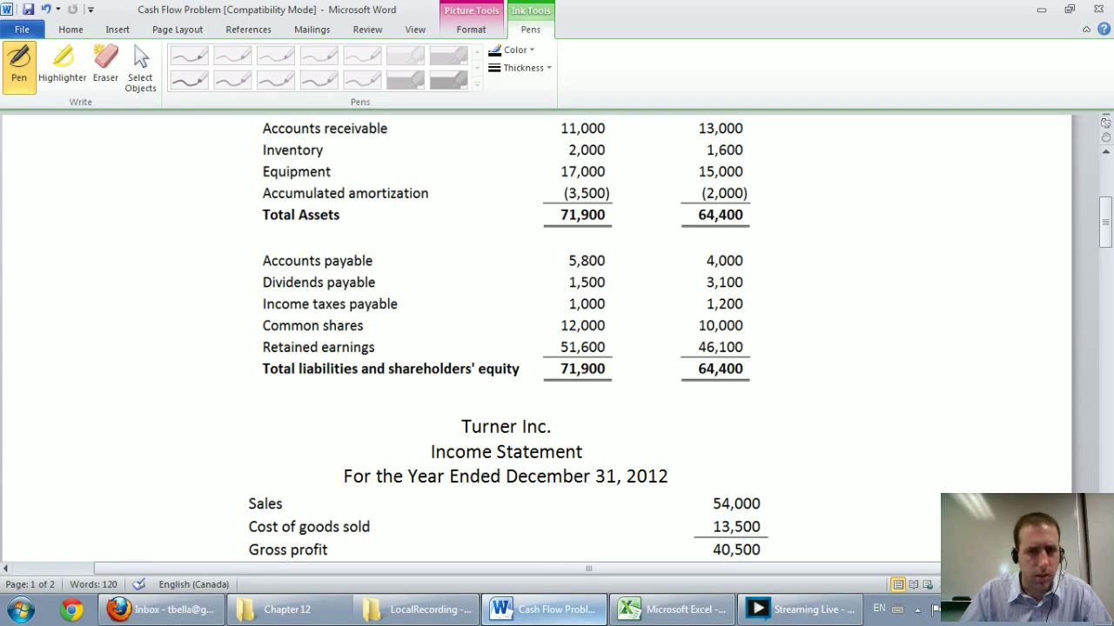
pyautogui.hotkey('alt', 'Tab')
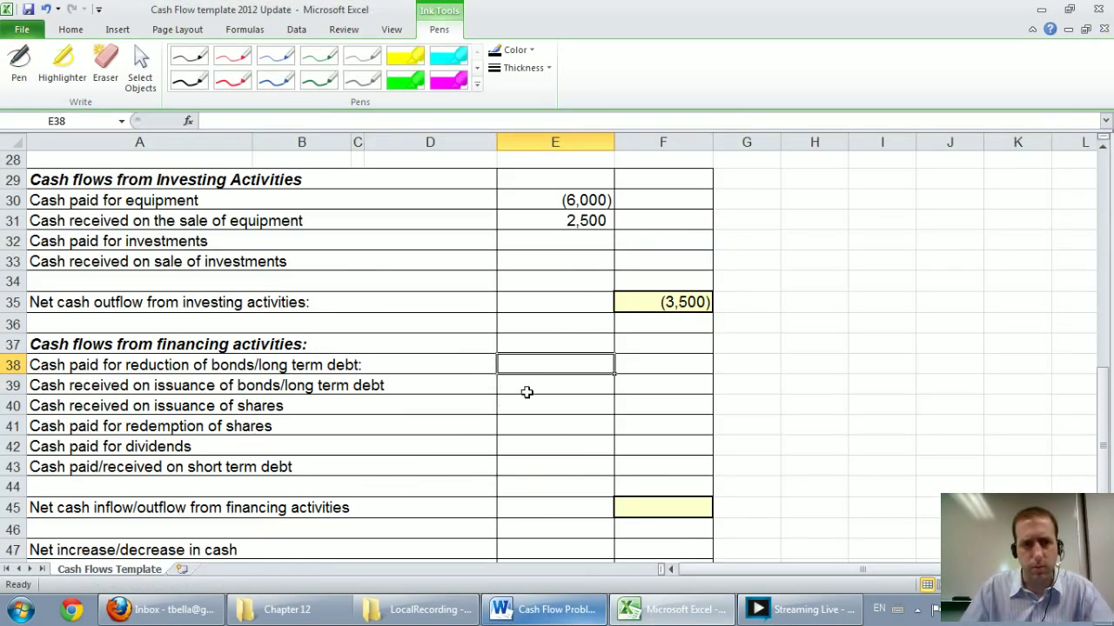
pyautogui.moveTo(542, 385); pyautogui.dragTo(550, 358)
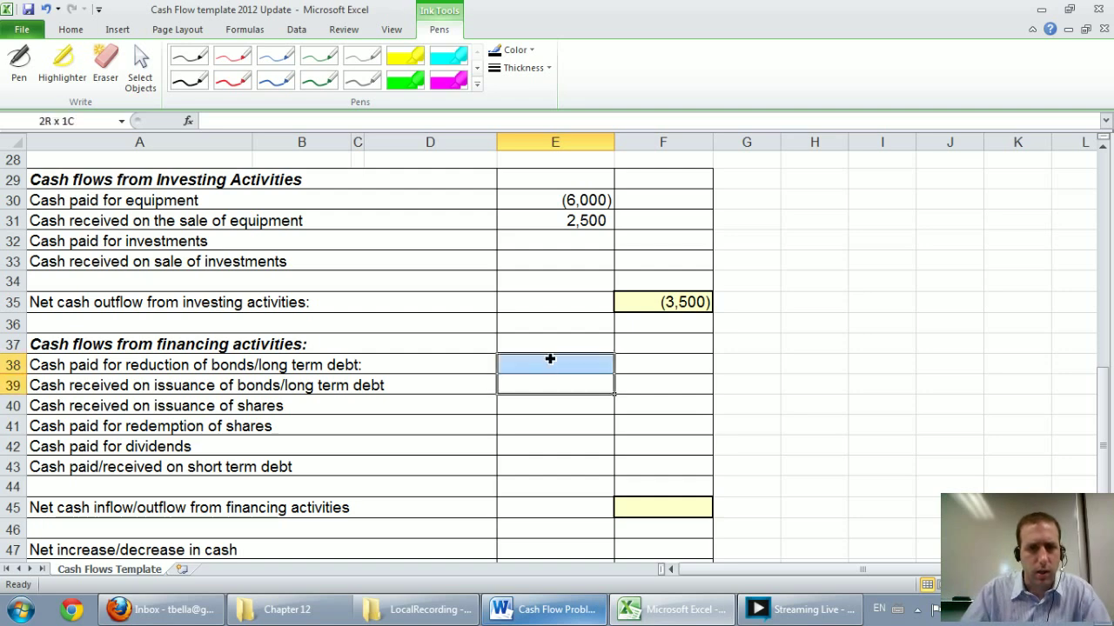
# Step: Select E40, then review the Word balance sheet's common shares, 12,000 versus 10,000
pyautogui.click(536, 409)
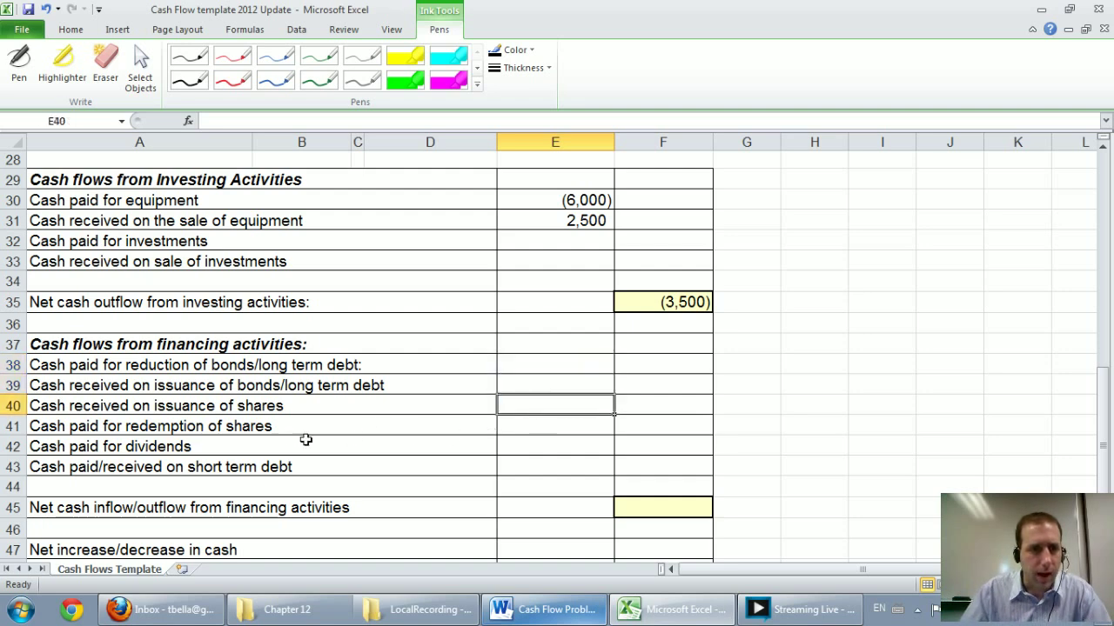
pyautogui.click(531, 609)
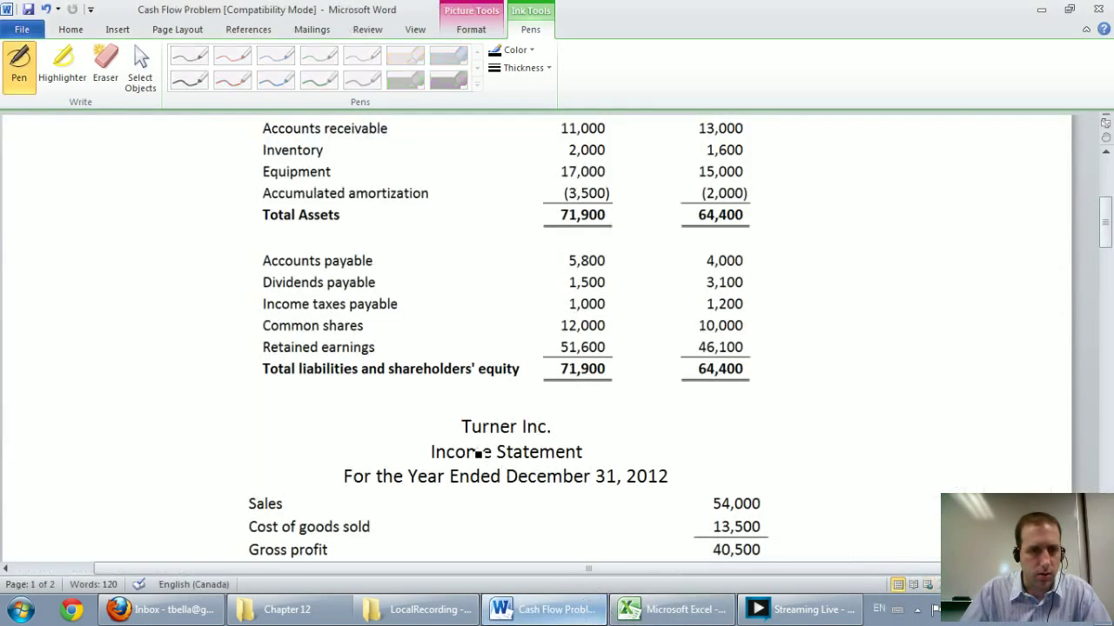
pyautogui.scroll(-1, 497, 312)
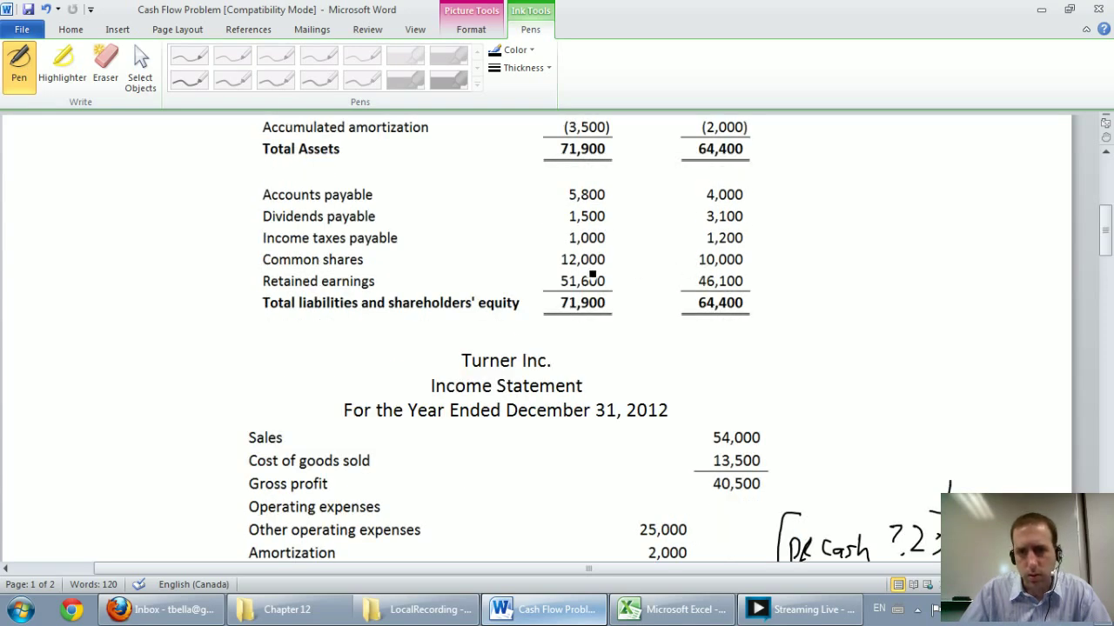
pyautogui.scroll(-7, 592, 275)
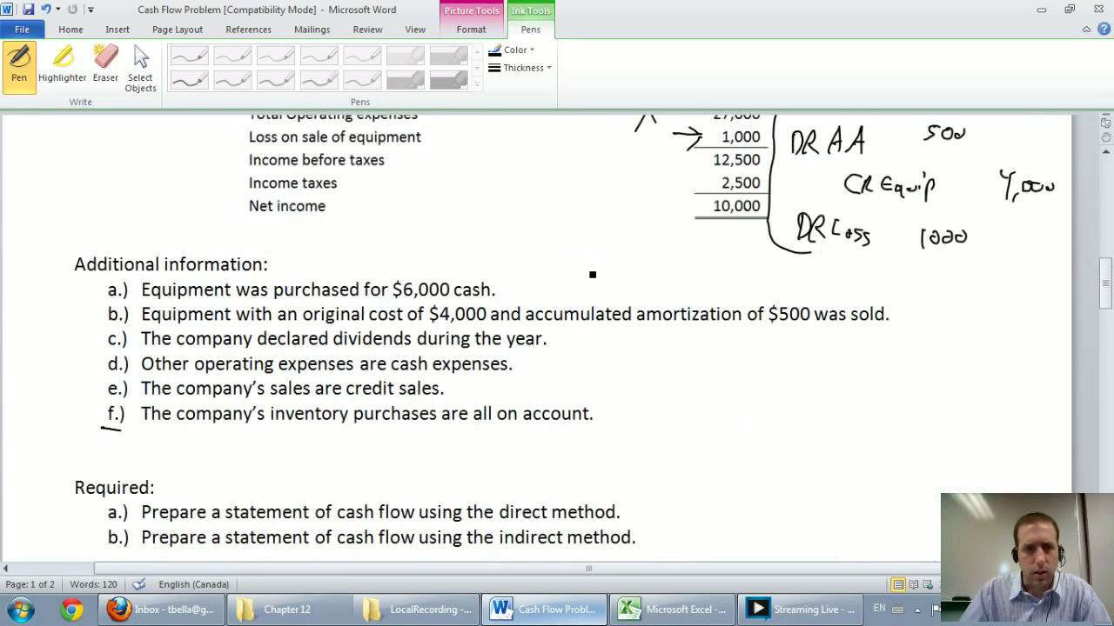
pyautogui.scroll(8, 574, 363)
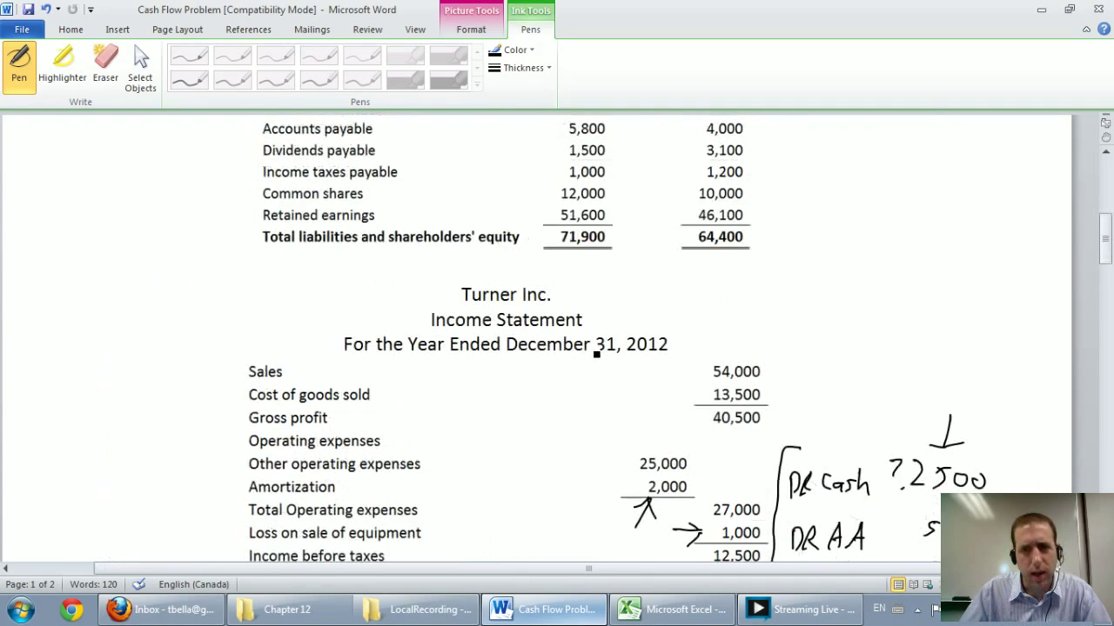
pyautogui.scroll(1, 650, 355)
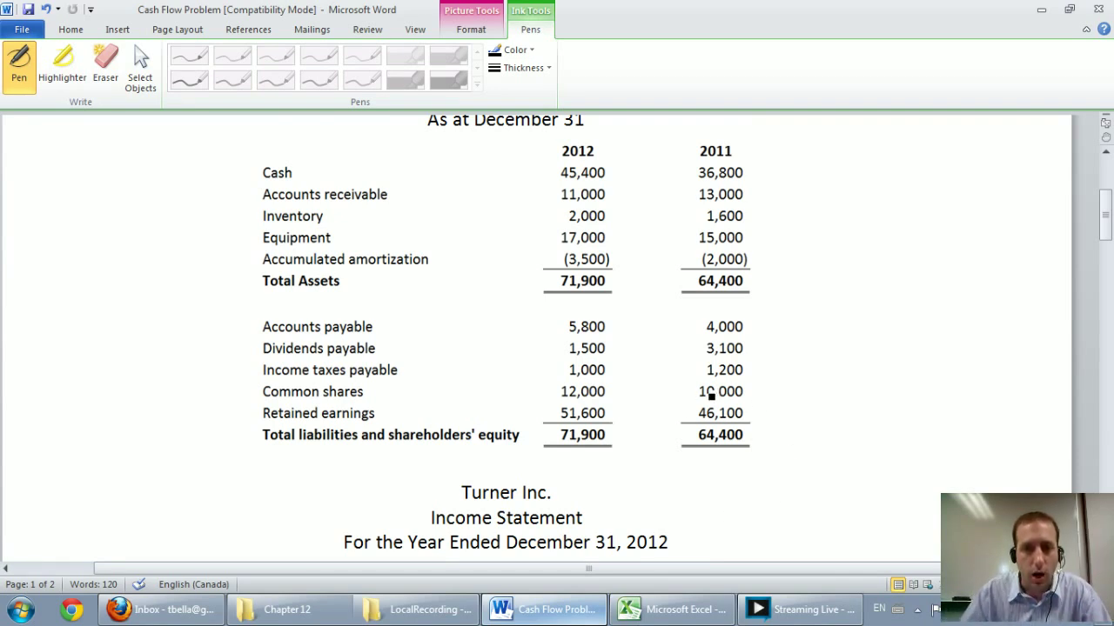
# Step: Enter 2000 for shares issued in E40 and 0 for share redemptions in E41
pyautogui.click(688, 609)
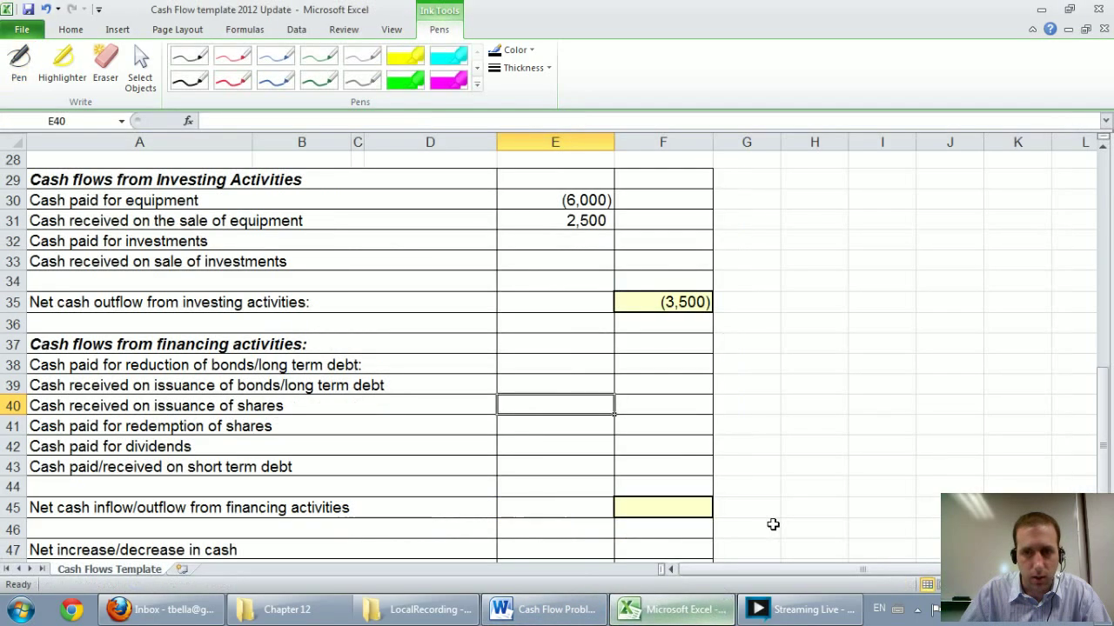
pyautogui.scroll(2, 780, 517)
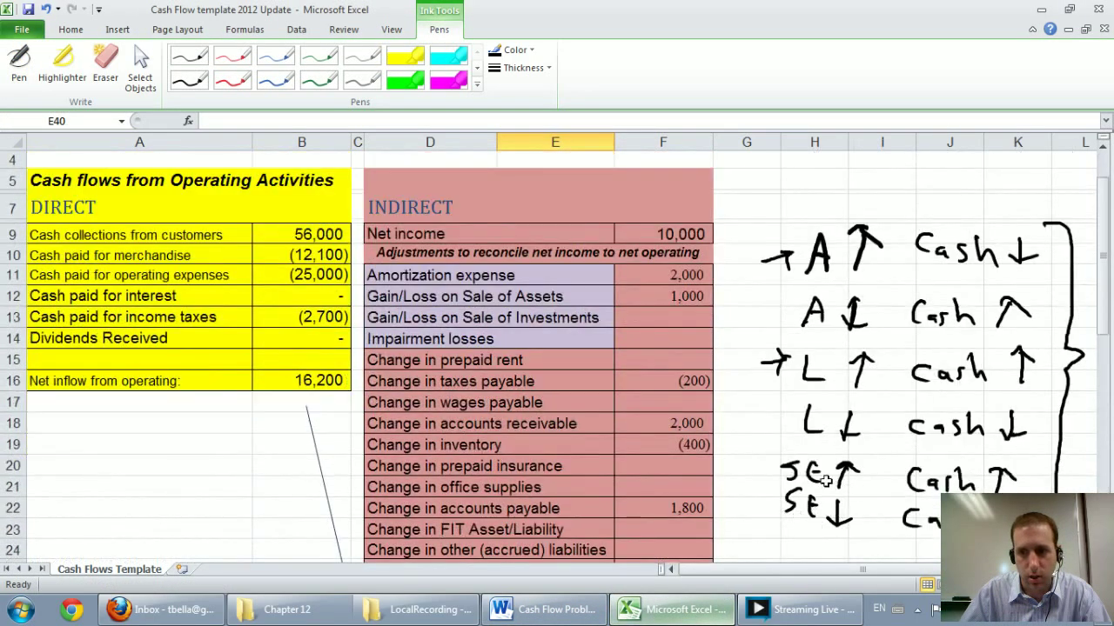
pyautogui.scroll(-17, 809, 475)
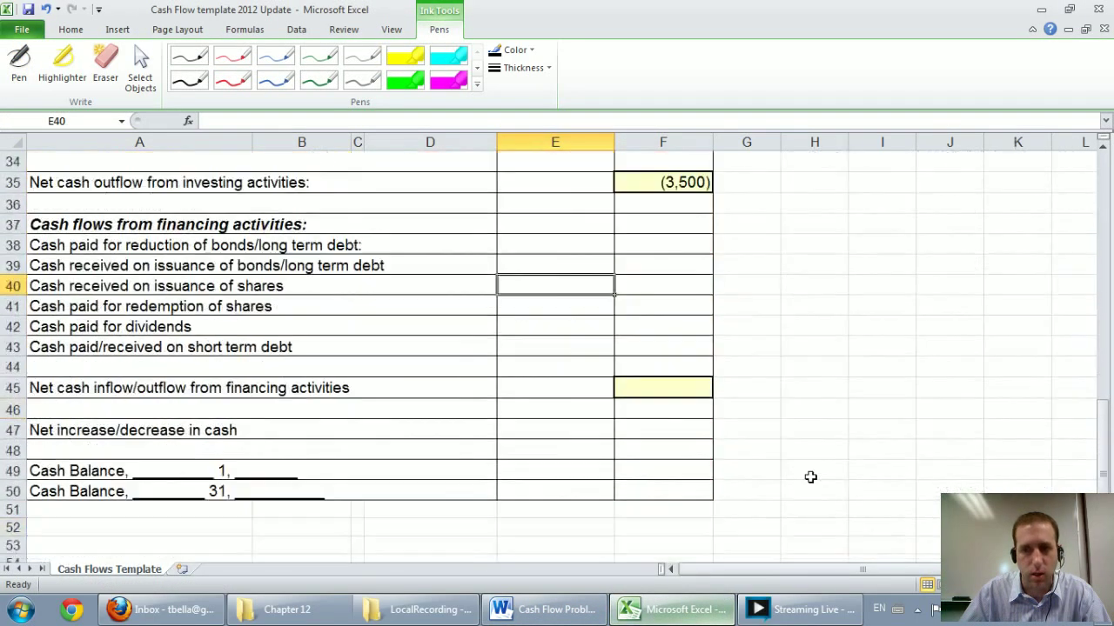
pyautogui.scroll(7, 814, 478)
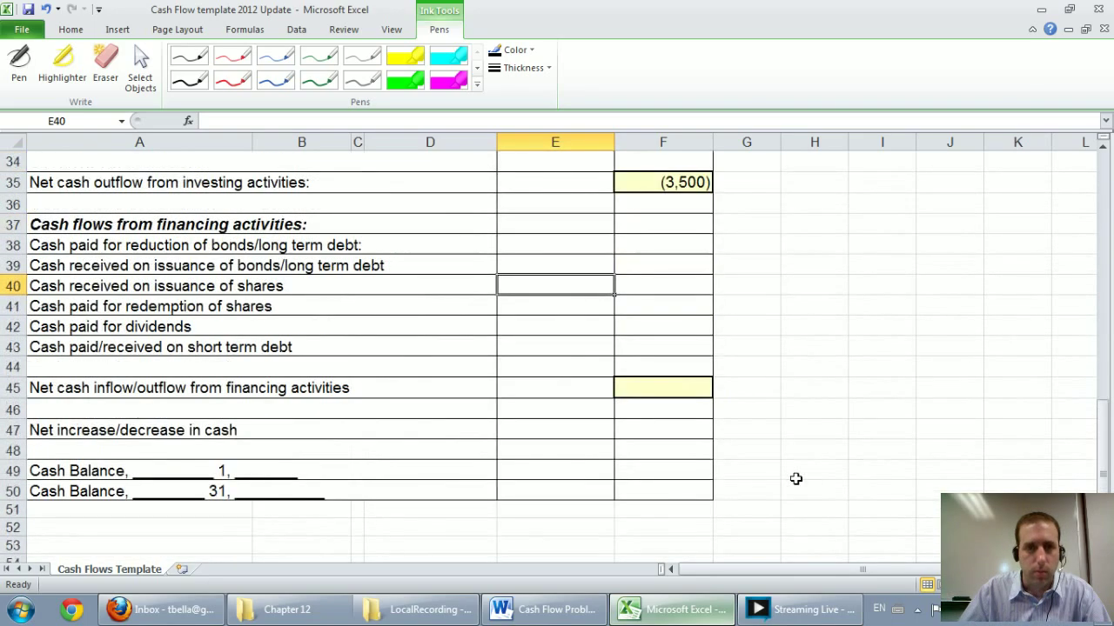
pyautogui.write('2000')
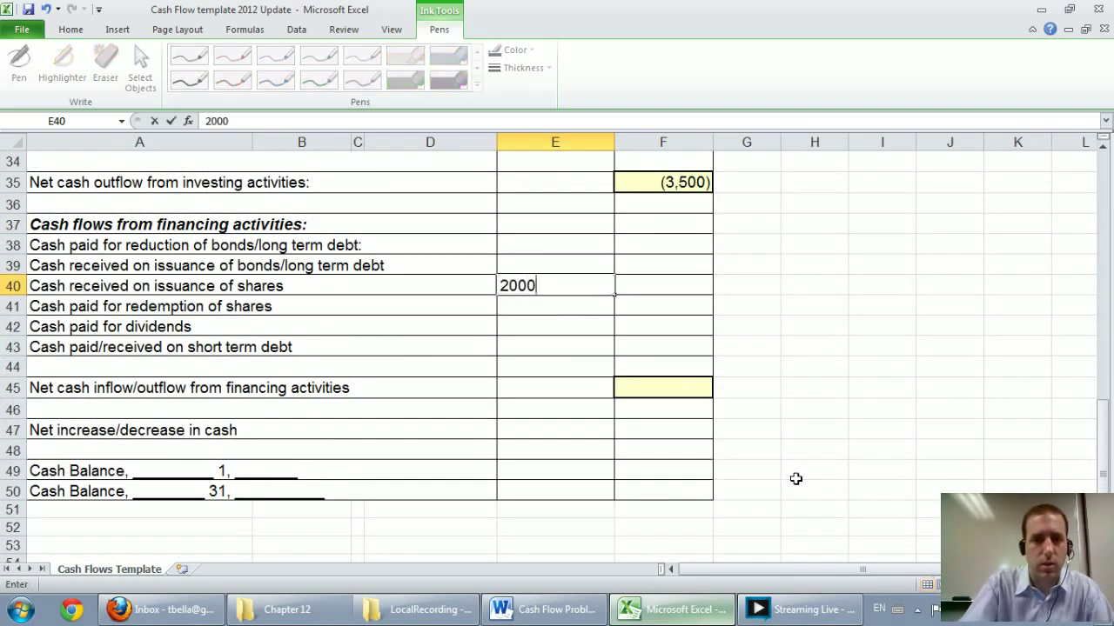
pyautogui.press('Return')
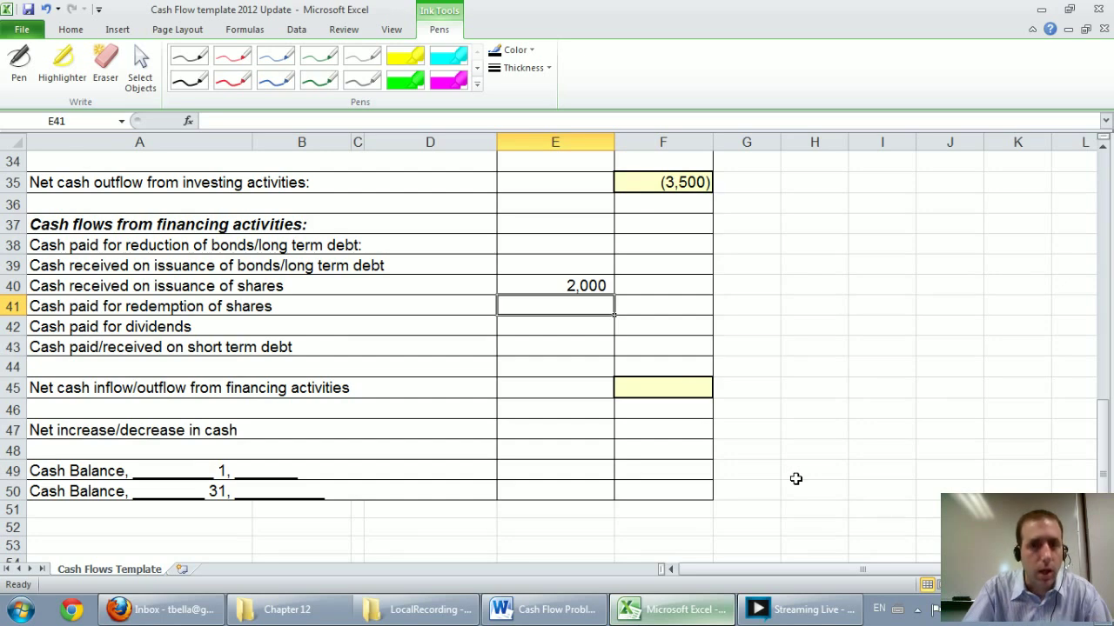
pyautogui.write('0')
pyautogui.press('Return')
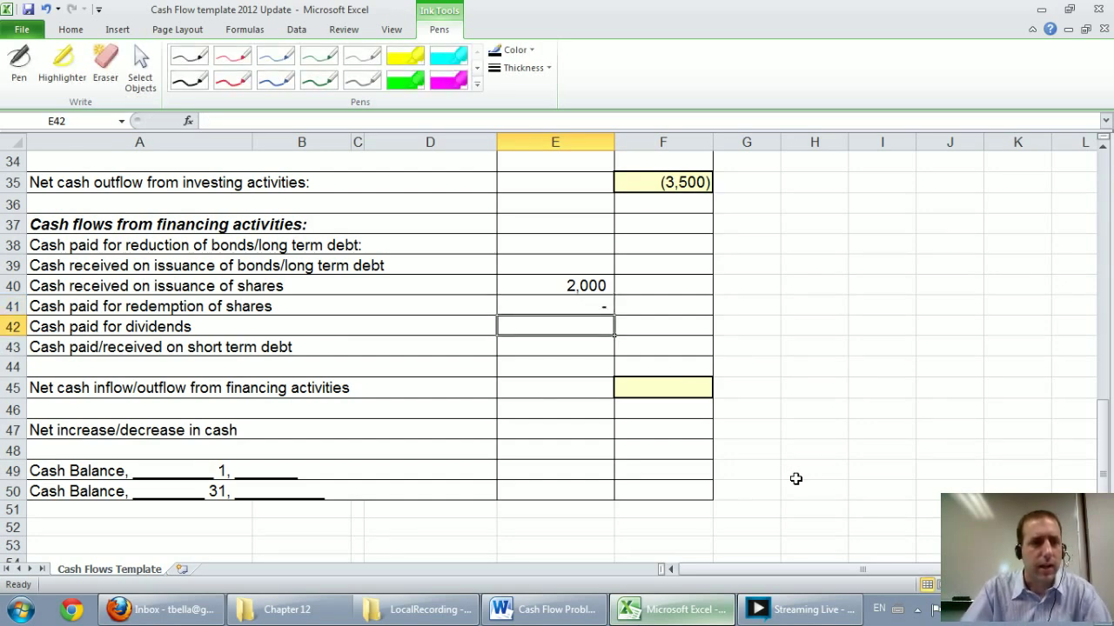
# Step: Review the Word balance sheet and income statement figures, then return to the Excel cash flow template
pyautogui.click(570, 611)
pyautogui.scroll(-10, 597, 542)
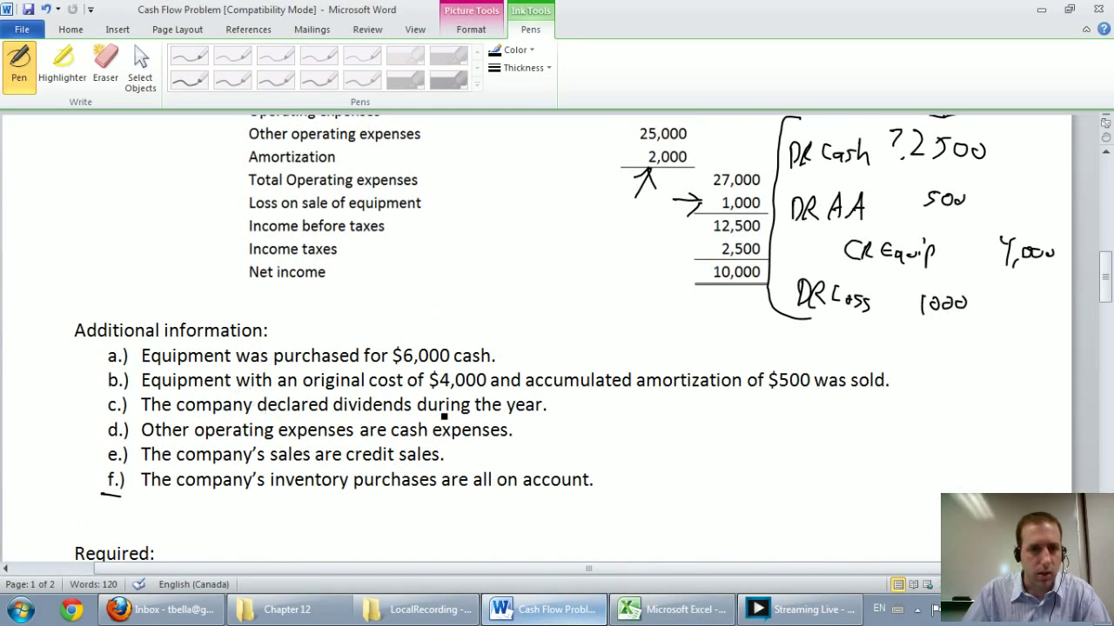
pyautogui.scroll(3, 557, 422)
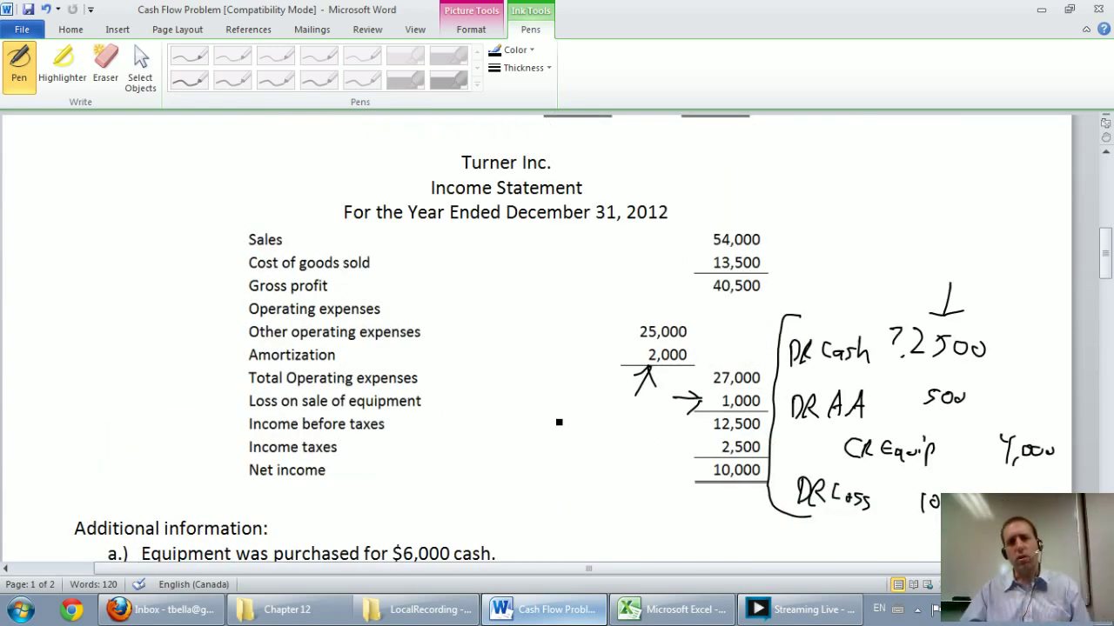
pyautogui.scroll(6, 559, 422)
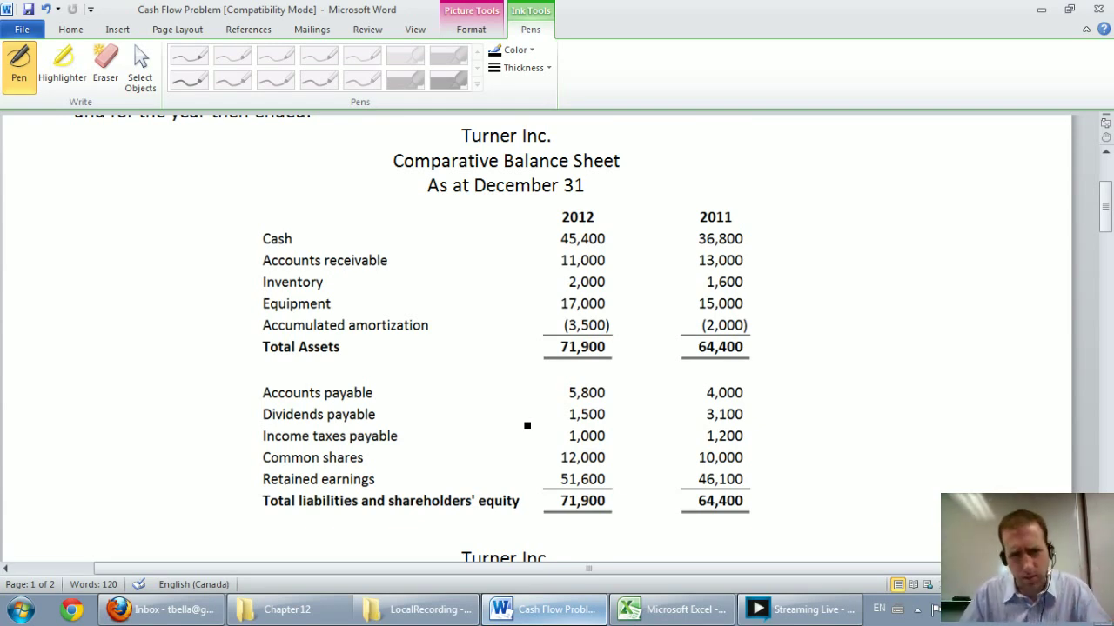
pyautogui.scroll(-1, 526, 425)
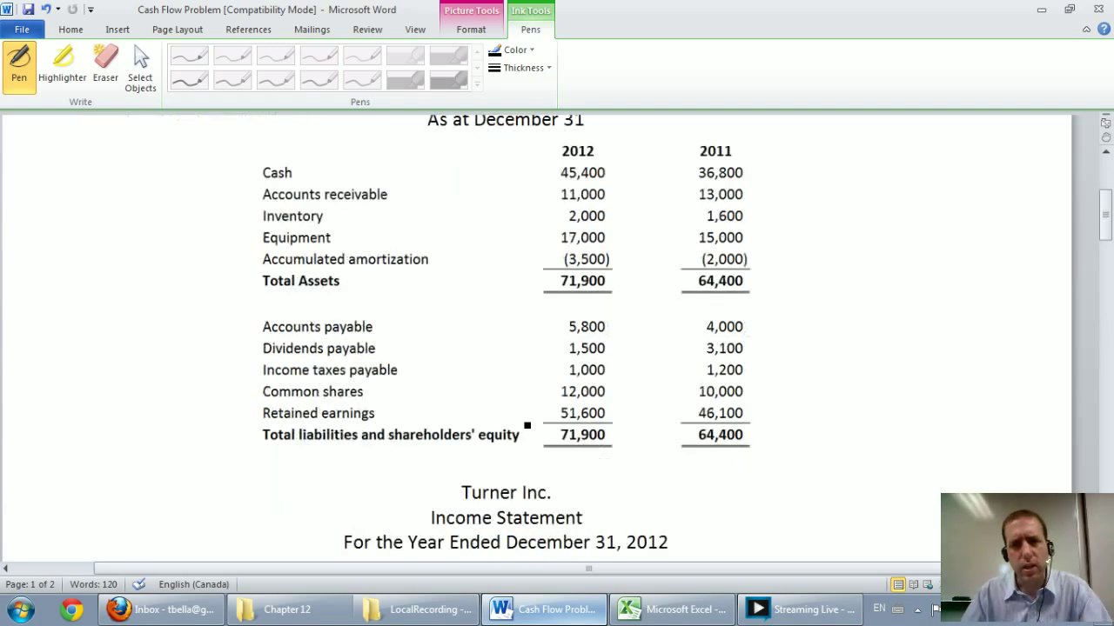
pyautogui.scroll(-5, 526, 425)
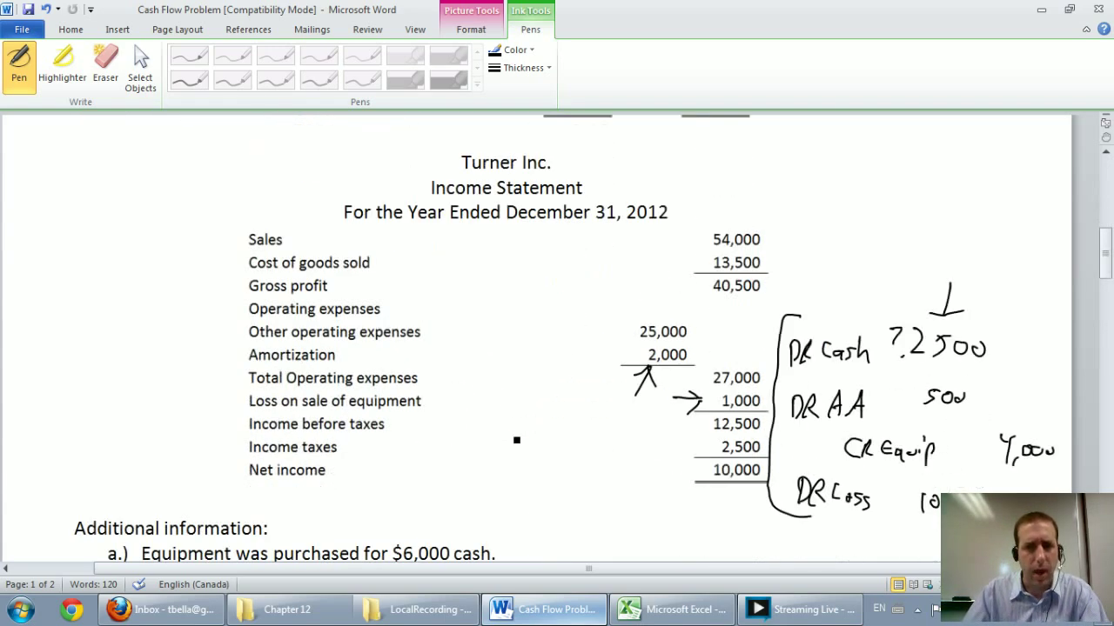
pyautogui.scroll(-1, 516, 440)
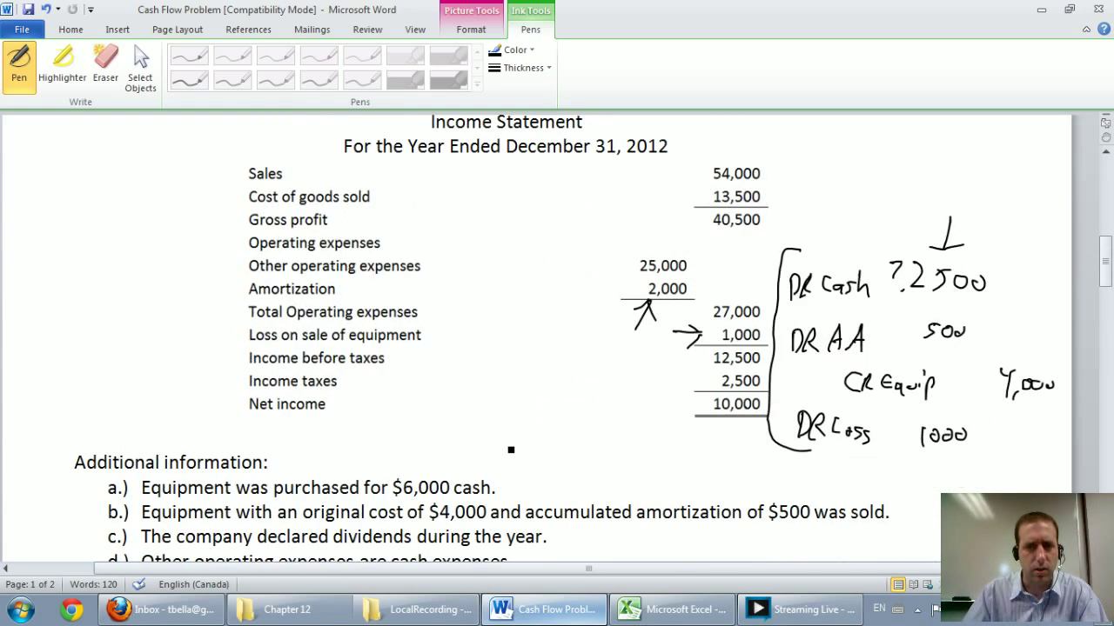
pyautogui.click(655, 613)
# Step: Enter the heading 'Statement of RE' in H36
pyautogui.click(830, 225)
pyautogui.click(861, 206)
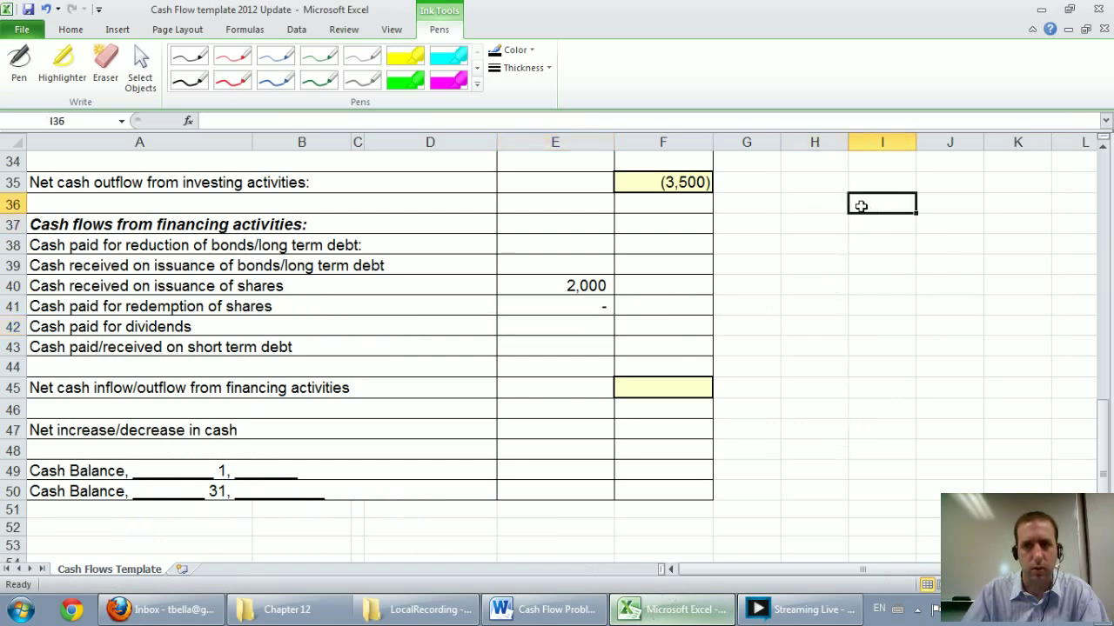
pyautogui.click(839, 205)
pyautogui.write('Stat')
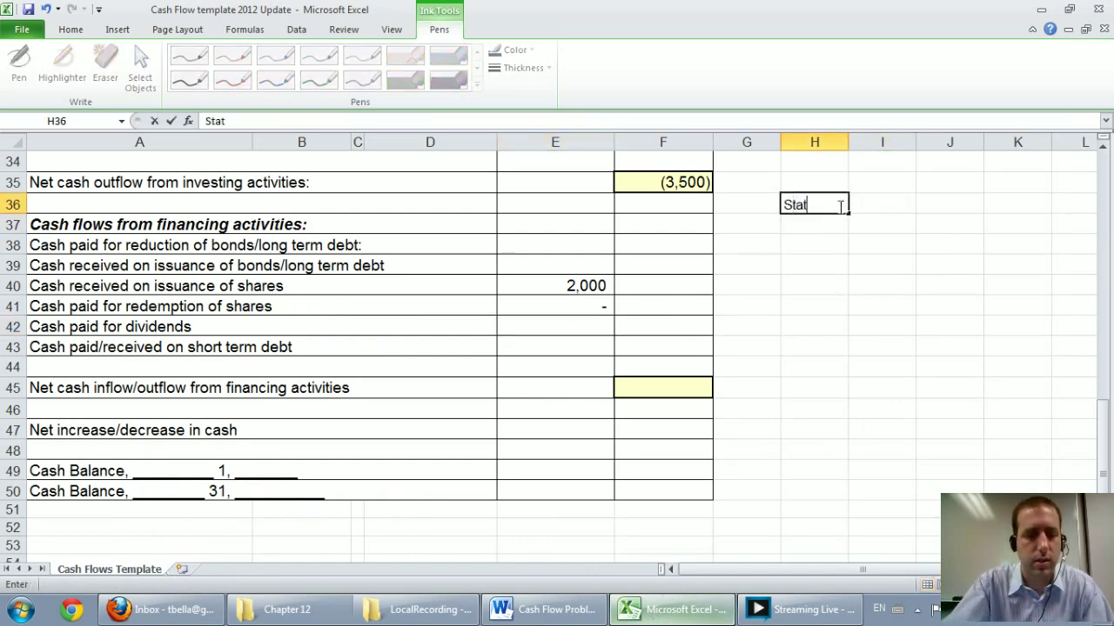
pyautogui.write('ement of RE')
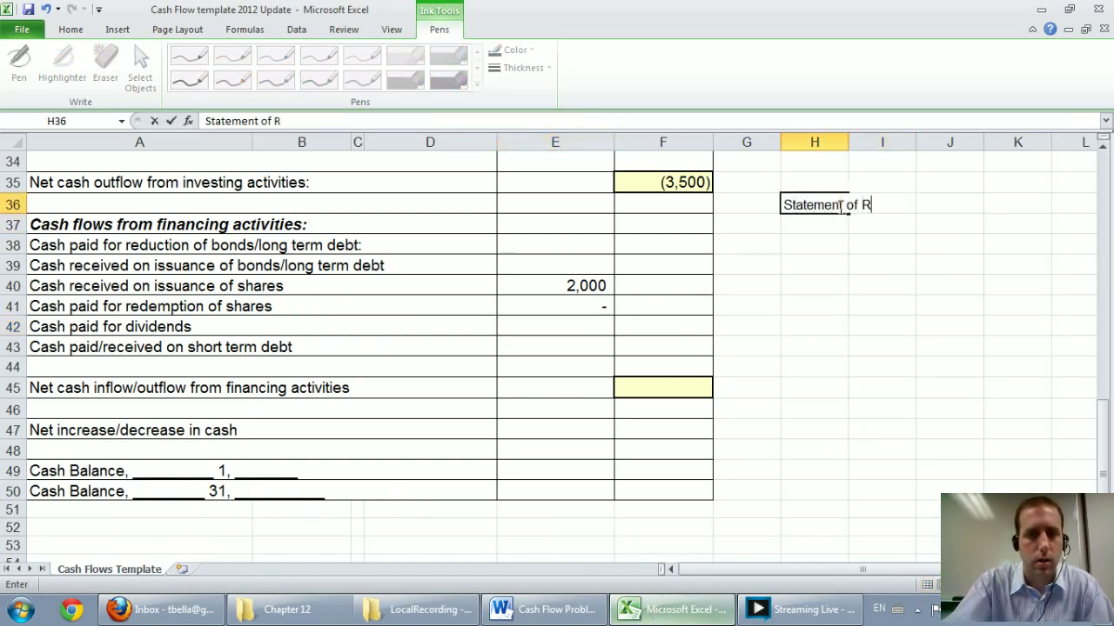
pyautogui.press('Return')
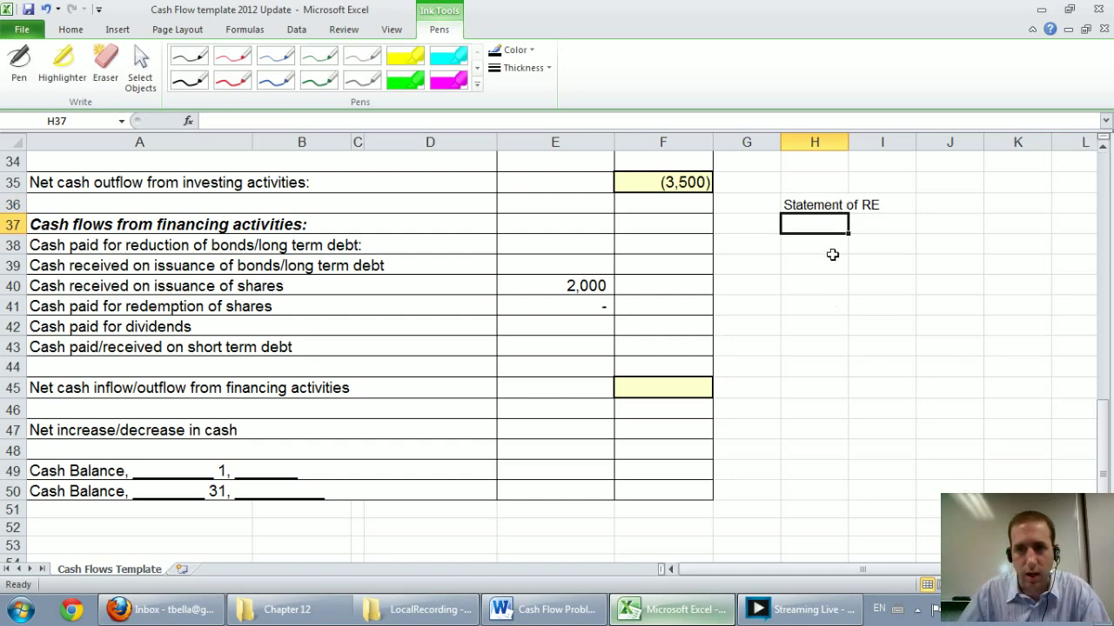
# Step: Set the font size of H35:J44 to 12
pyautogui.moveTo(816, 185); pyautogui.dragTo(923, 363)
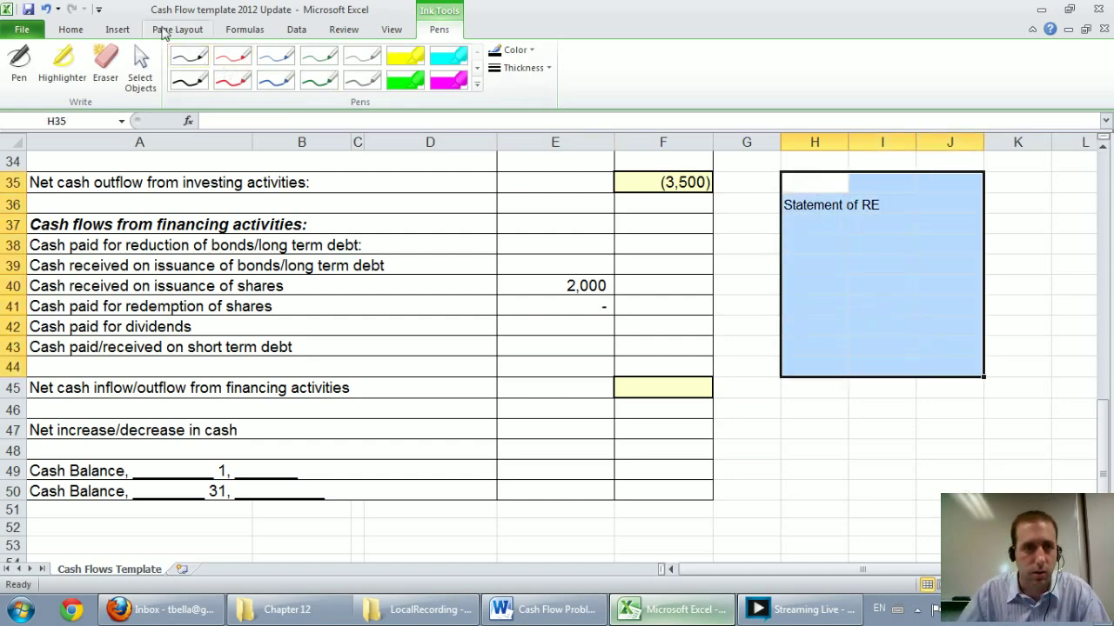
pyautogui.click(83, 29)
pyautogui.click(224, 56)
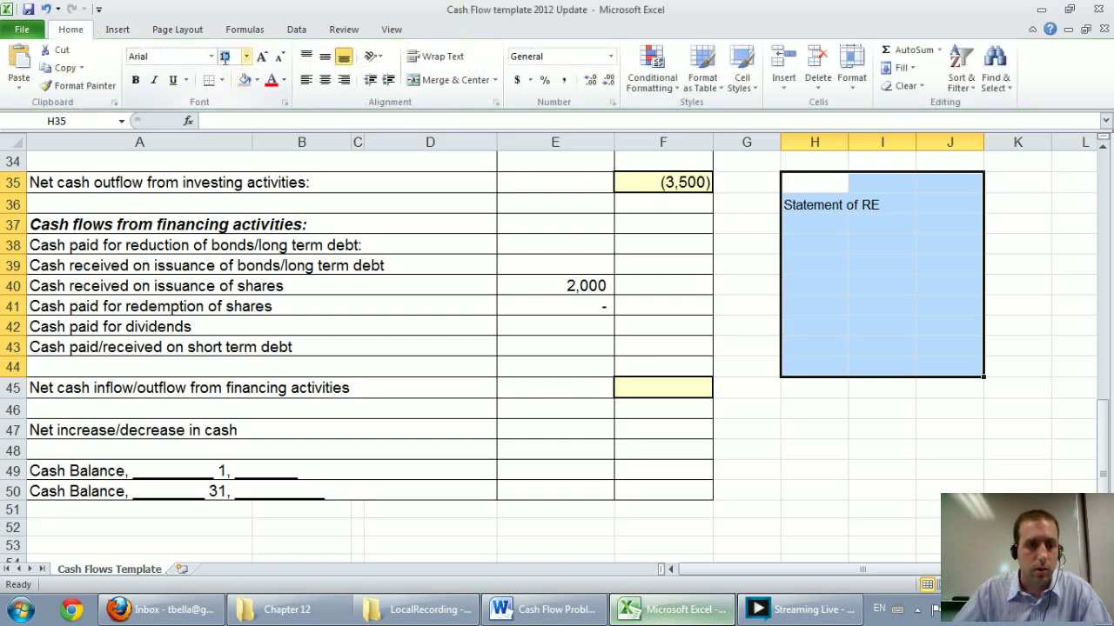
pyautogui.write('12')
pyautogui.press('Return')
# Step: List Begin R/E, Add: Net Income, Subtotal, Deduct: Dividends and End R/E in H38:H42
pyautogui.click(809, 228)
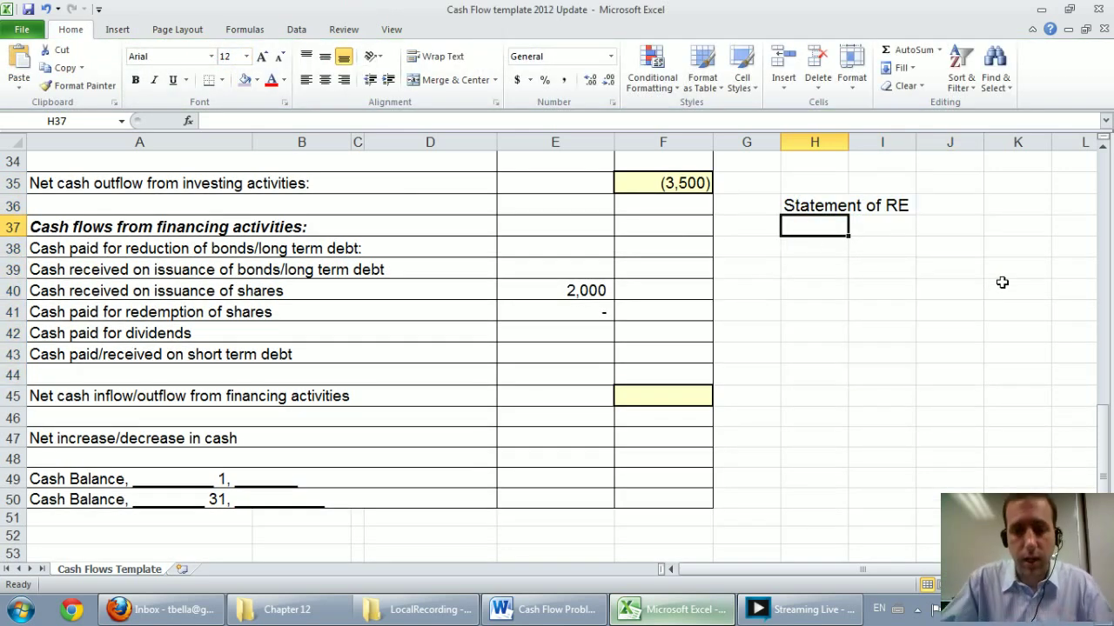
pyautogui.press('Down')
pyautogui.write('Begin R')
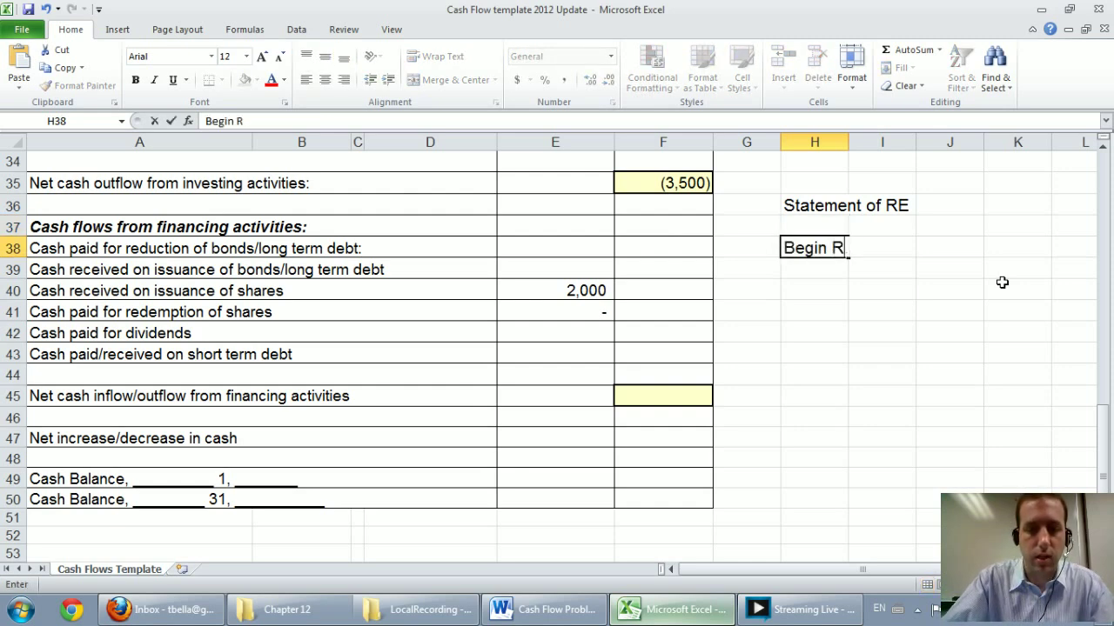
pyautogui.write('/E')
pyautogui.press('Return')
pyautogui.write('Add')
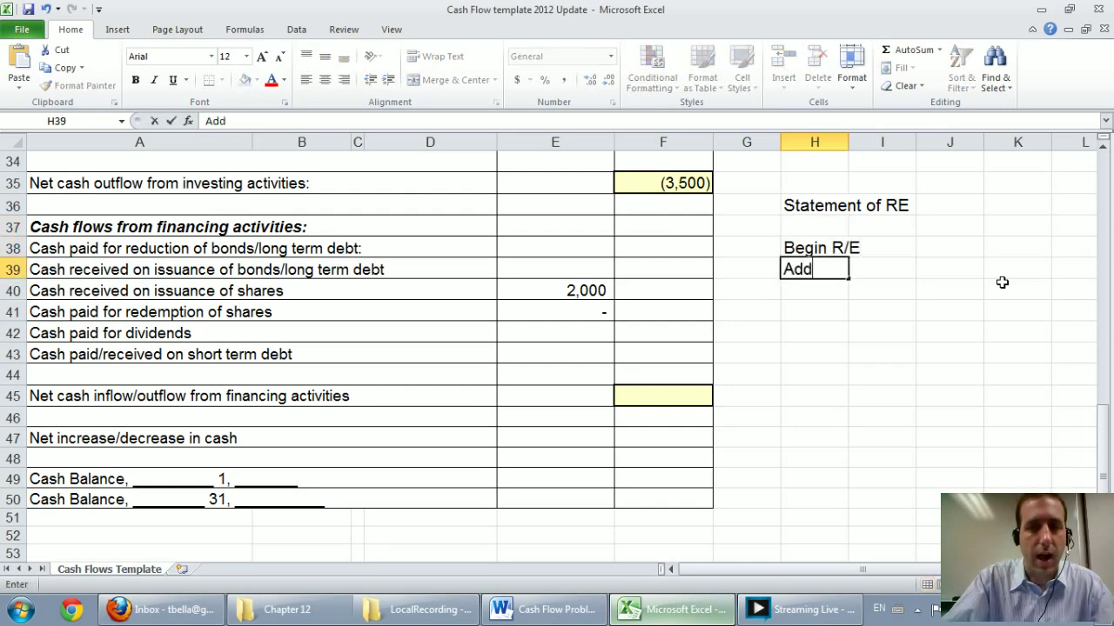
pyautogui.write(': Net Income')
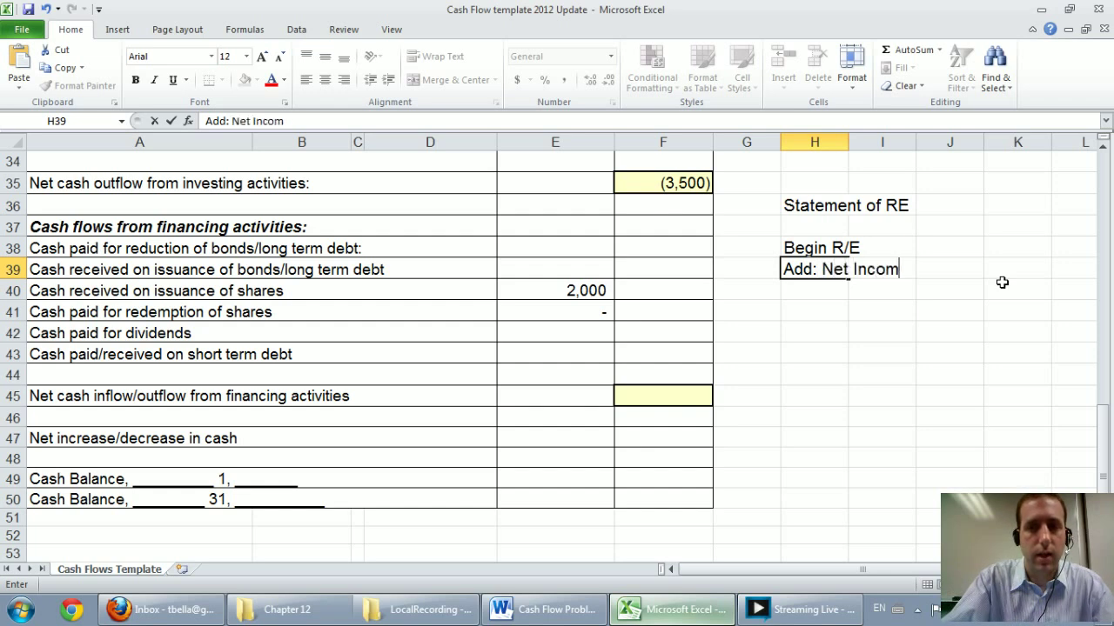
pyautogui.press('Return')
pyautogui.write('Subtotal')
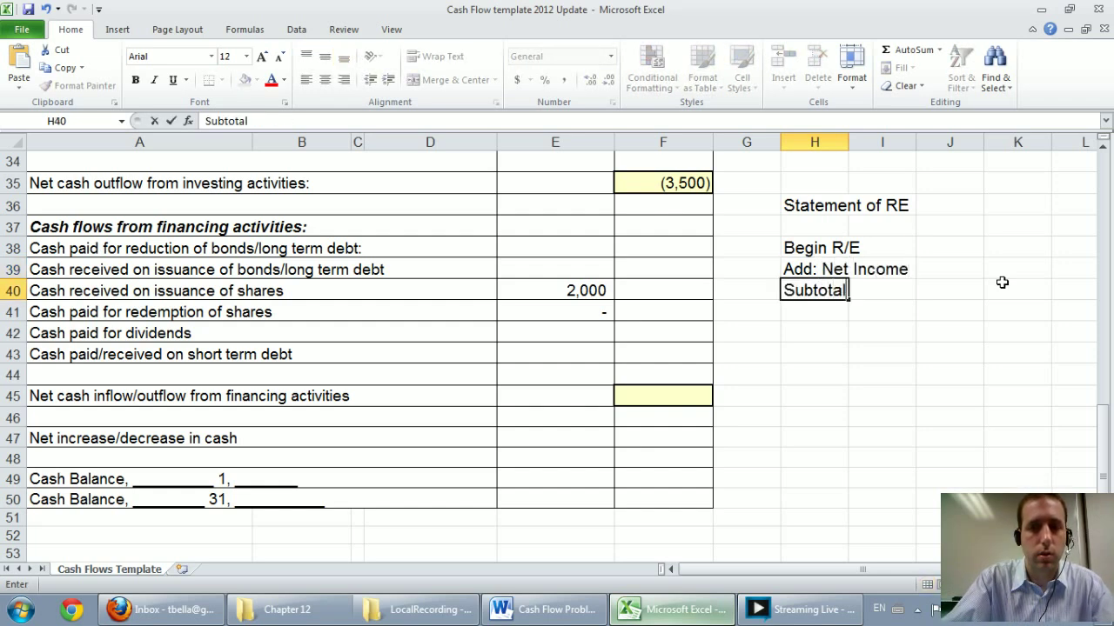
pyautogui.press('Return')
pyautogui.write('Deduc')
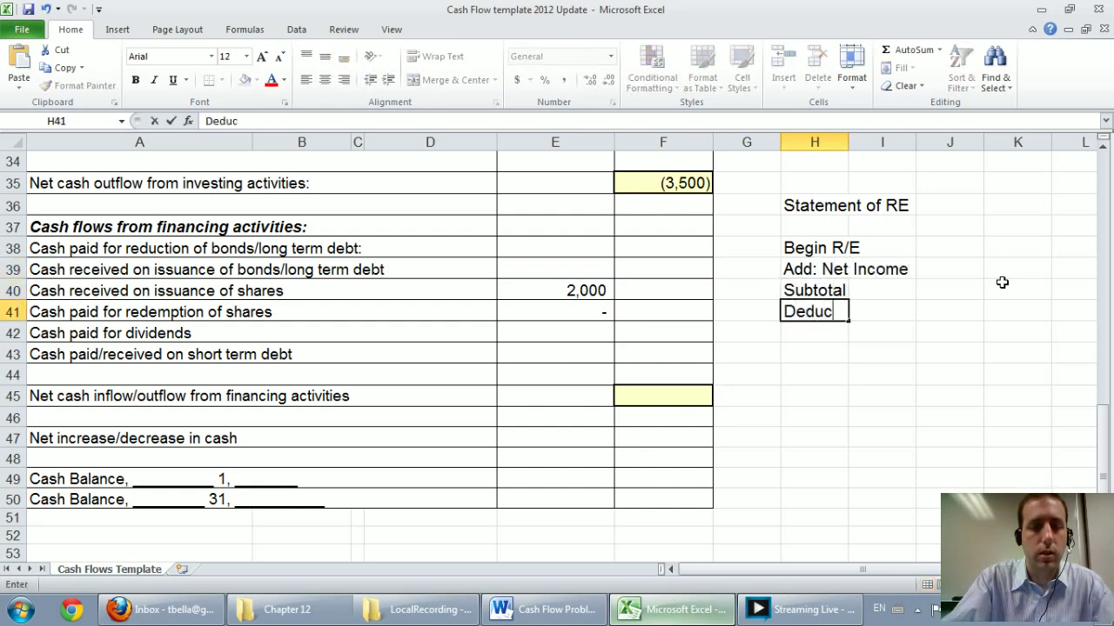
pyautogui.write('t: Dividends')
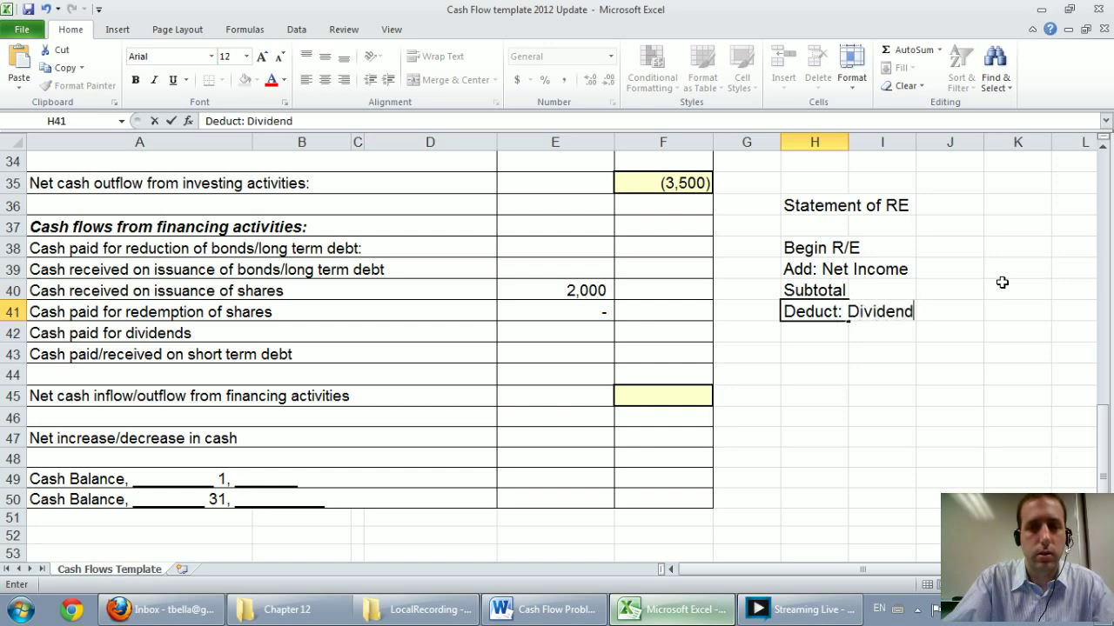
pyautogui.press('Return')
pyautogui.write('End ')
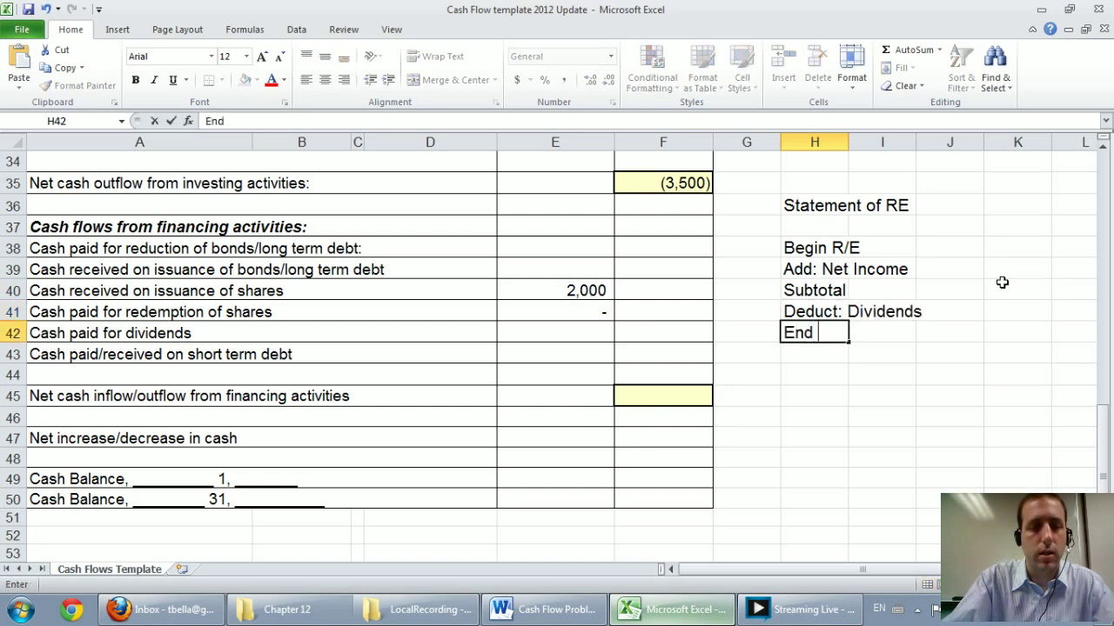
pyautogui.write('R/E')
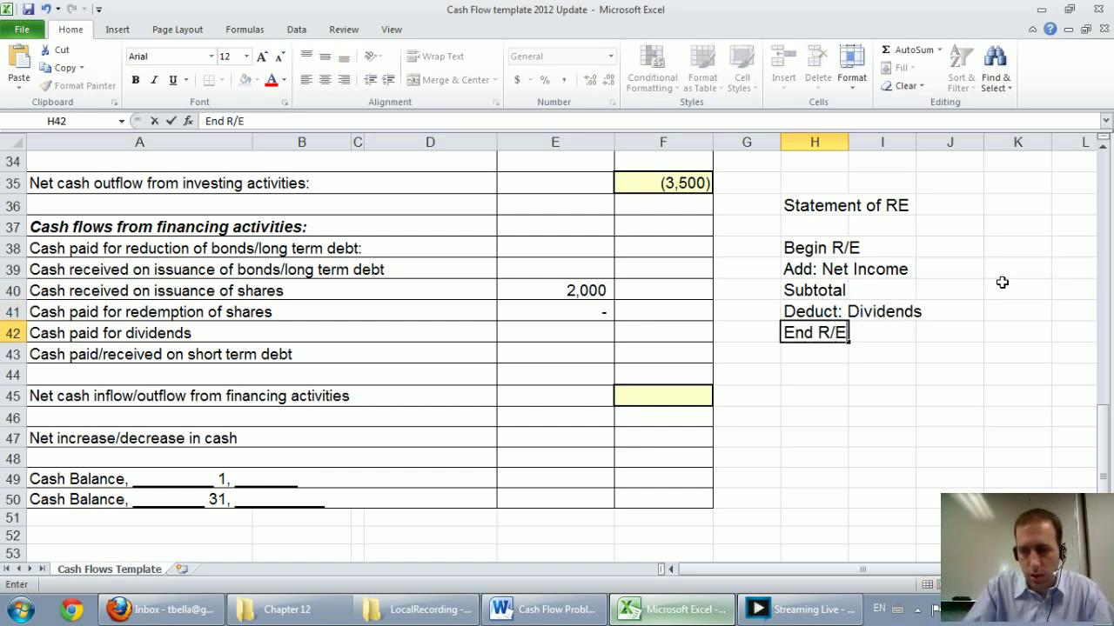
pyautogui.press('Right')
pyautogui.press('Right')
pyautogui.press('Up')
pyautogui.press('Up')
pyautogui.press('Up')
pyautogui.press('Up')
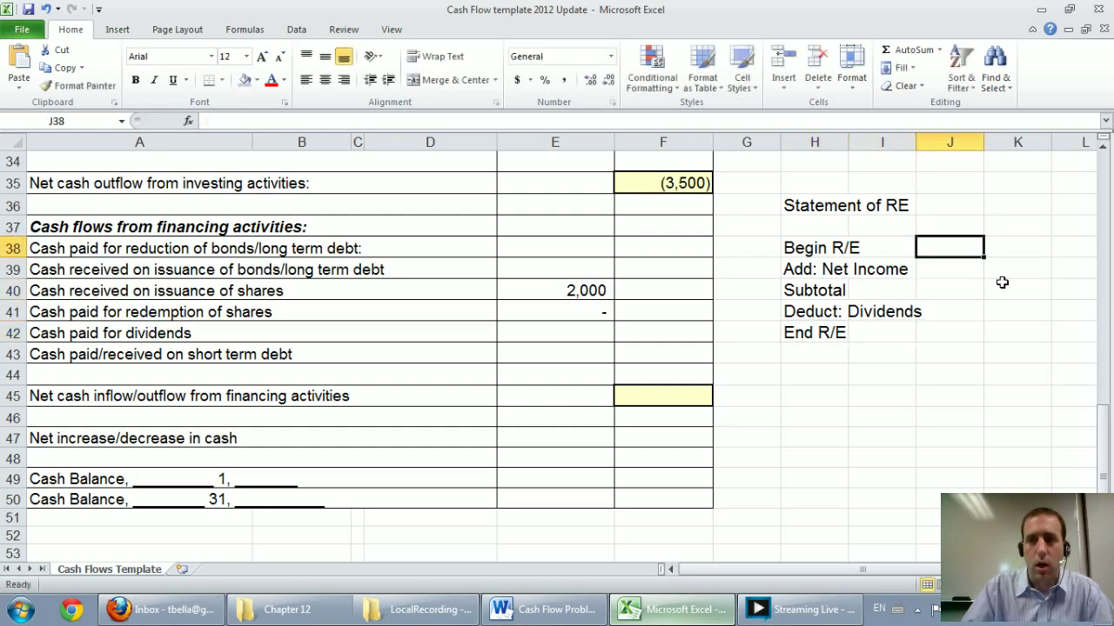
# Step: Check the Word document and enter beginning retained earnings of 46,100
pyautogui.click(665, 614)
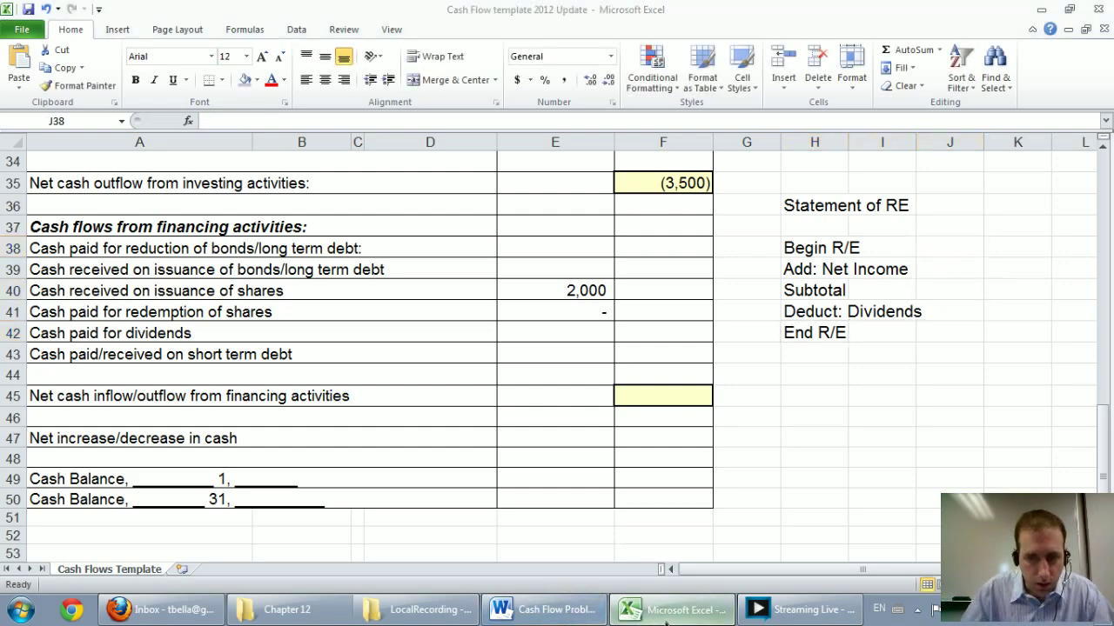
pyautogui.scroll(5, 644, 522)
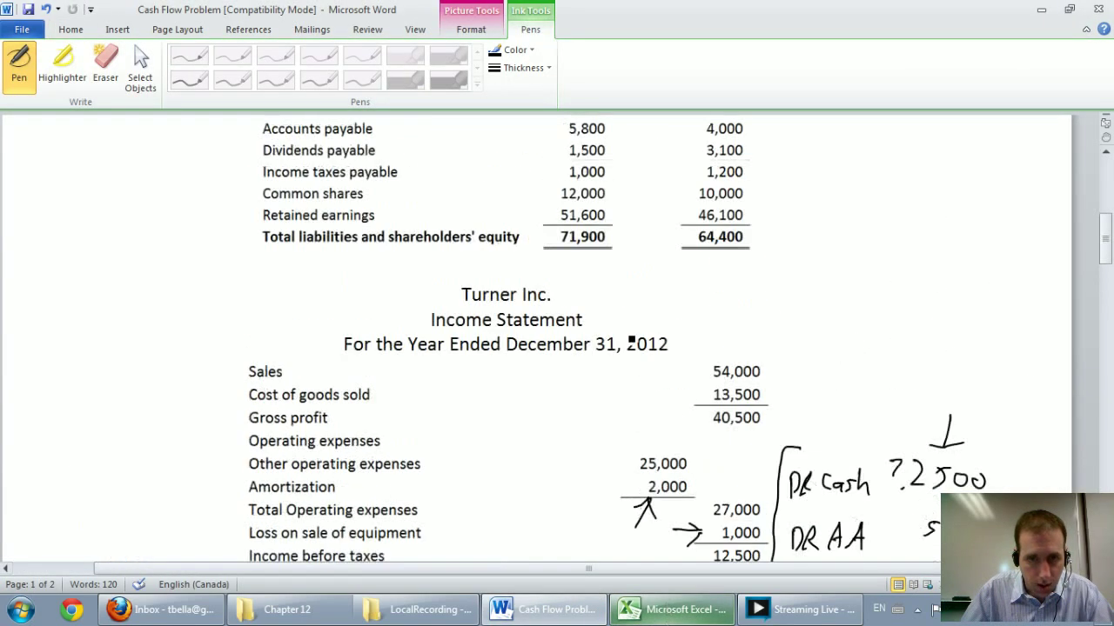
pyautogui.scroll(1, 609, 200)
pyautogui.scroll(3, 717, 296)
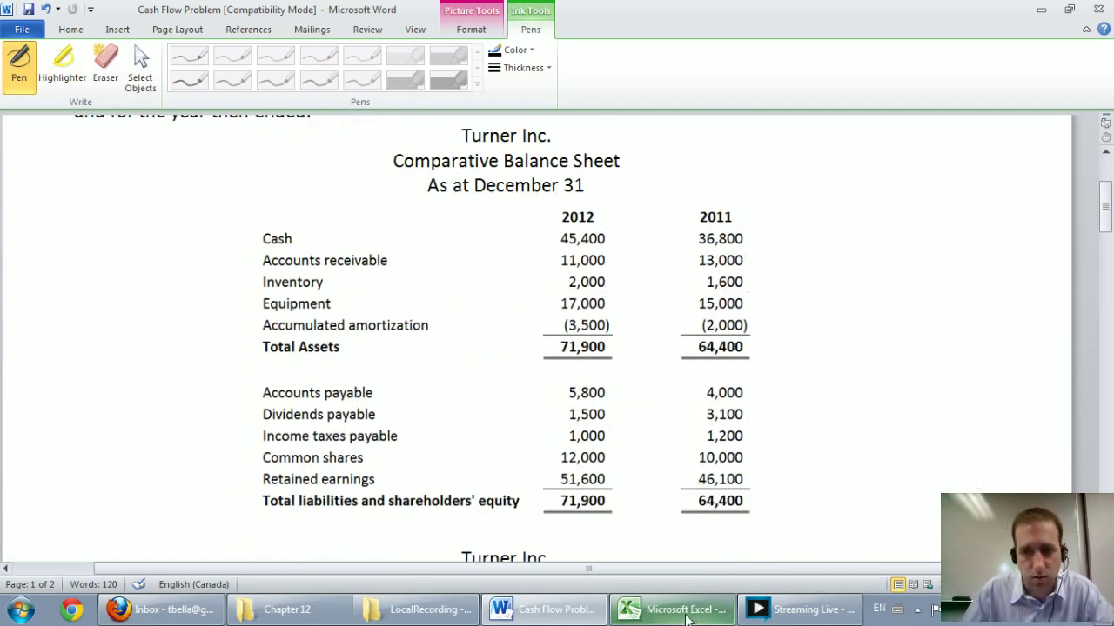
pyautogui.click(692, 605)
pyautogui.write('4')
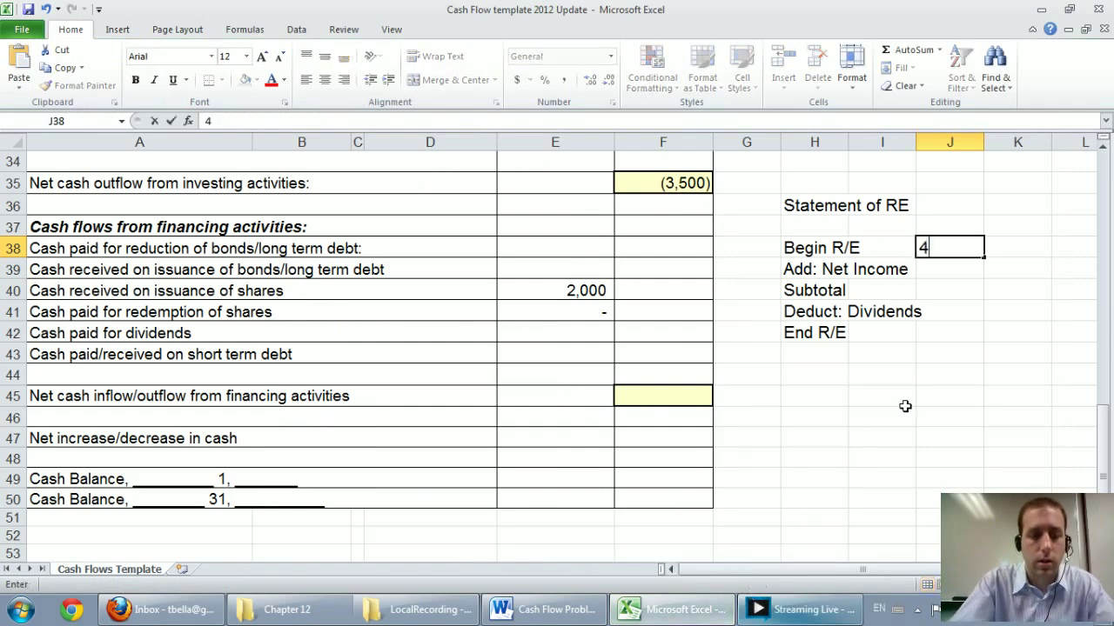
pyautogui.write('6,100')
pyautogui.press('Return')
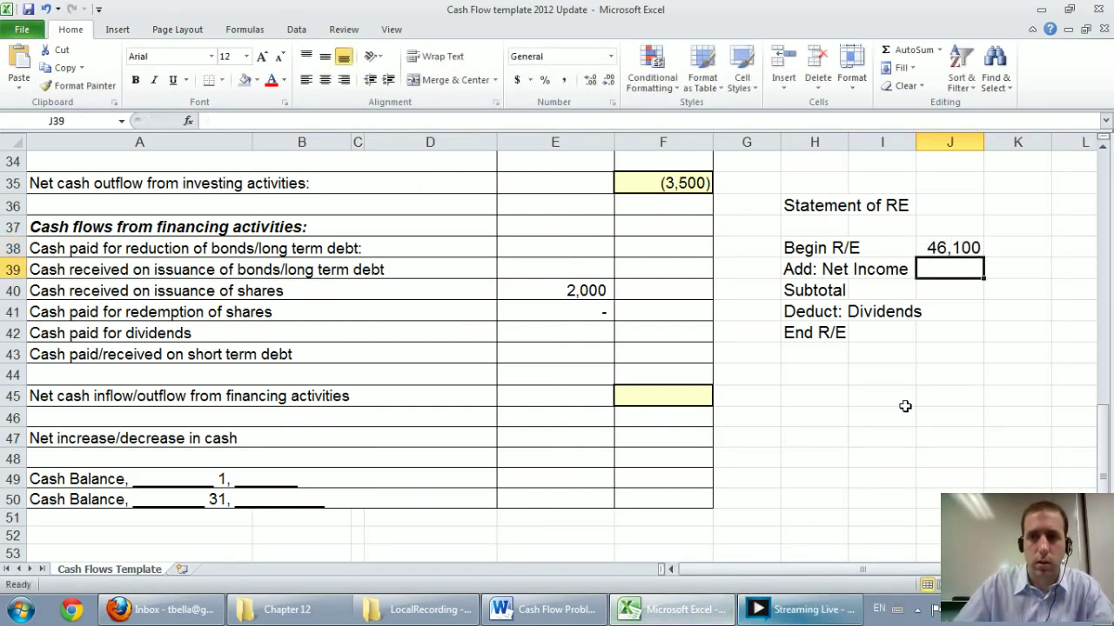
# Step: Enter net income 10,000 and subtotal 56,100, underlining the net income
pyautogui.click(547, 609)
pyautogui.scroll(-3, 644, 522)
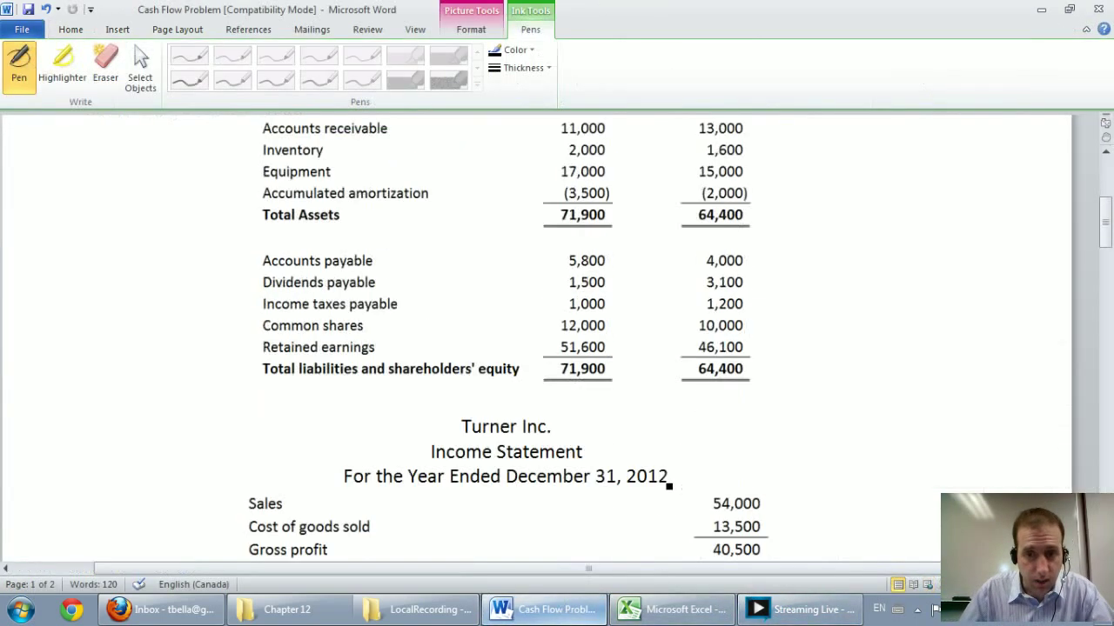
pyautogui.scroll(5, 670, 487)
pyautogui.scroll(-10, 670, 487)
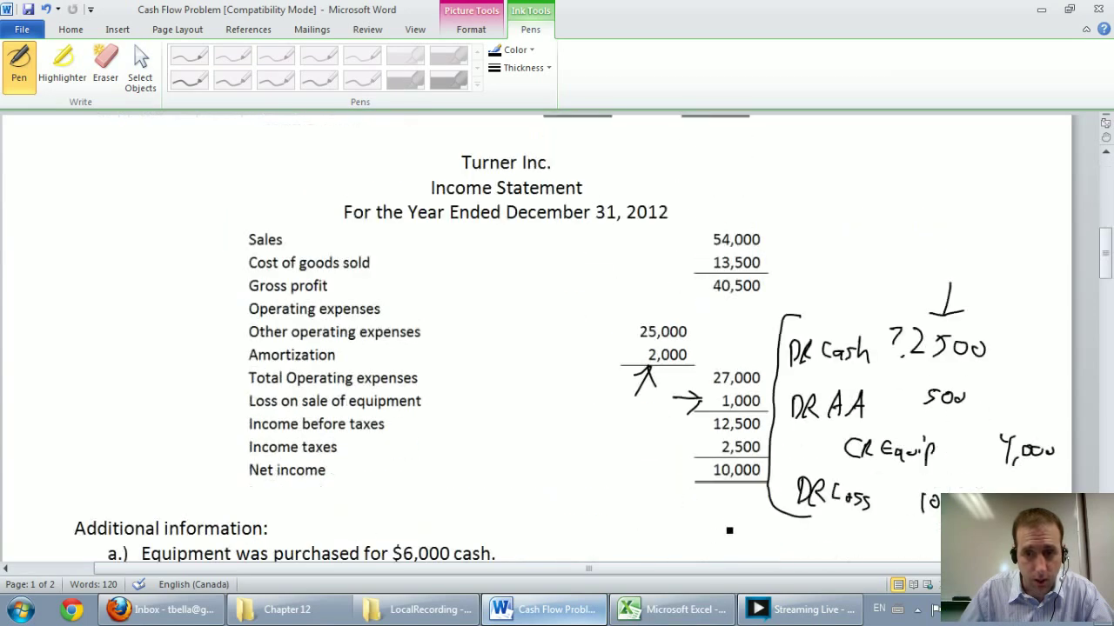
pyautogui.click(678, 609)
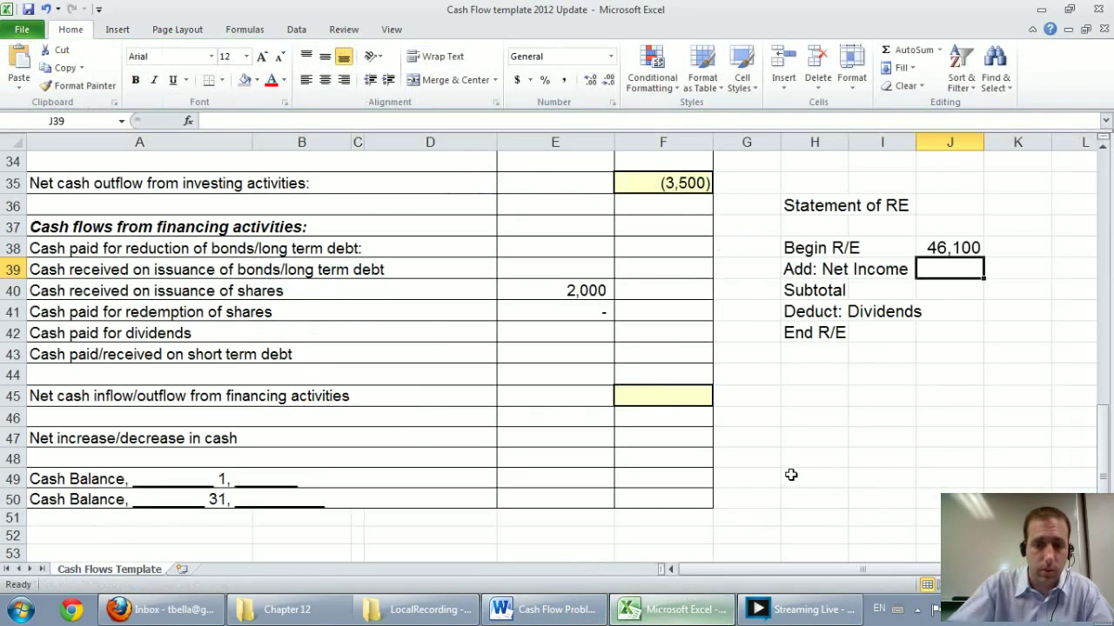
pyautogui.write('10,000')
pyautogui.press('Return')
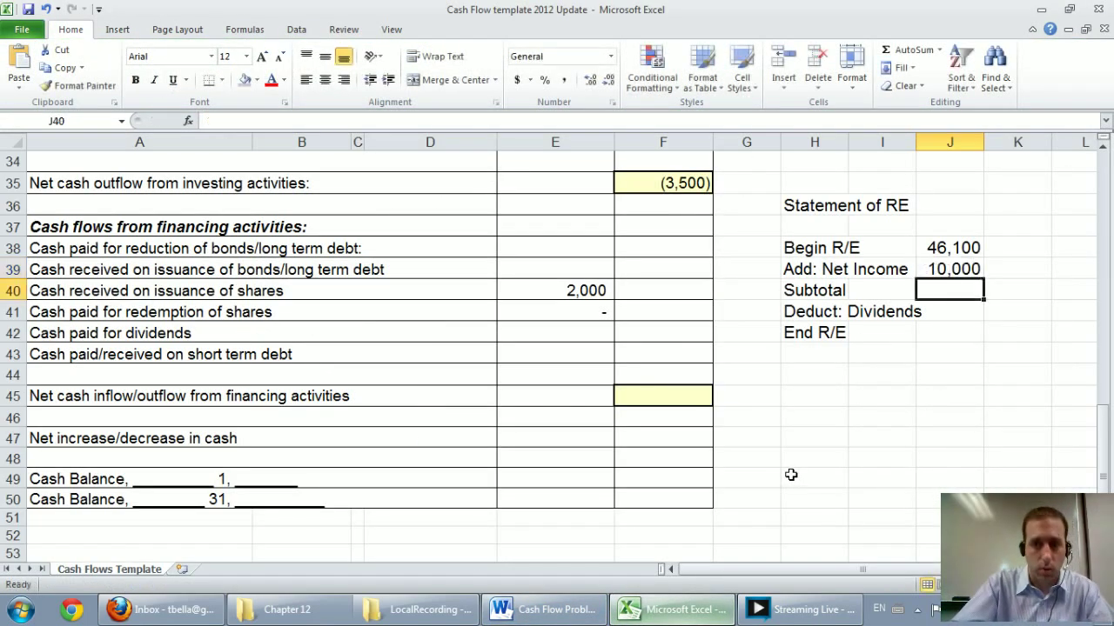
pyautogui.write('56,100')
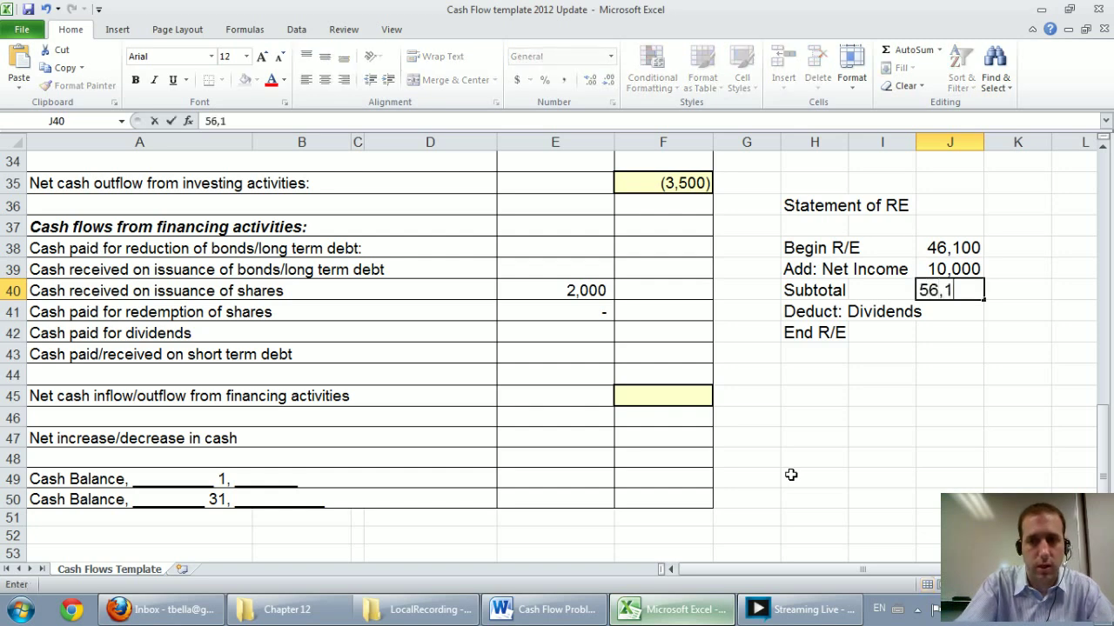
pyautogui.press('Return')
pyautogui.press('Up')
pyautogui.press('Up')
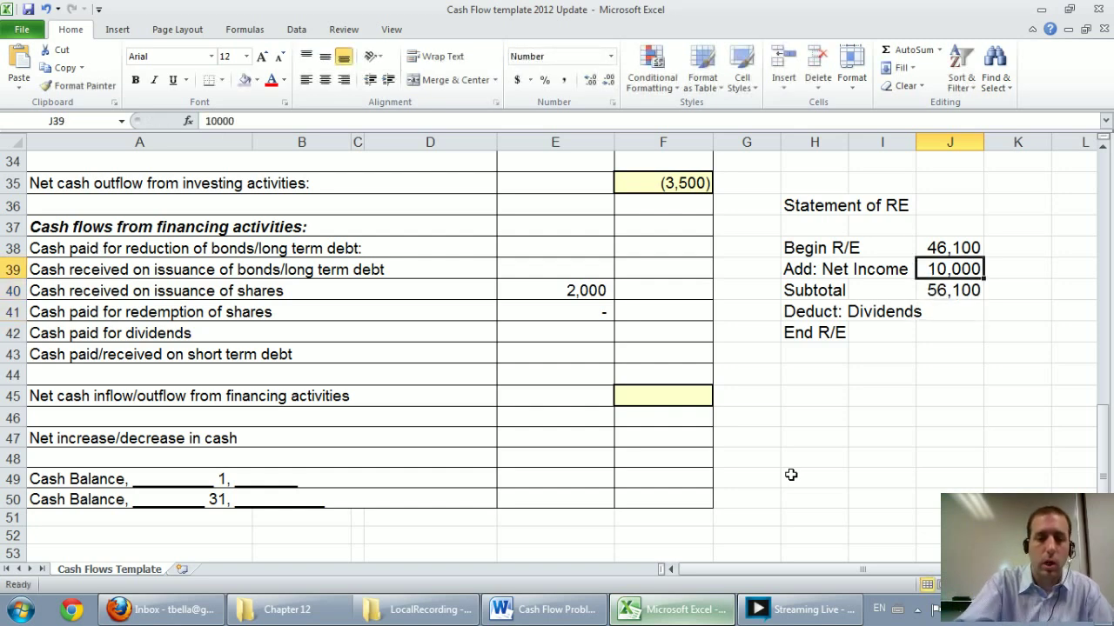
pyautogui.hotkey('ctrl', 'u')
pyautogui.press('Down')
pyautogui.press('Down')
pyautogui.press('Down')
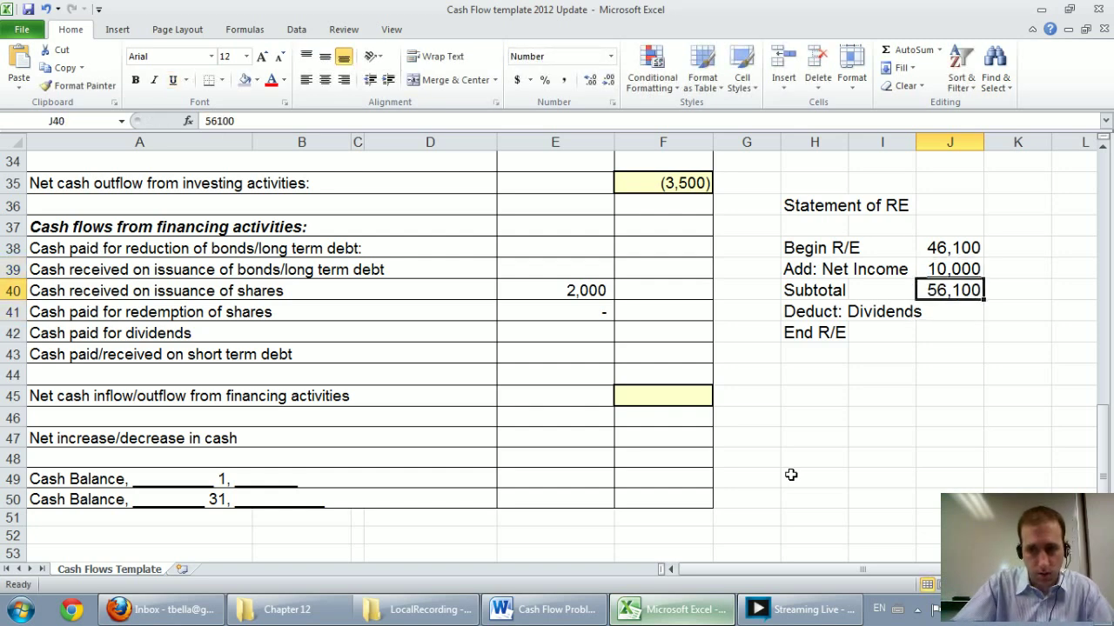
# Step: Enter ending retained earnings of 51,600 after checking Word
pyautogui.click(582, 610)
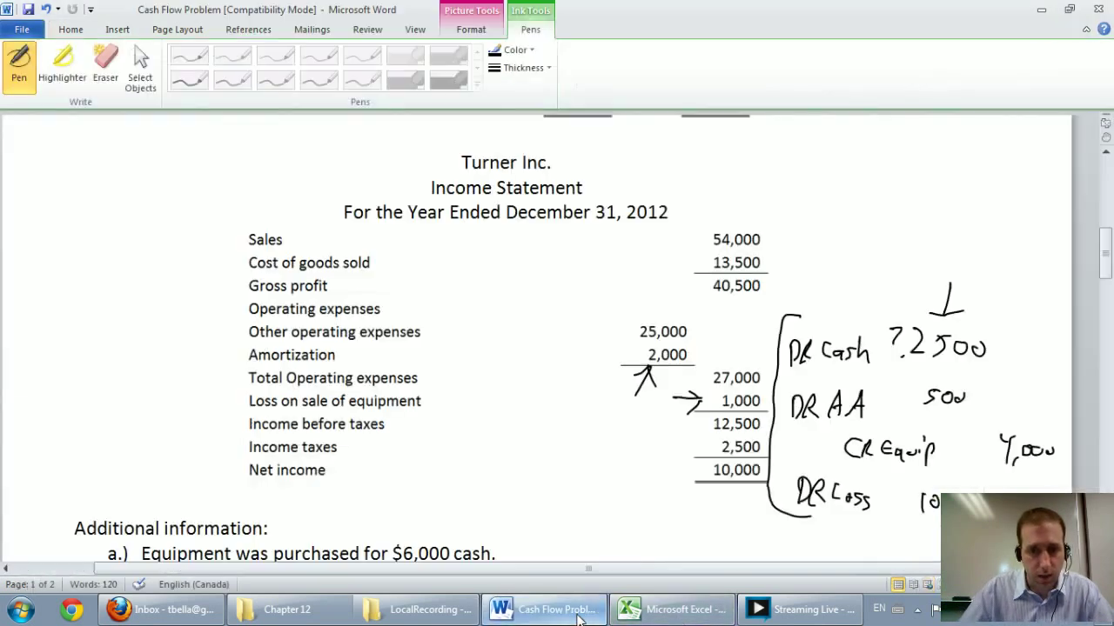
pyautogui.scroll(5, 729, 505)
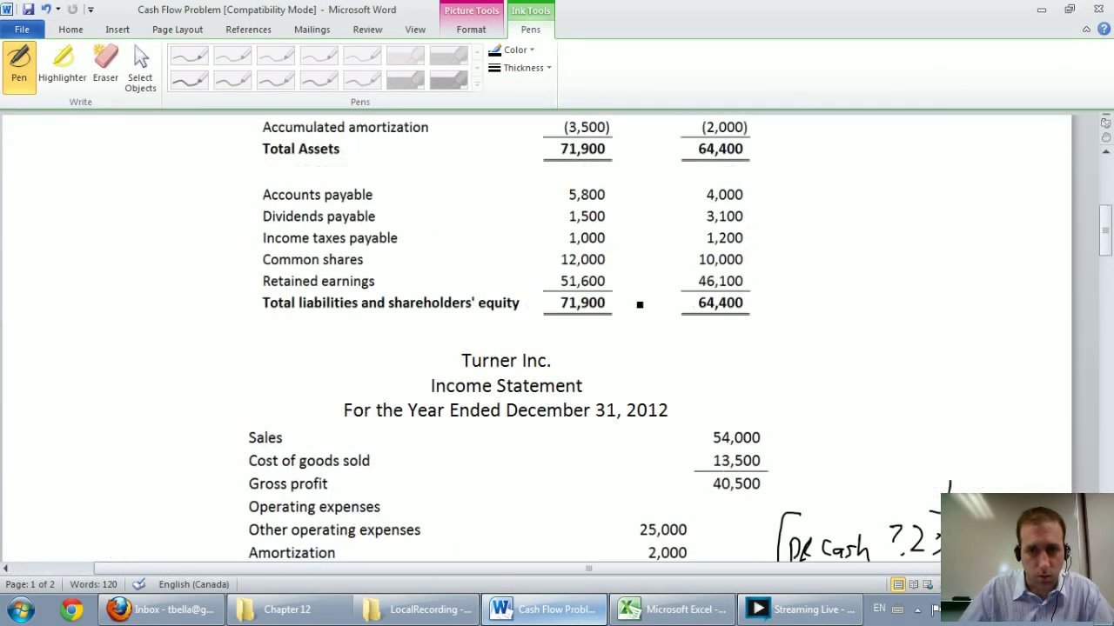
pyautogui.click(674, 609)
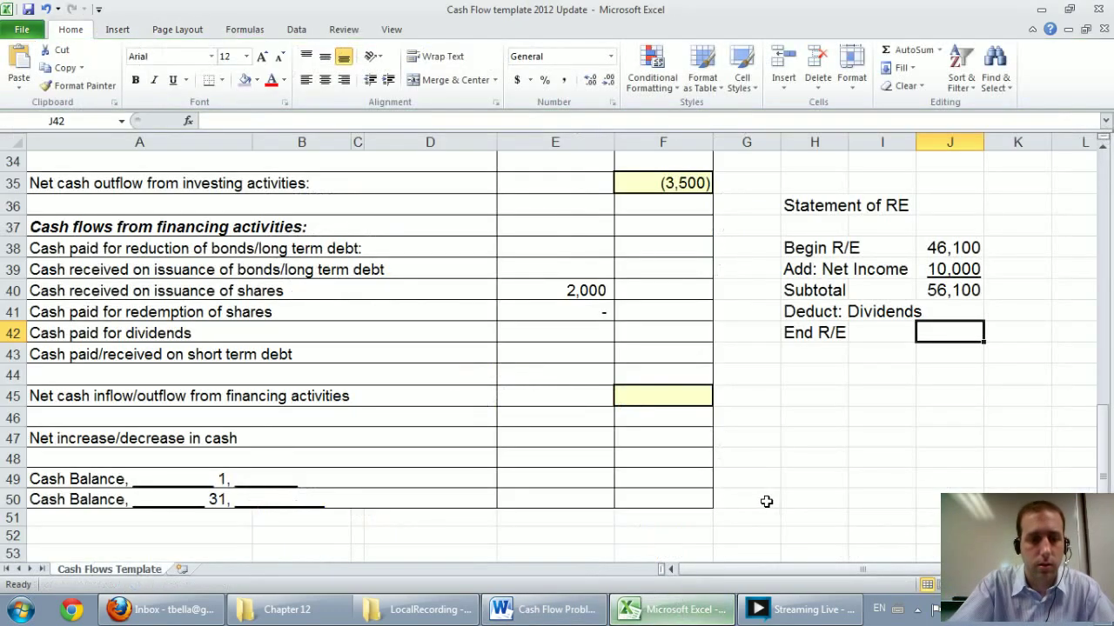
pyautogui.write('51,')
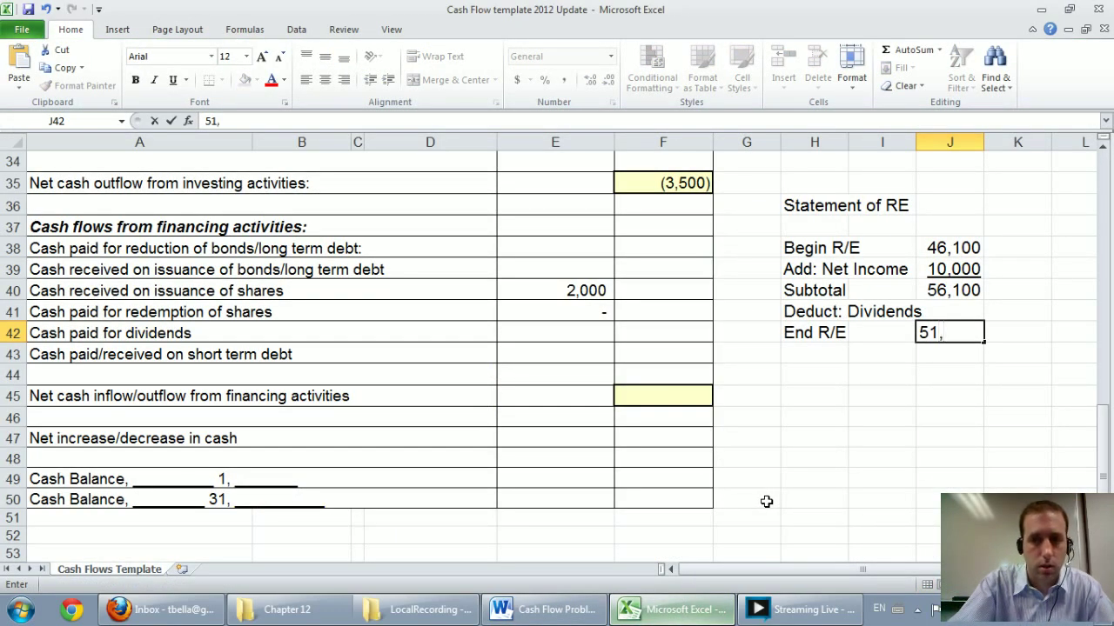
pyautogui.write('600')
pyautogui.press('Return')
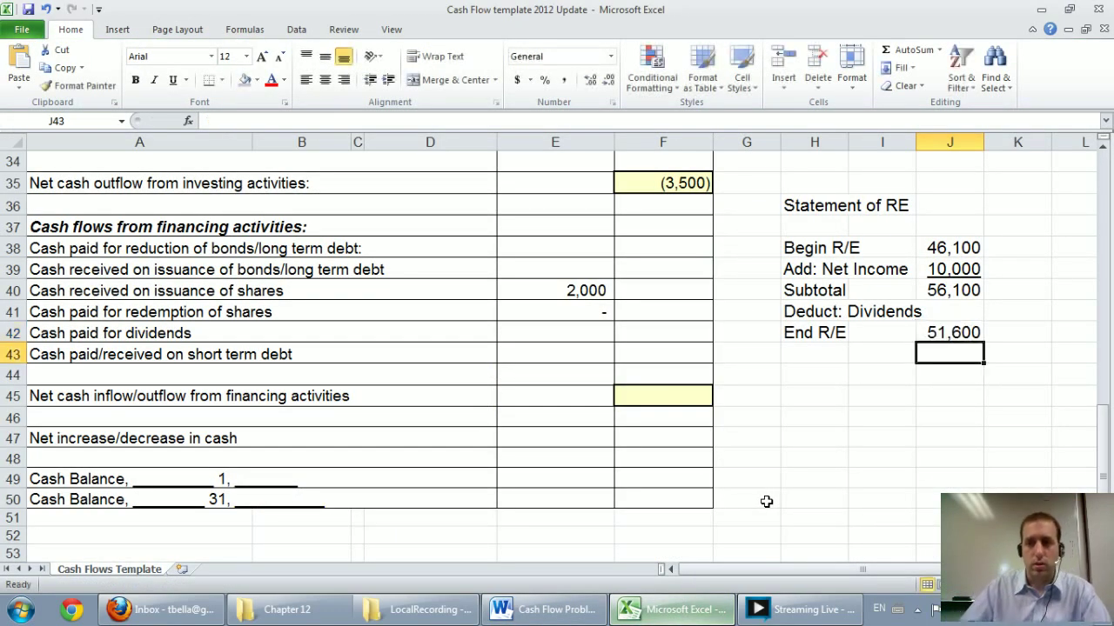
# Step: Enter dividends of 4500 in J41, correcting the mistyped entry
pyautogui.click(959, 313)
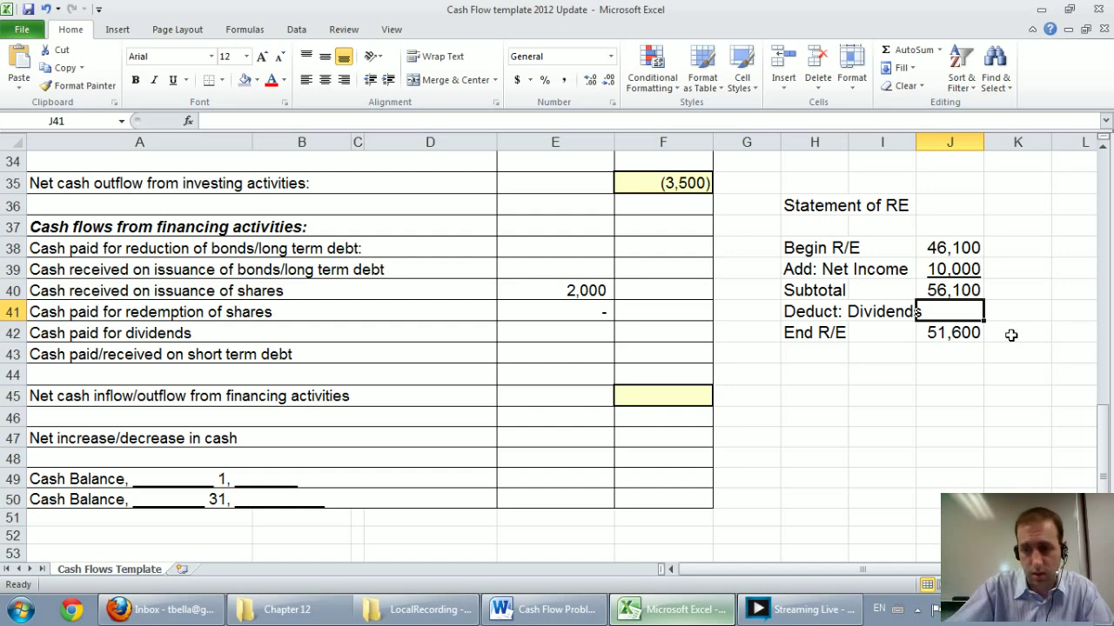
pyautogui.write('45')
pyautogui.press('Tab')
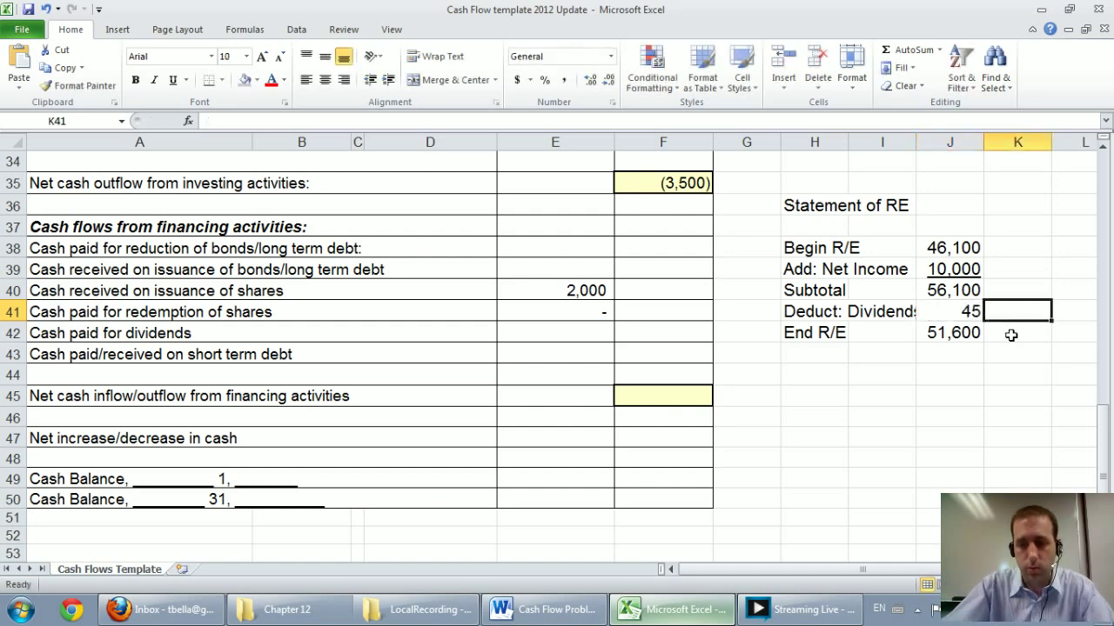
pyautogui.hotkey('shift', 'Tab')
pyautogui.write('4500')
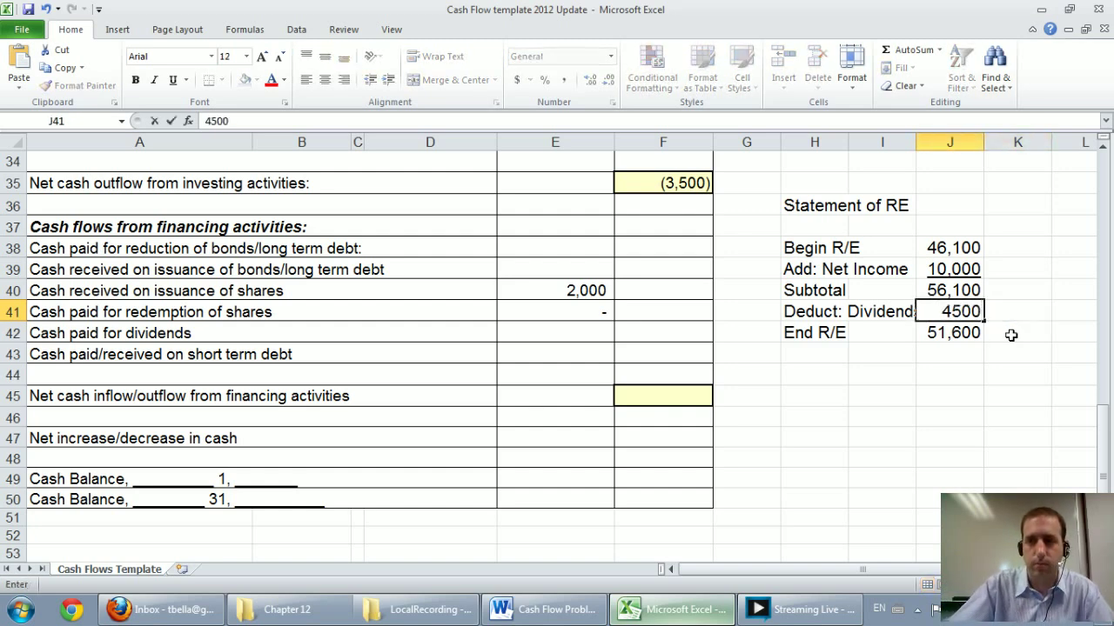
pyautogui.press('Return')
pyautogui.press('Up')
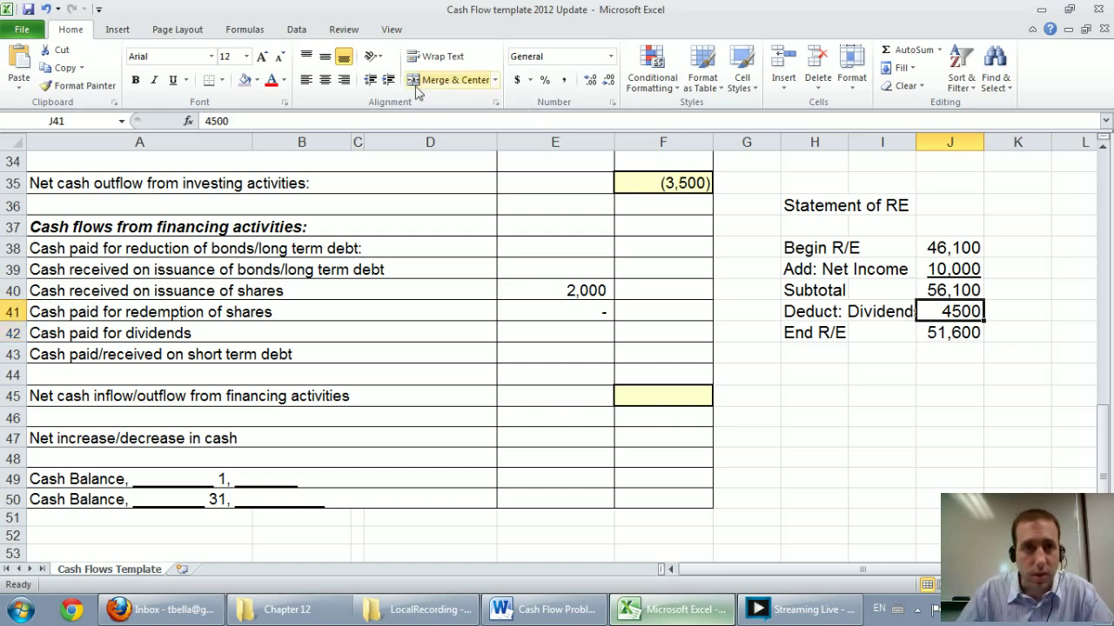
# Step: Fill the 4500 dividends cell J41 yellow
pyautogui.click(257, 79)
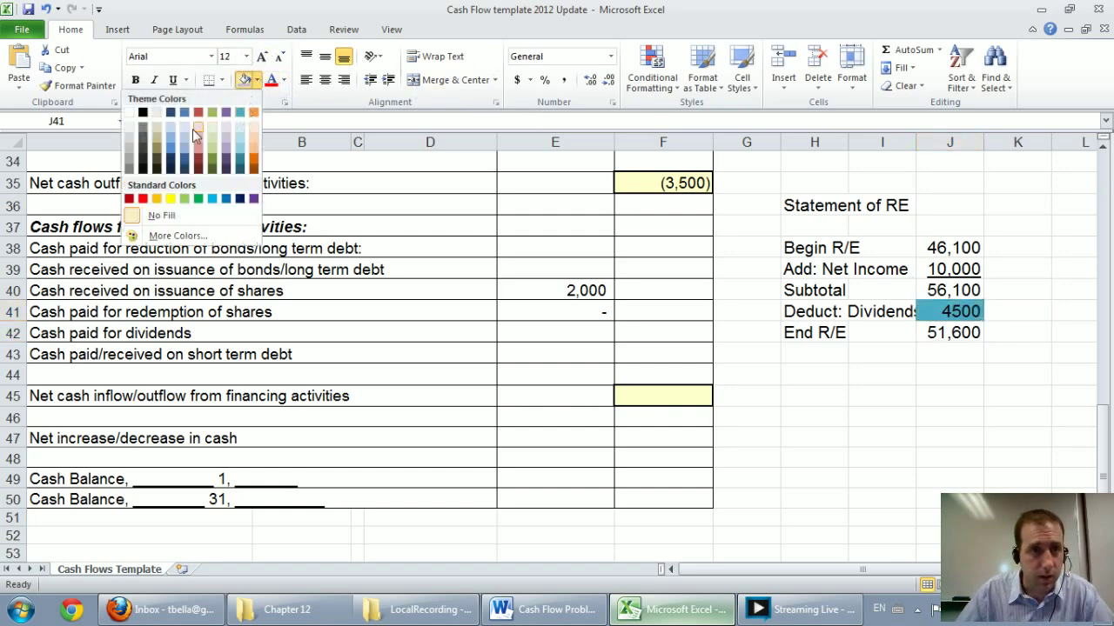
pyautogui.click(170, 199)
pyautogui.click(800, 288)
pyautogui.click(870, 379)
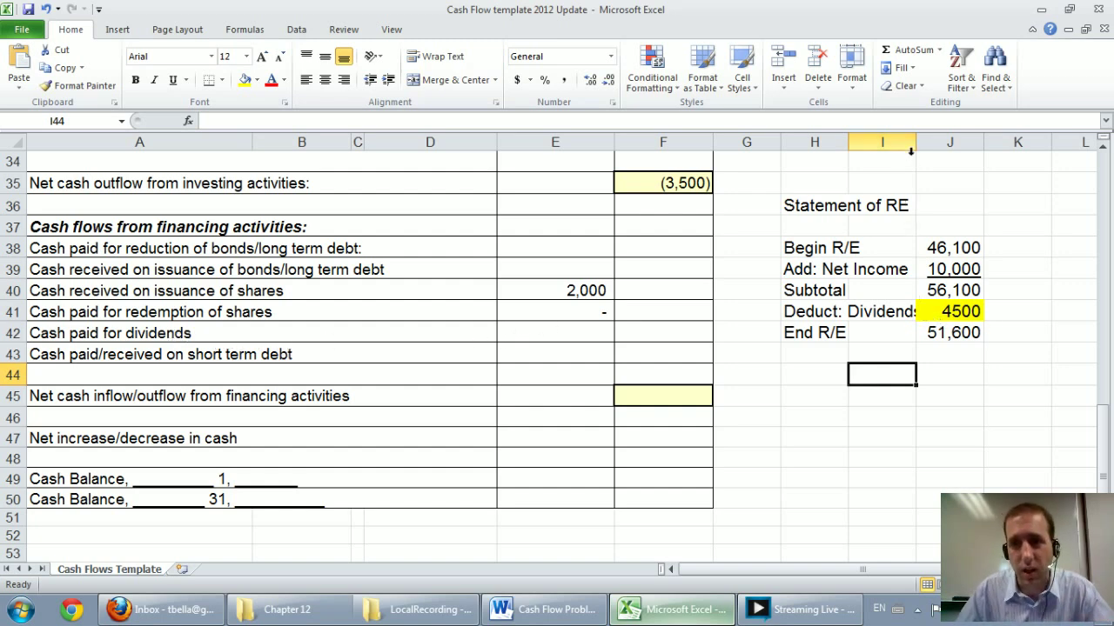
# Step: Write the note 'Cash Paid for Dividends' / 'Dividends + Decrease in Divs Payable' in H45:H46
pyautogui.click(581, 609)
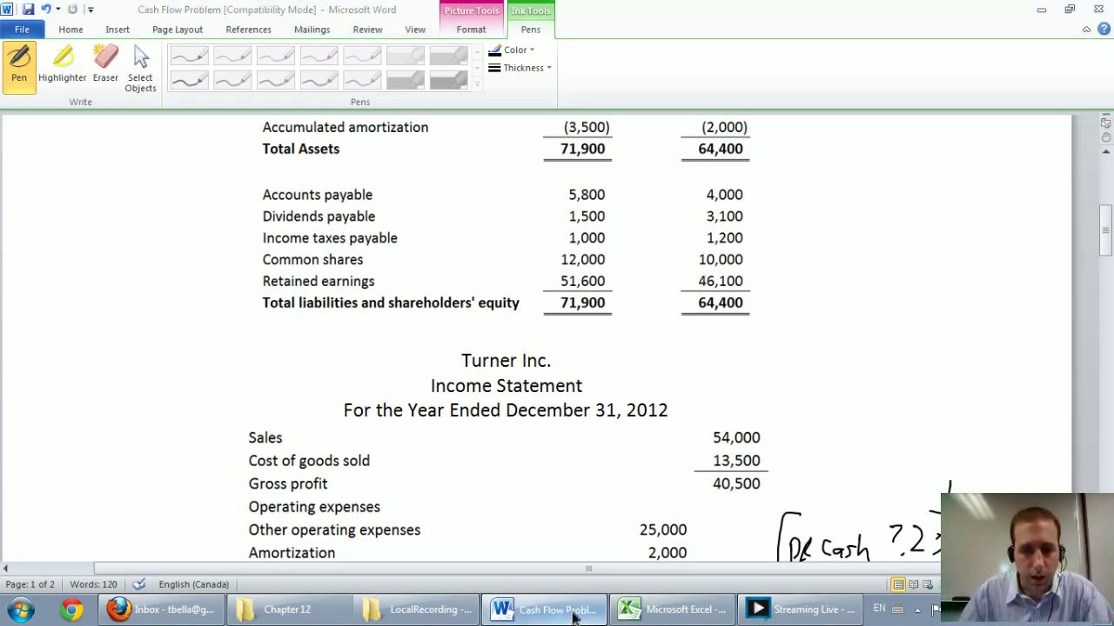
pyautogui.click(680, 609)
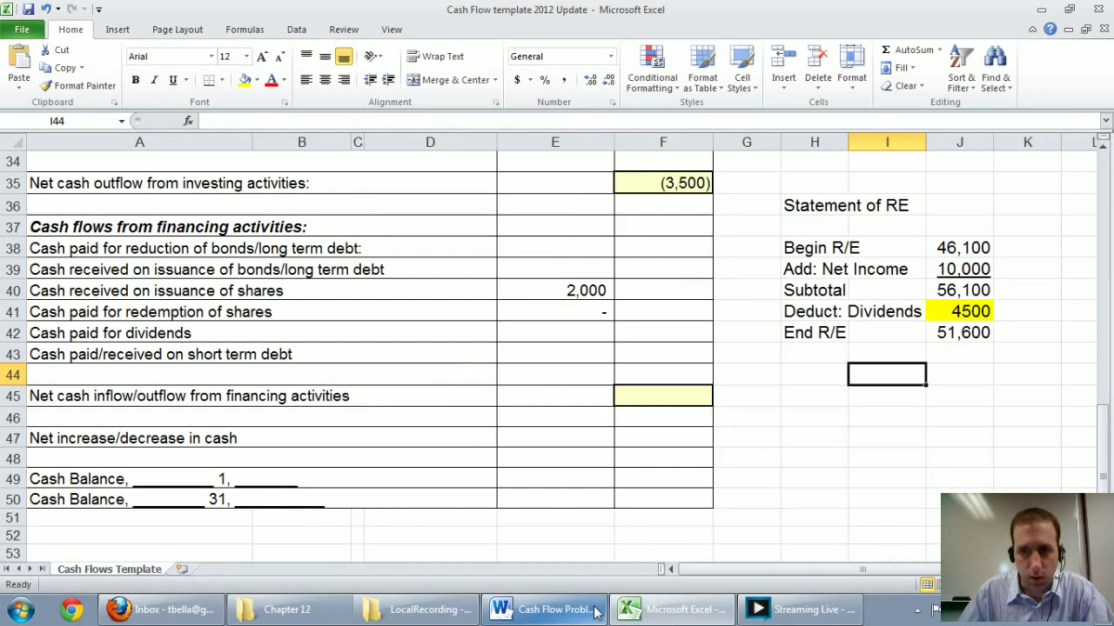
pyautogui.click(813, 398)
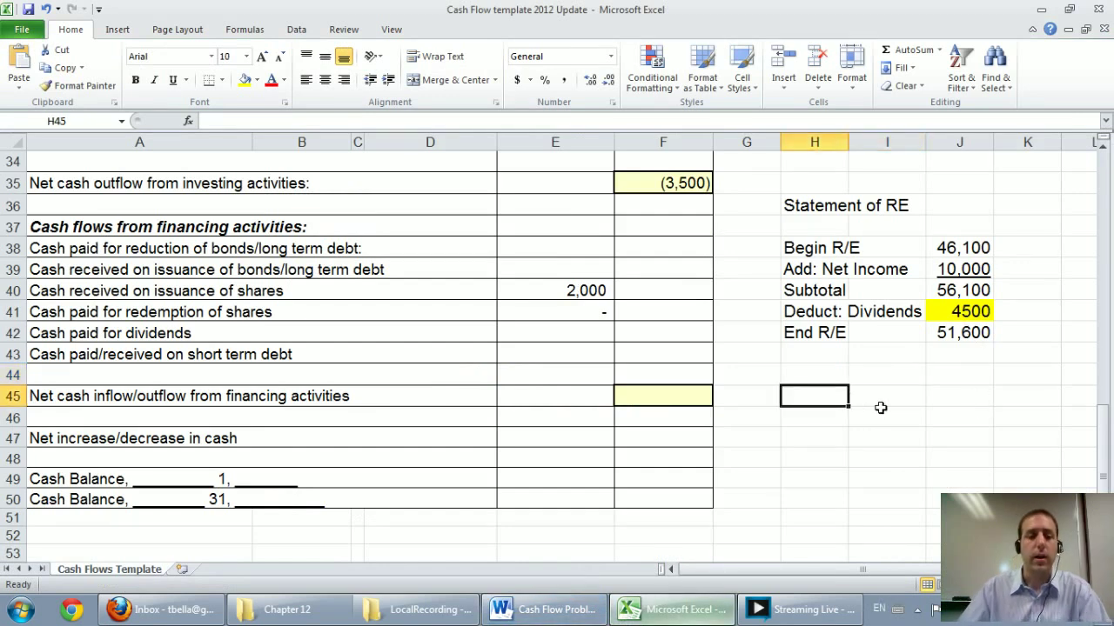
pyautogui.write('Cash')
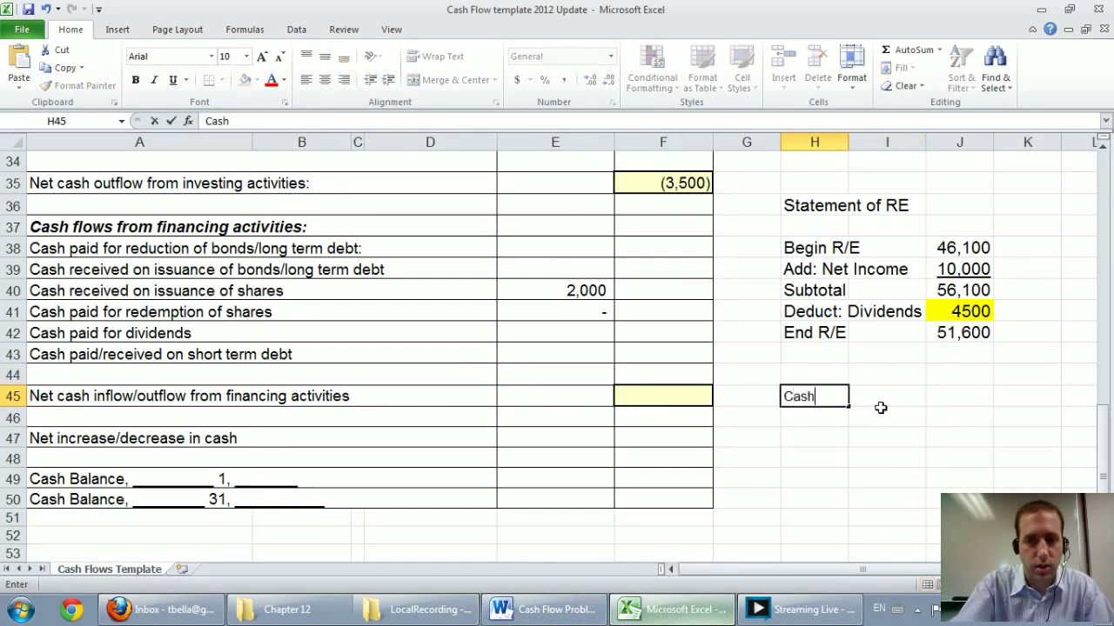
pyautogui.write(' Paid for Div')
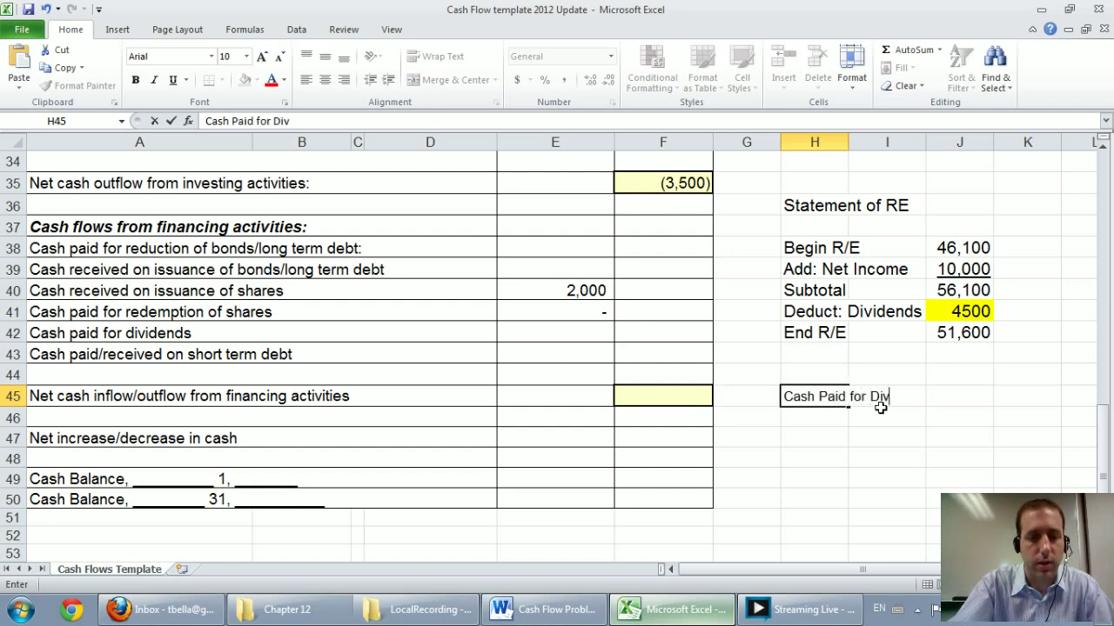
pyautogui.write('idends =')
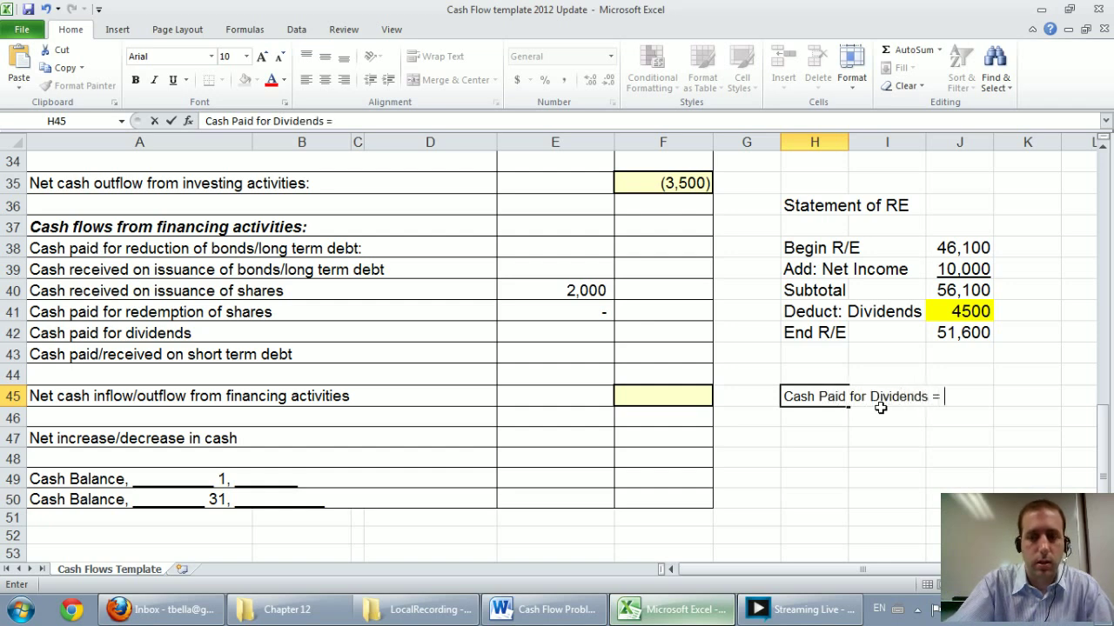
pyautogui.press('Return')
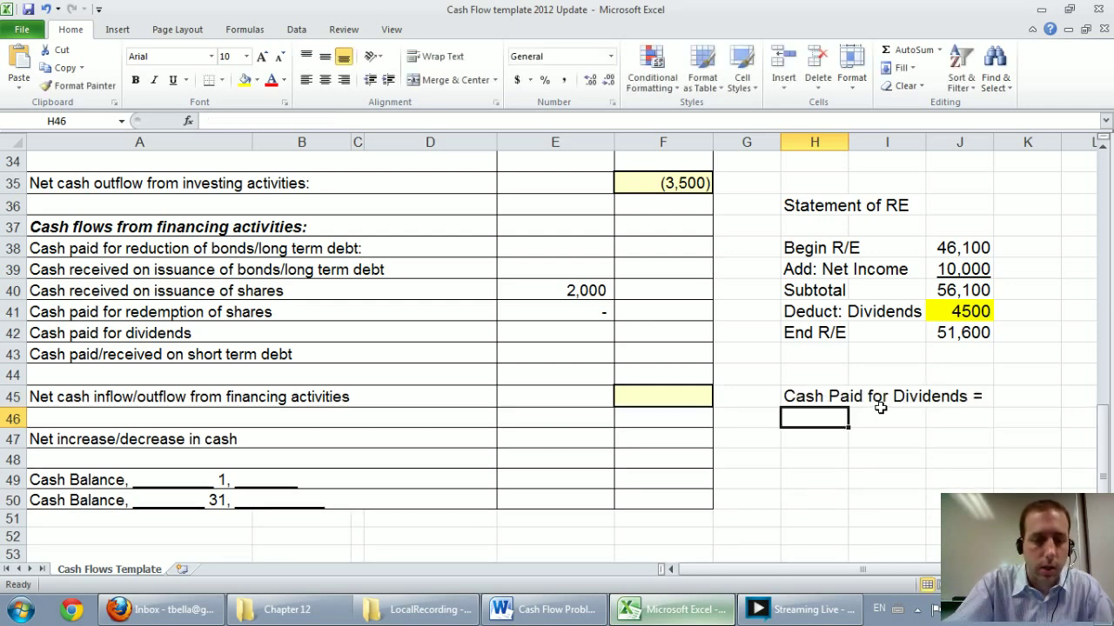
pyautogui.write('Dividends')
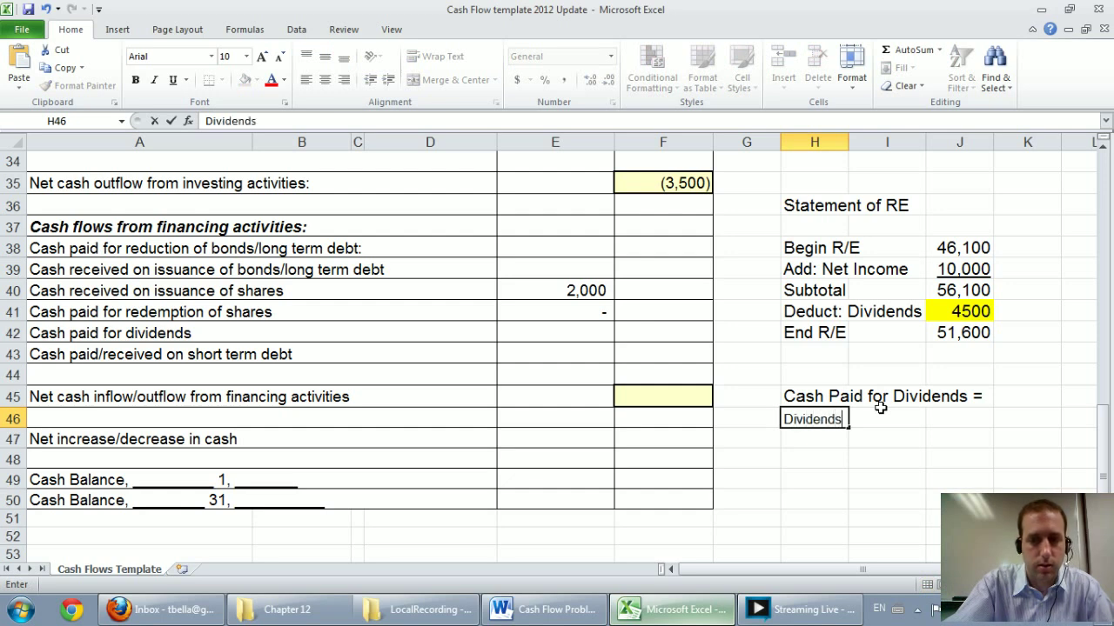
pyautogui.write(' + ')
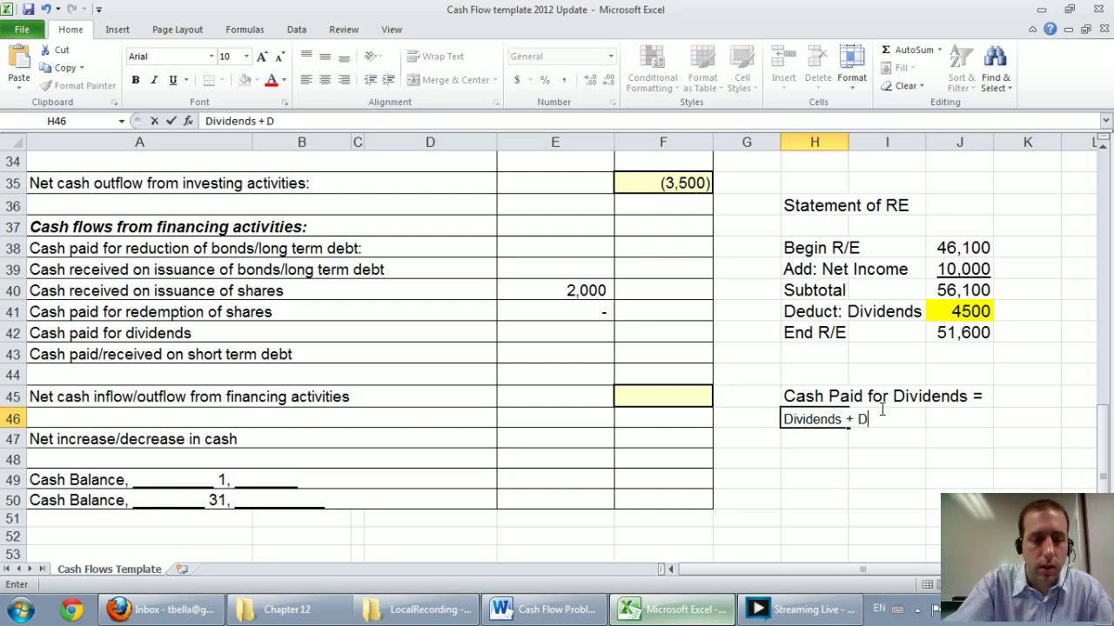
pyautogui.write('Decrease in ')
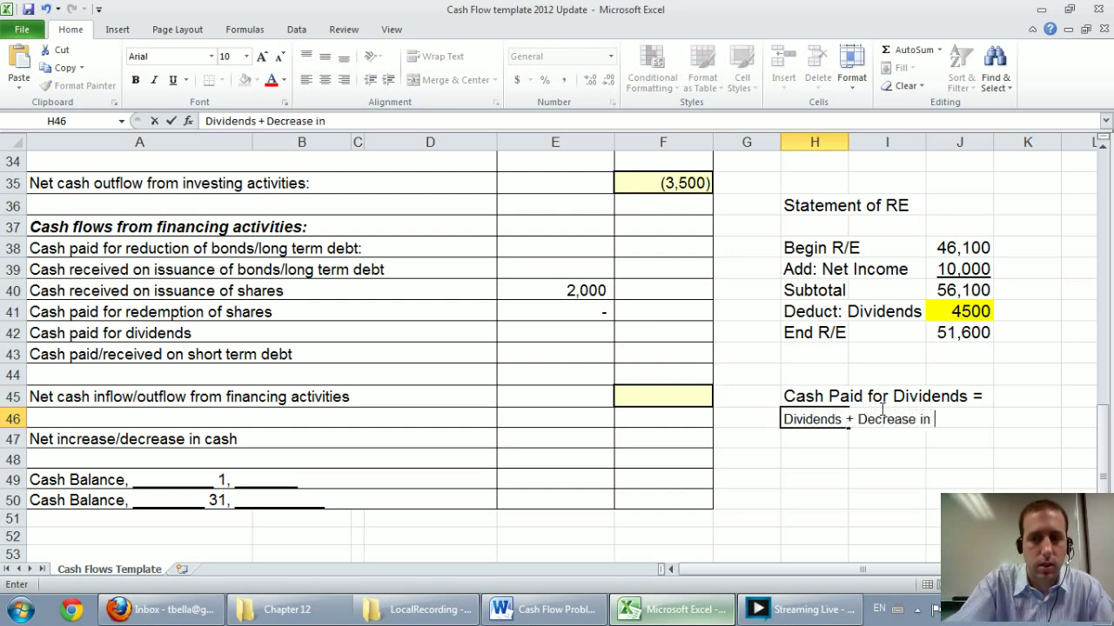
pyautogui.write('Divs Pay')
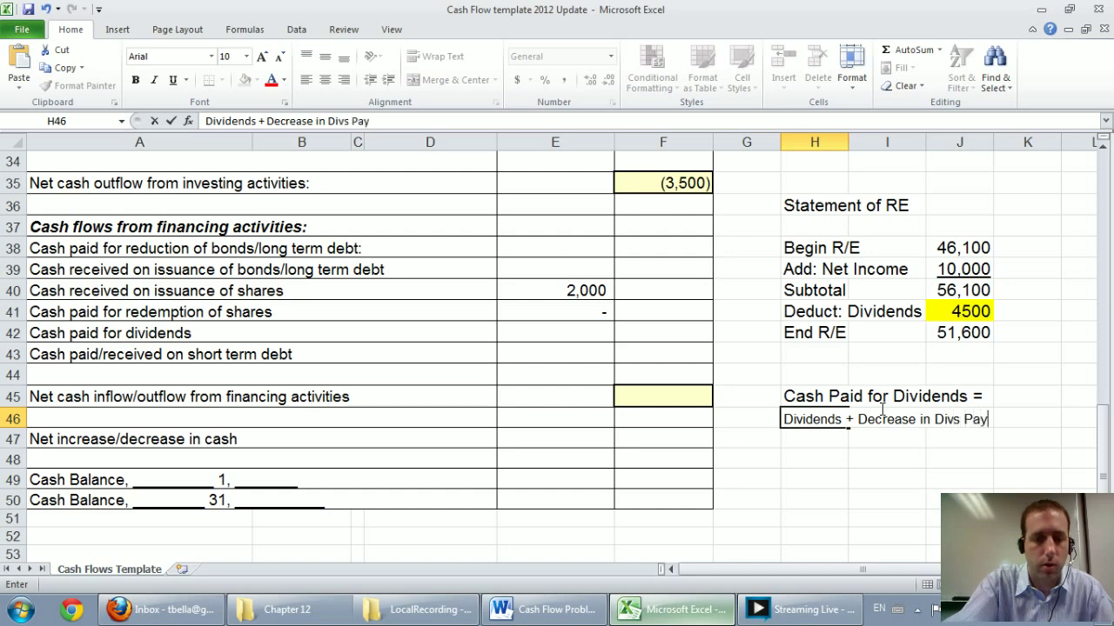
pyautogui.write('able')
pyautogui.press('Return')
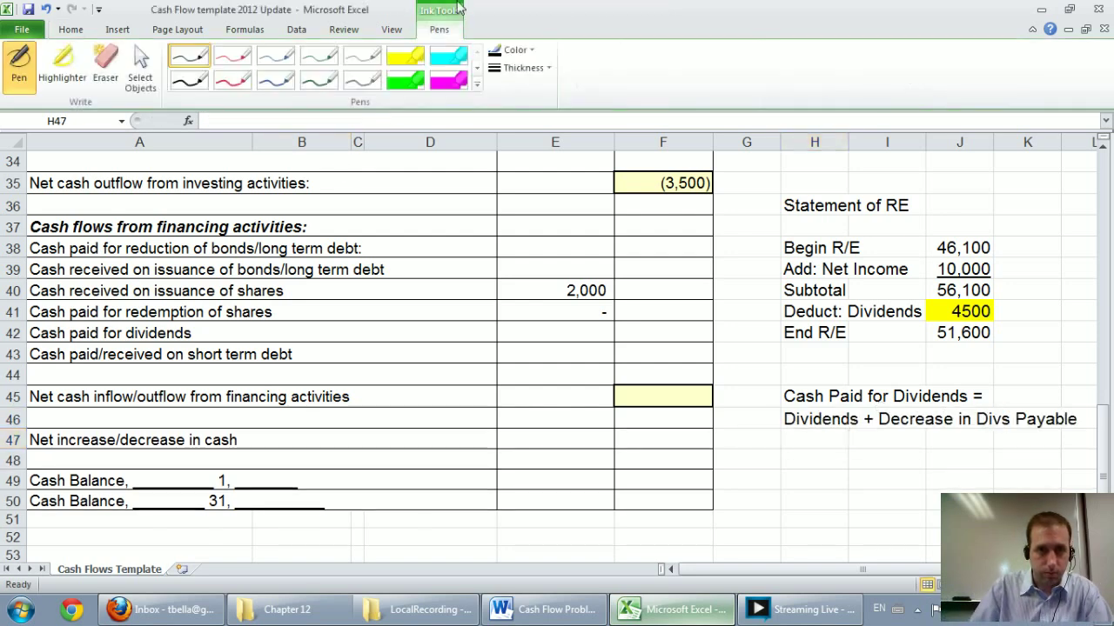
# Step: Ink 4500 + 1600 = 6100 in black pen under the dividends note
pyautogui.click(440, 29)
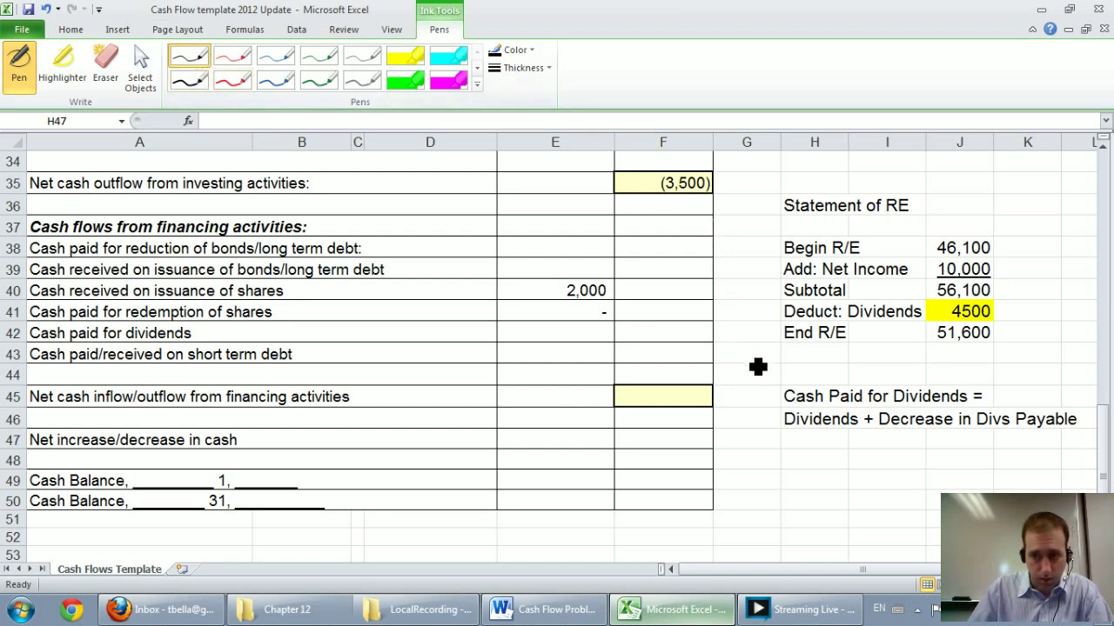
pyautogui.moveTo(814, 455); pyautogui.dragTo(858, 447)
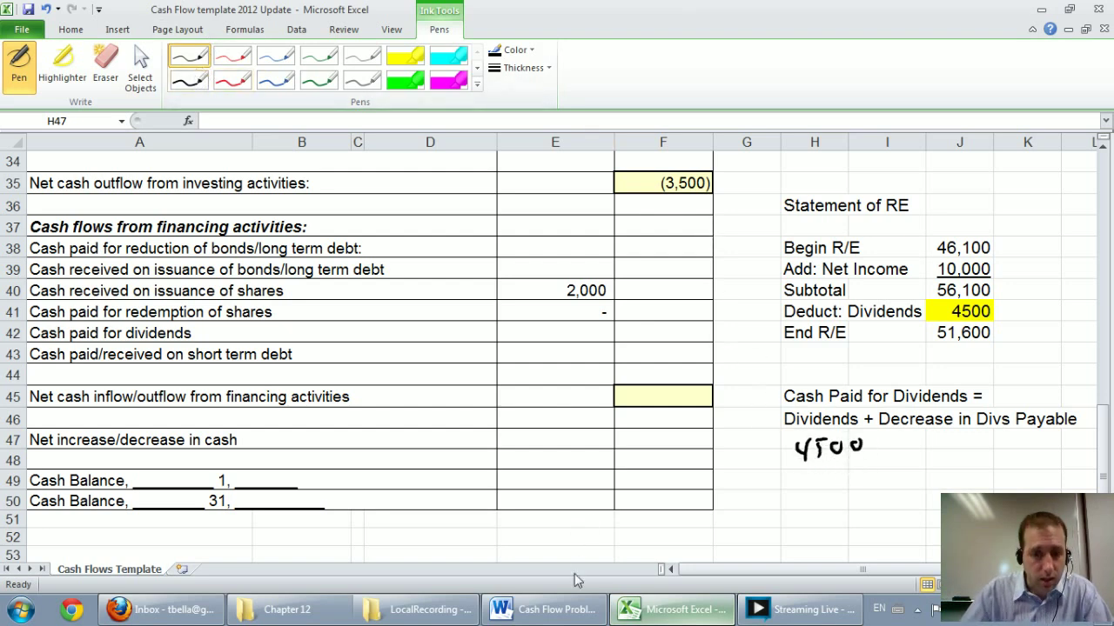
pyautogui.click(544, 611)
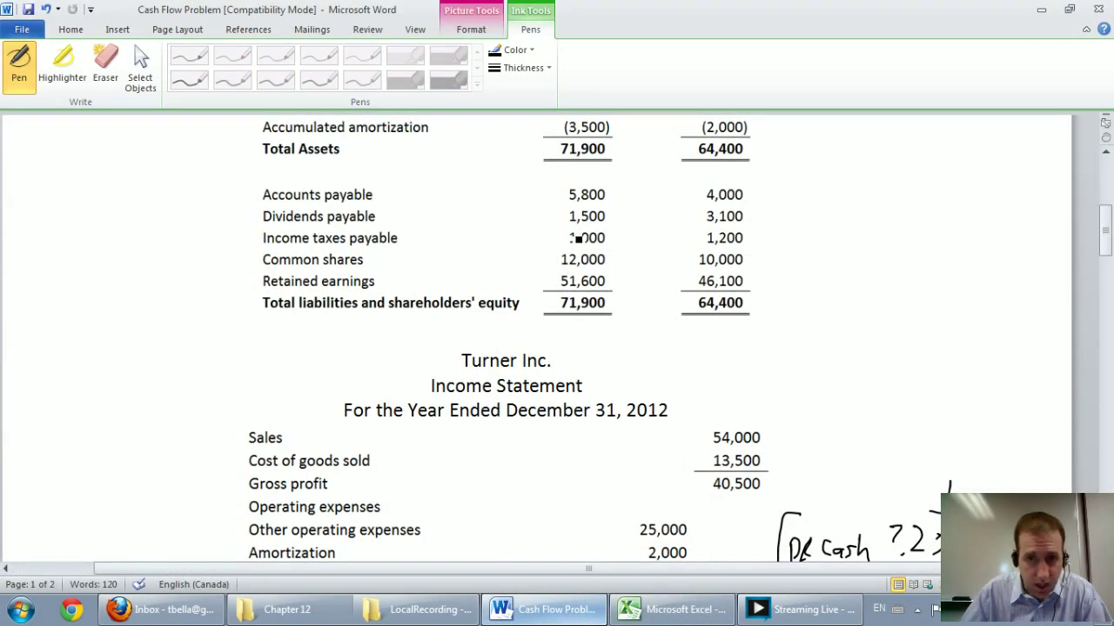
pyautogui.click(679, 612)
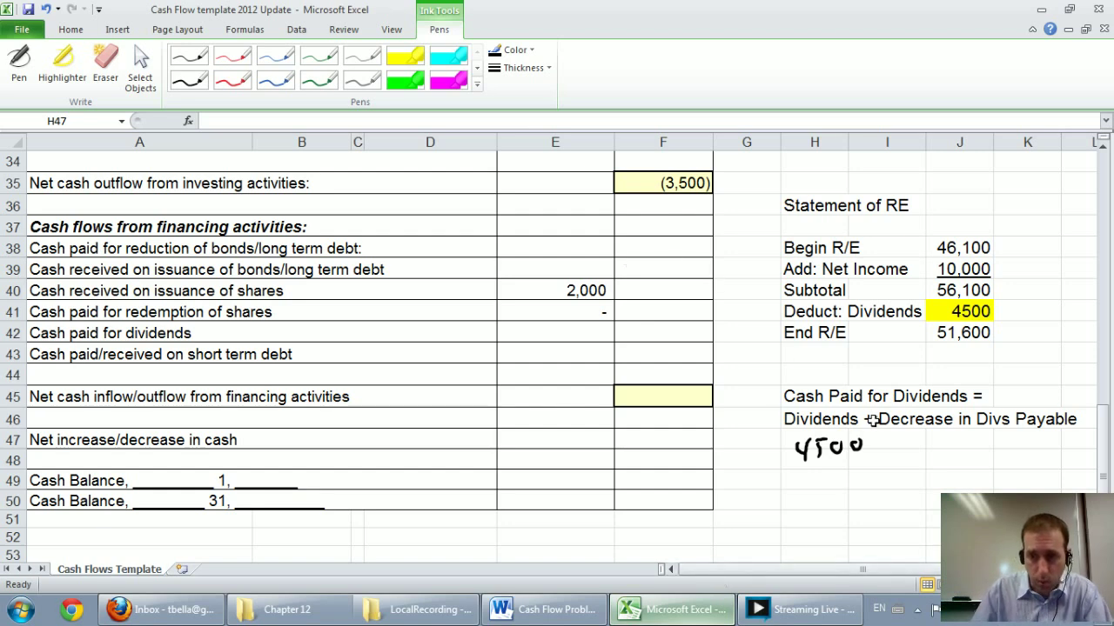
pyautogui.click(197, 60)
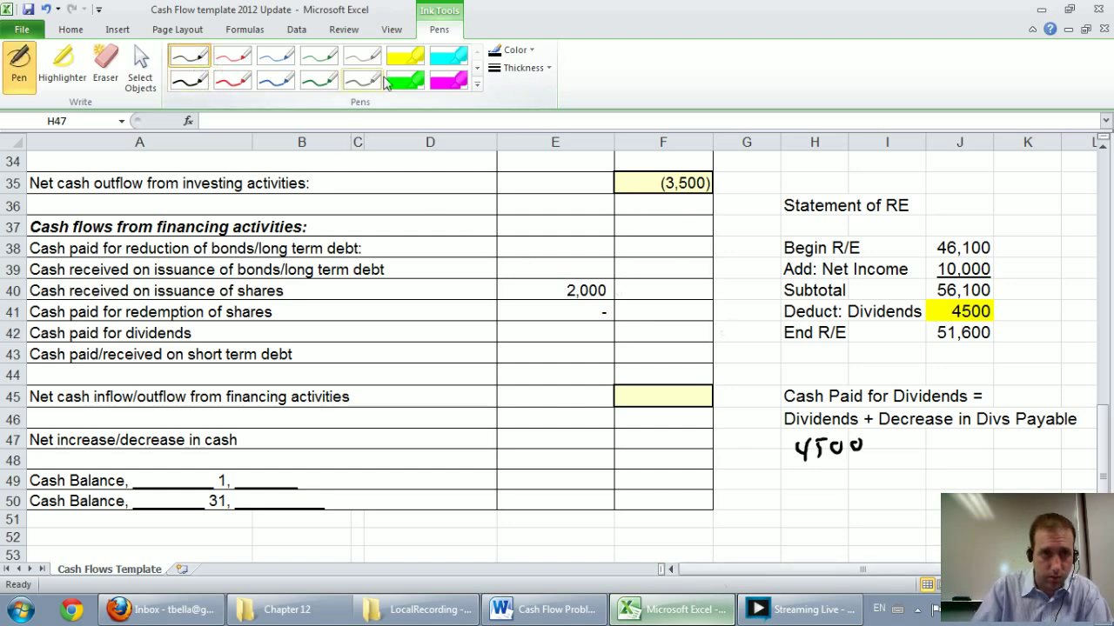
pyautogui.moveTo(884, 459)
pyautogui.mouseDown()
pyautogui.moveTo(912, 453)
pyautogui.moveTo(955, 467)
pyautogui.moveTo(950, 448)
pyautogui.moveTo(985, 450)
pyautogui.mouseUp()
pyautogui.moveTo(972, 456); pyautogui.dragTo(1030, 465)
pyautogui.moveTo(1044, 455)
pyautogui.mouseDown()
pyautogui.moveTo(1051, 470)
pyautogui.moveTo(1060, 452)
pyautogui.mouseUp()
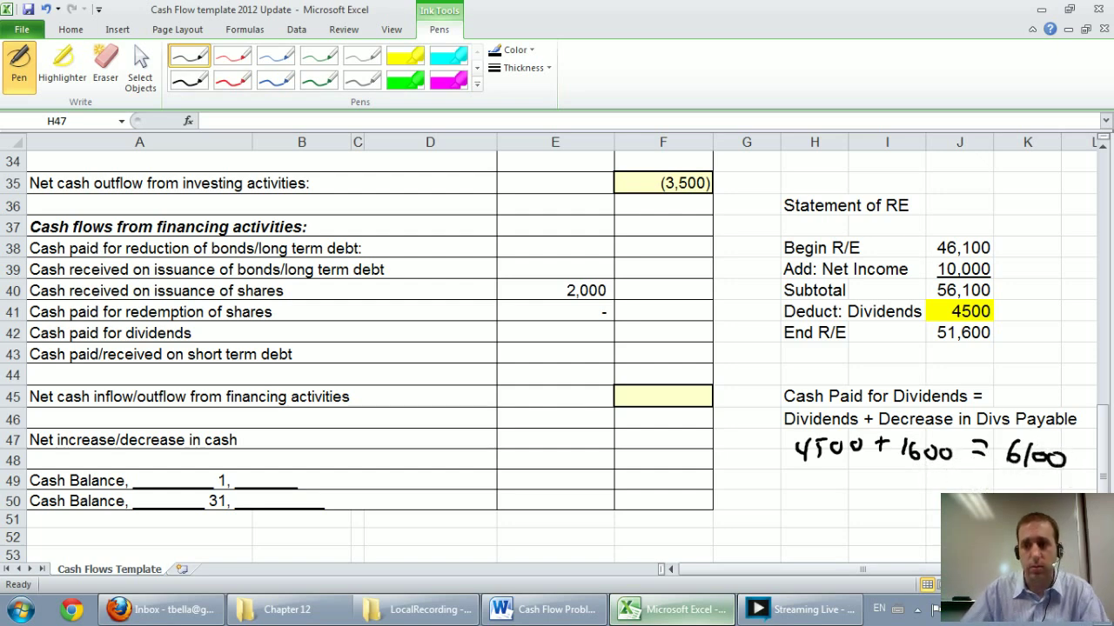
pyautogui.scroll(-2, 947, 466)
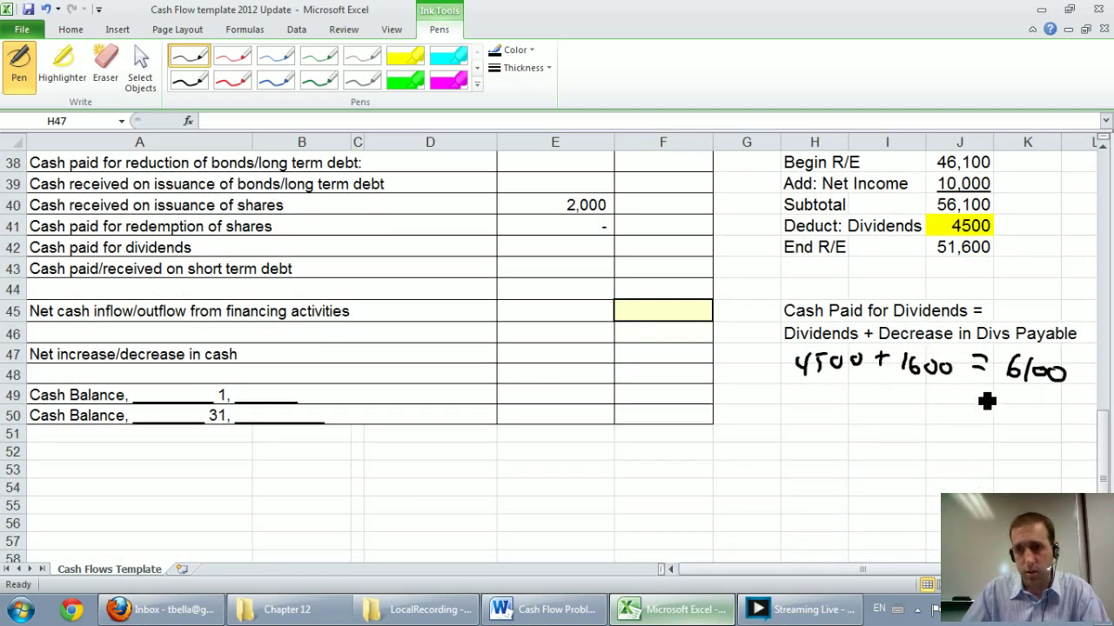
# Step: Enter dividends paid of -6100 in E42
pyautogui.press('Escape')
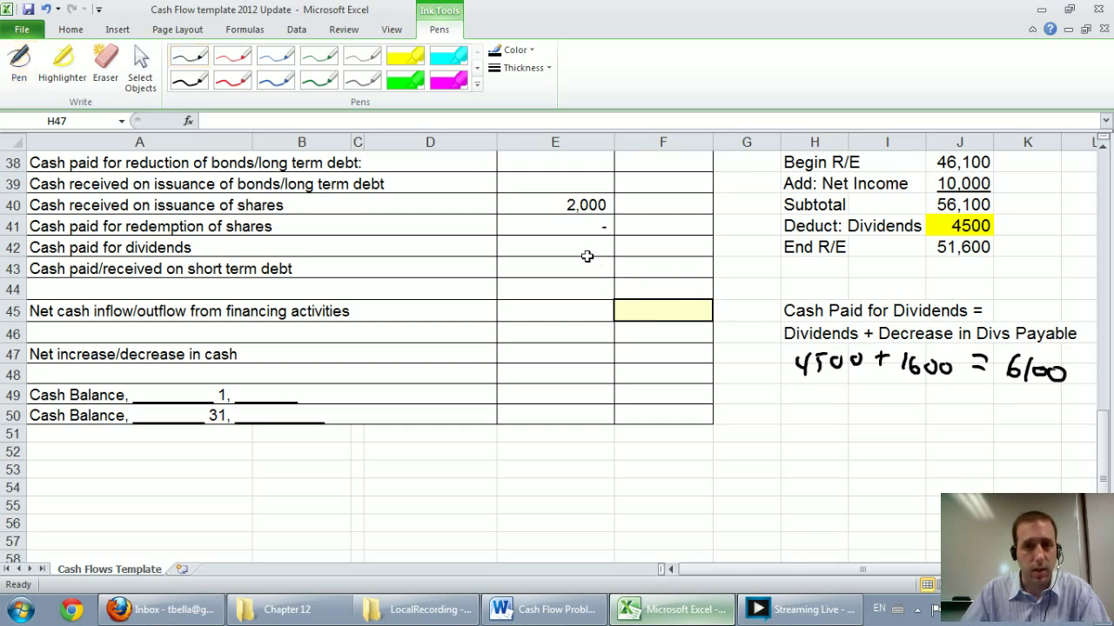
pyautogui.click(587, 256)
pyautogui.write('-6199')
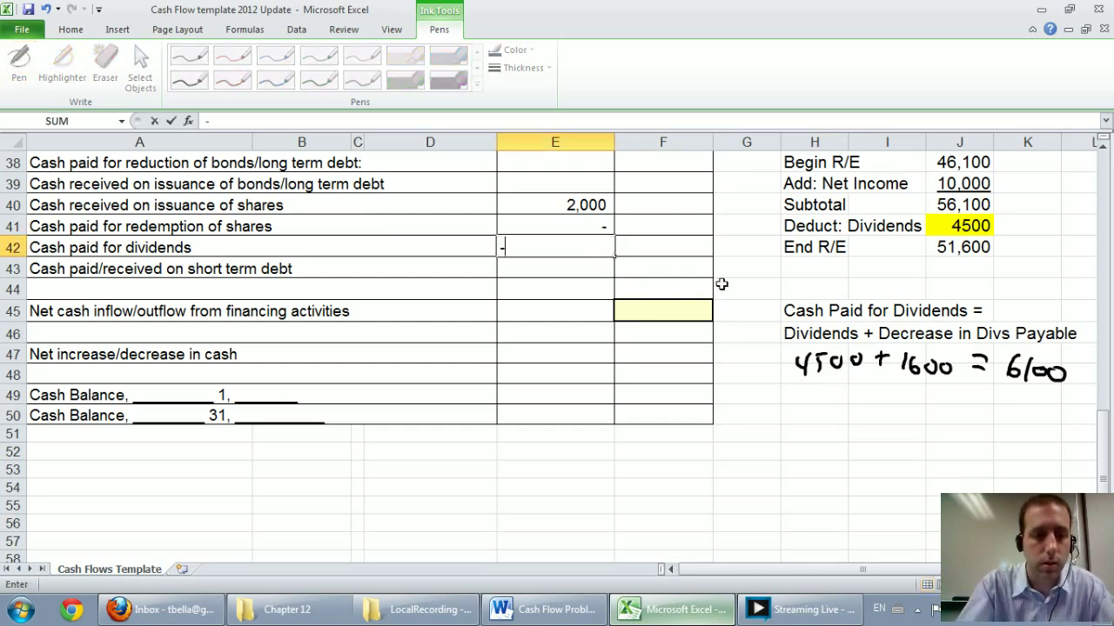
pyautogui.press('BackSpace')
pyautogui.press('BackSpace')
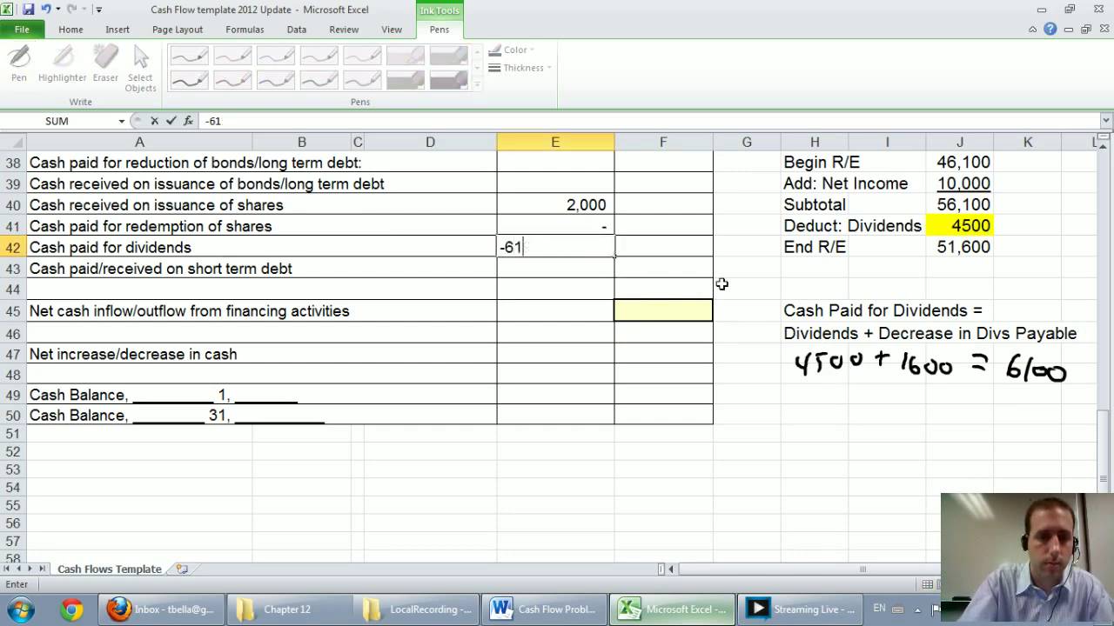
pyautogui.write('00')
pyautogui.press('Return')
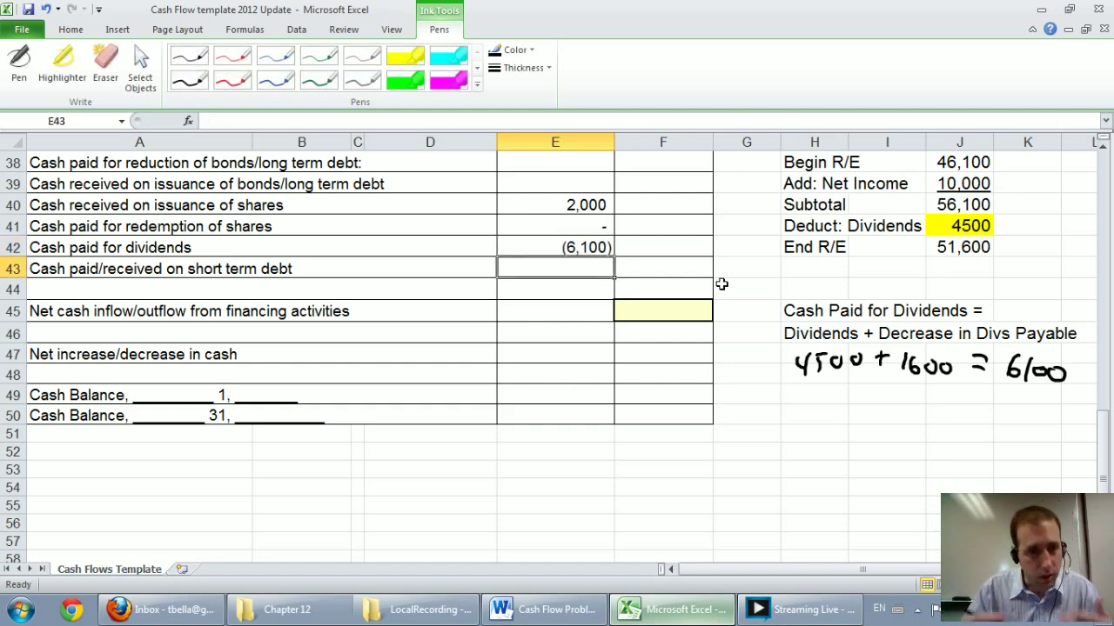
# Step: Total the financing section in F45 with =E40+E42, giving (4,100)
pyautogui.press('Right')
pyautogui.press('Down')
pyautogui.press('Down')
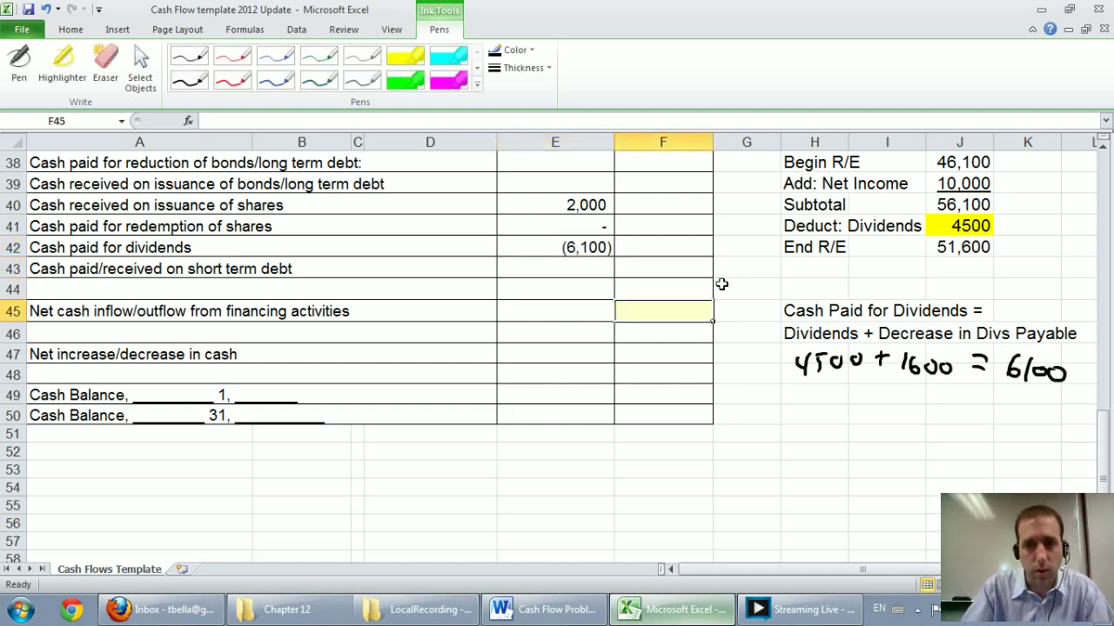
pyautogui.write('=')
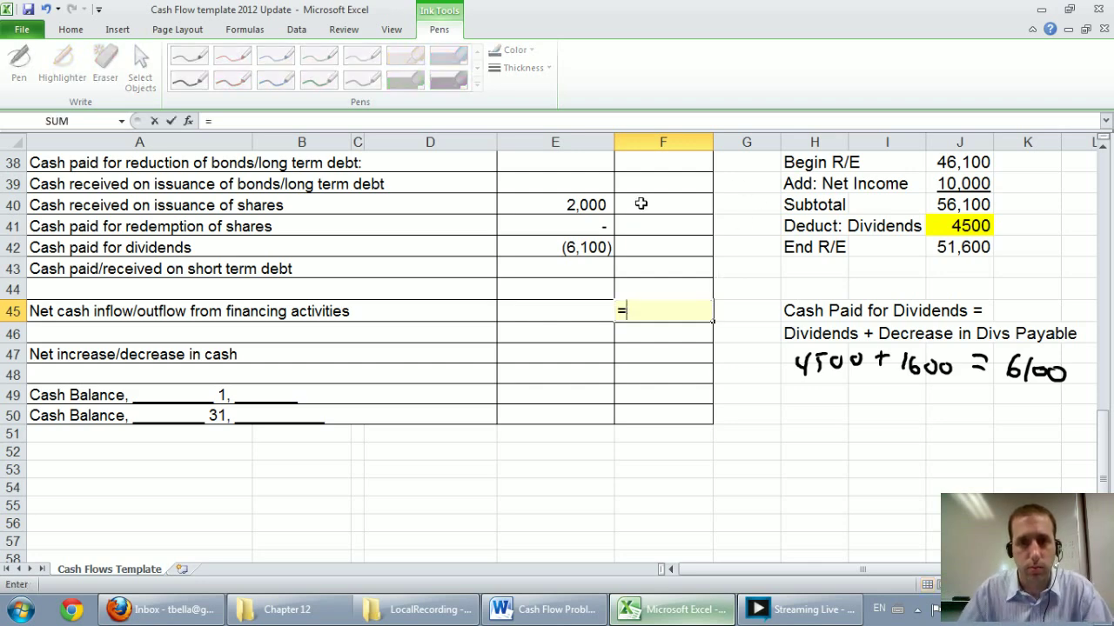
pyautogui.click(576, 202)
pyautogui.write('+')
pyautogui.click(587, 247)
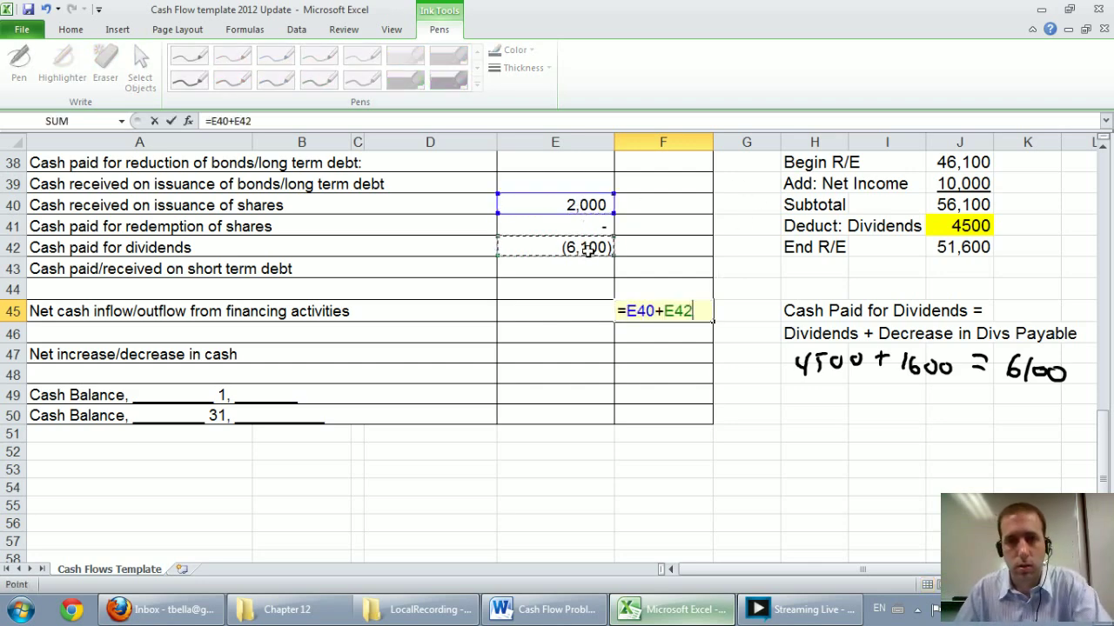
pyautogui.press('Return')
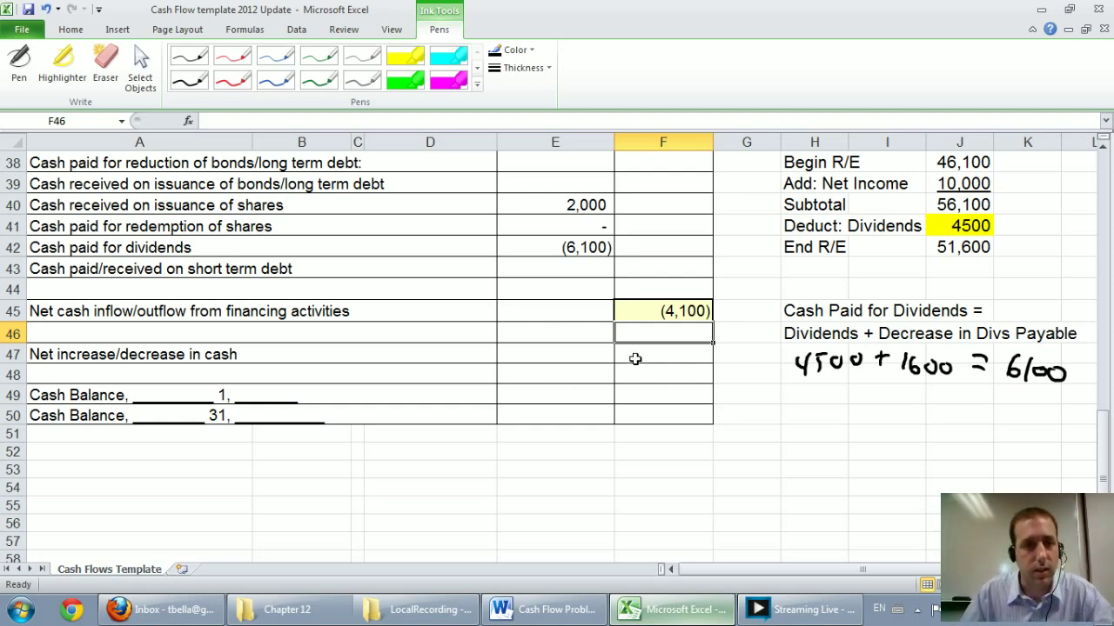
# Step: Remove 'inflow/' from the A45 label so it reads net cash outflow
pyautogui.scroll(1, 635, 359)
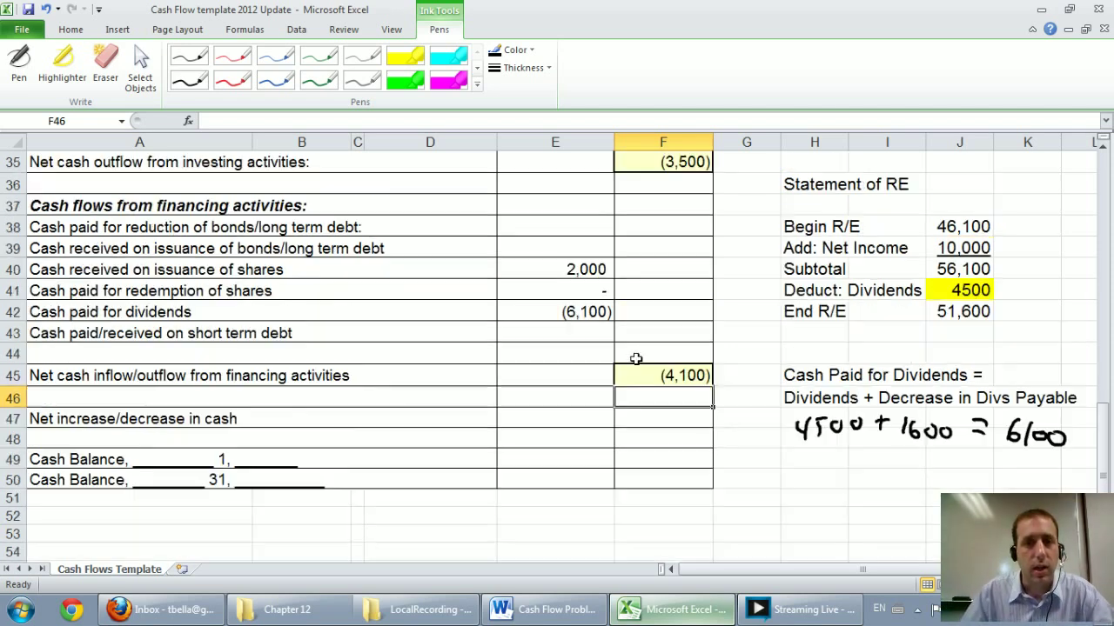
pyautogui.click(199, 372)
pyautogui.click(265, 121)
pyautogui.doubleClick(264, 121)
pyautogui.click(264, 121)
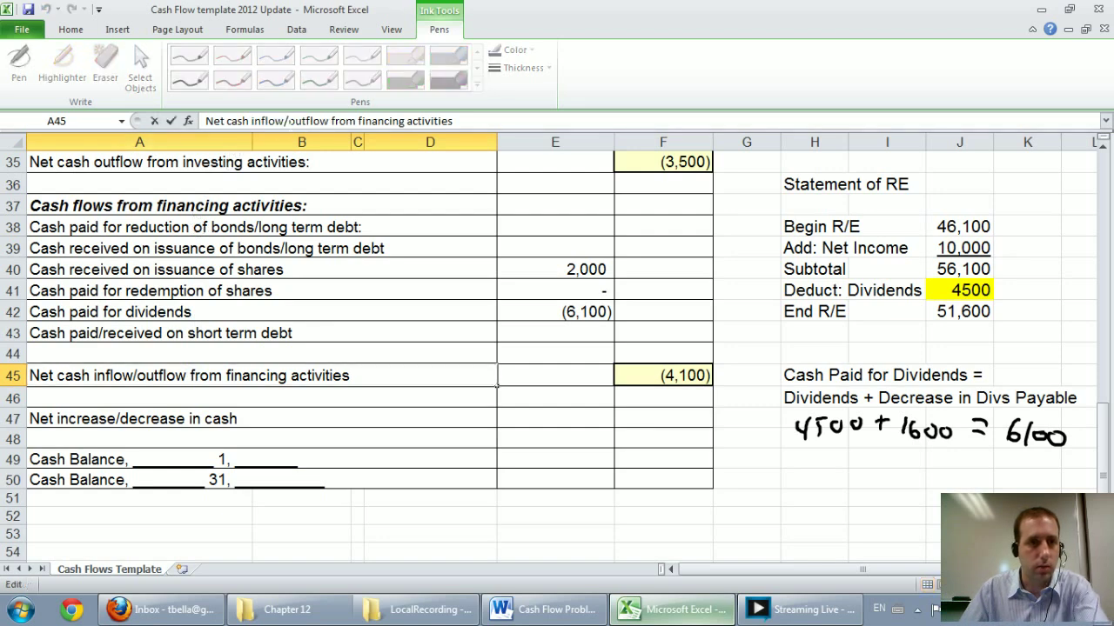
pyautogui.doubleClick(289, 121)
pyautogui.click(290, 121)
pyautogui.moveTo(261, 121); pyautogui.dragTo(289, 121)
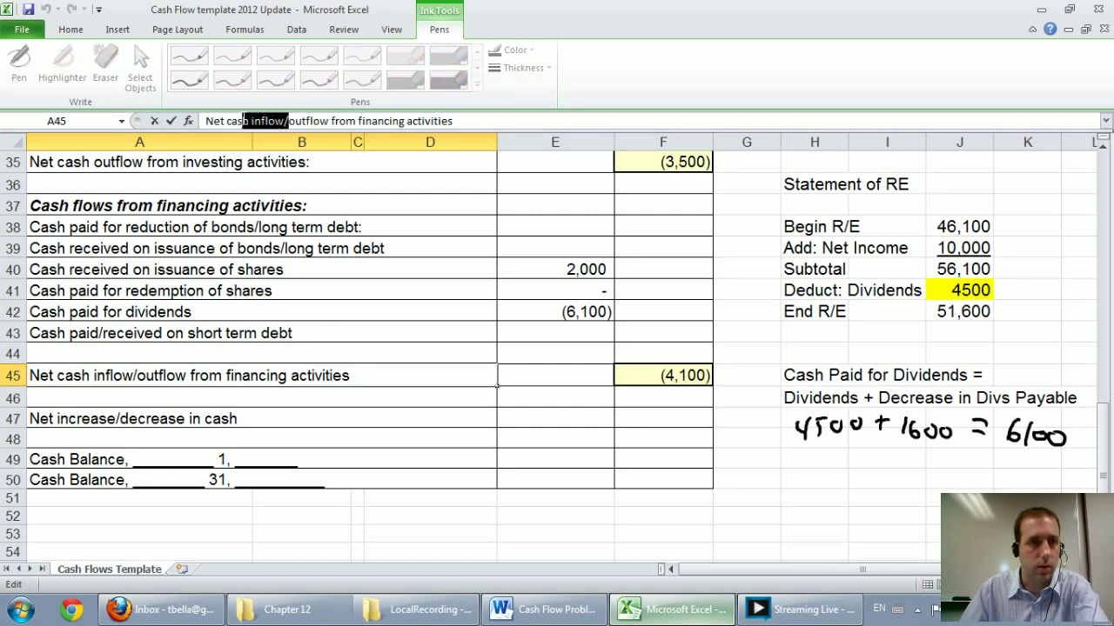
pyautogui.press('BackSpace')
pyautogui.click(379, 249)
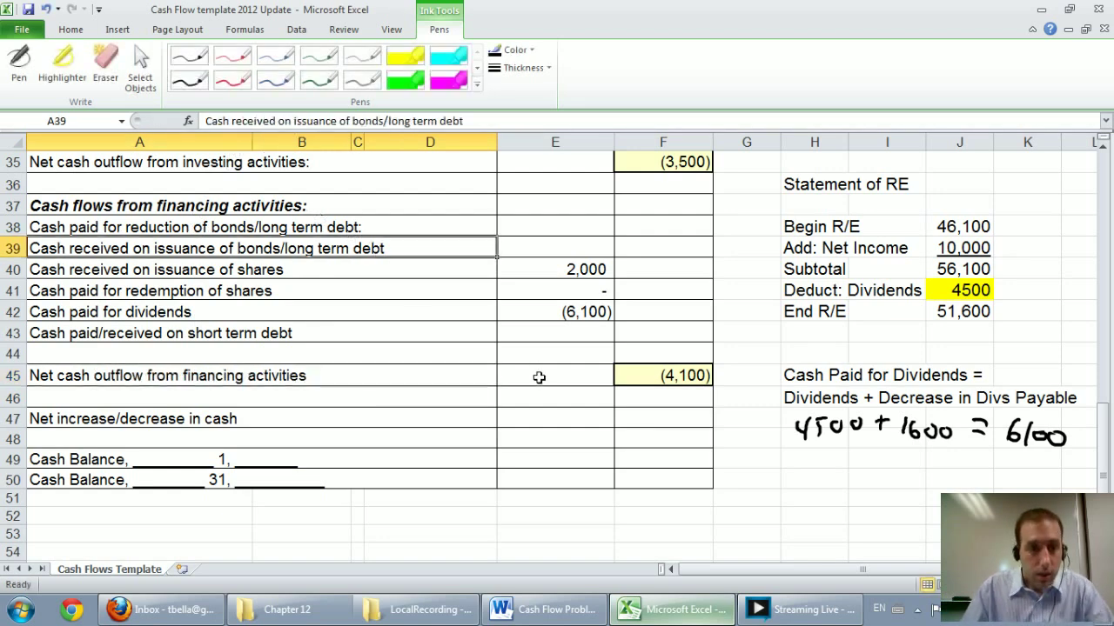
pyautogui.click(649, 391)
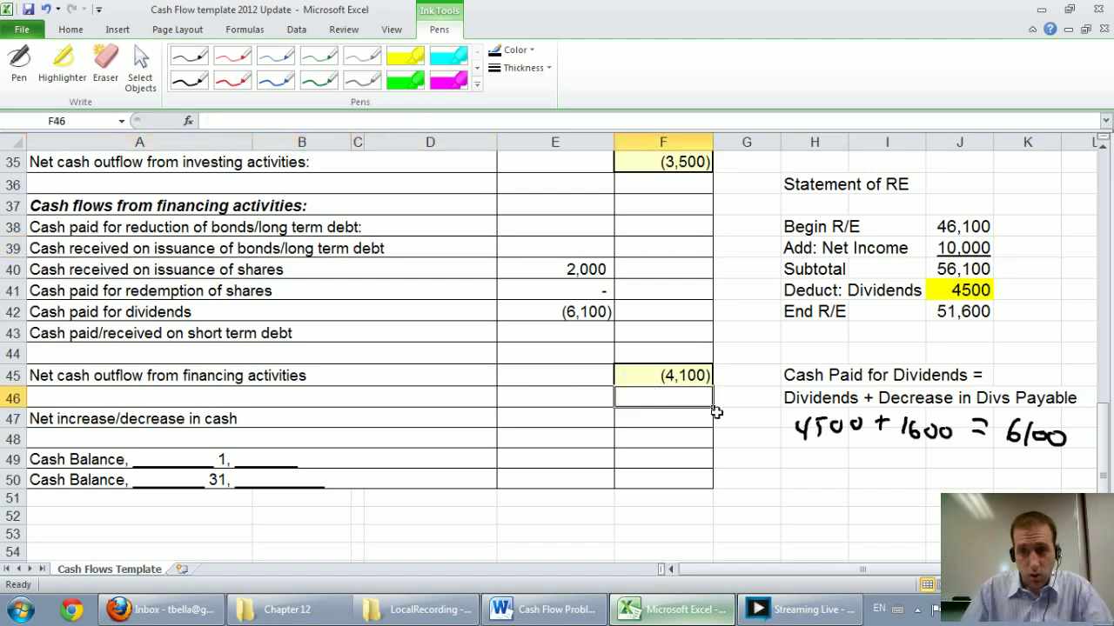
# Step: Review the statement, checking the operating activities total of 16,200
pyautogui.scroll(2, 557, 348)
pyautogui.scroll(-3, 557, 348)
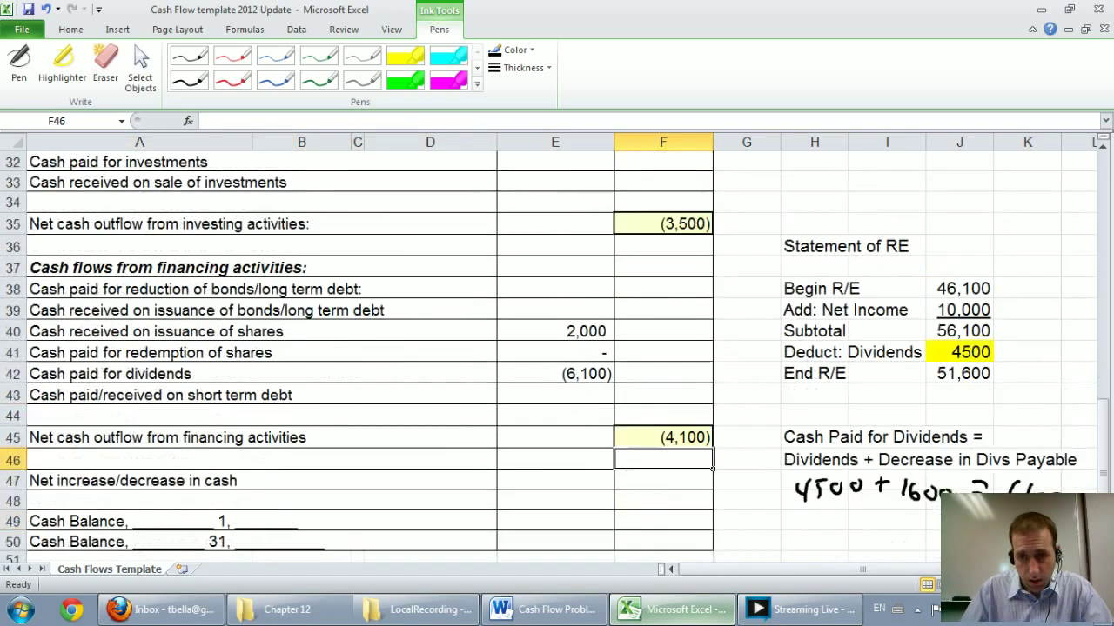
pyautogui.scroll(3, 557, 348)
pyautogui.scroll(-1, 557, 348)
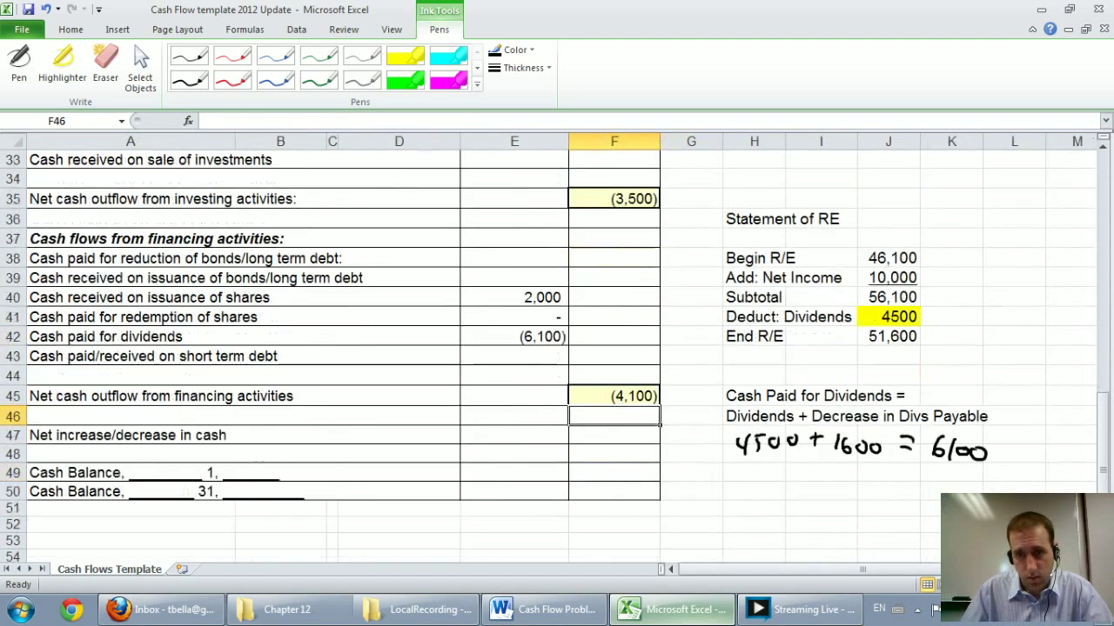
pyautogui.scroll(2, 557, 348)
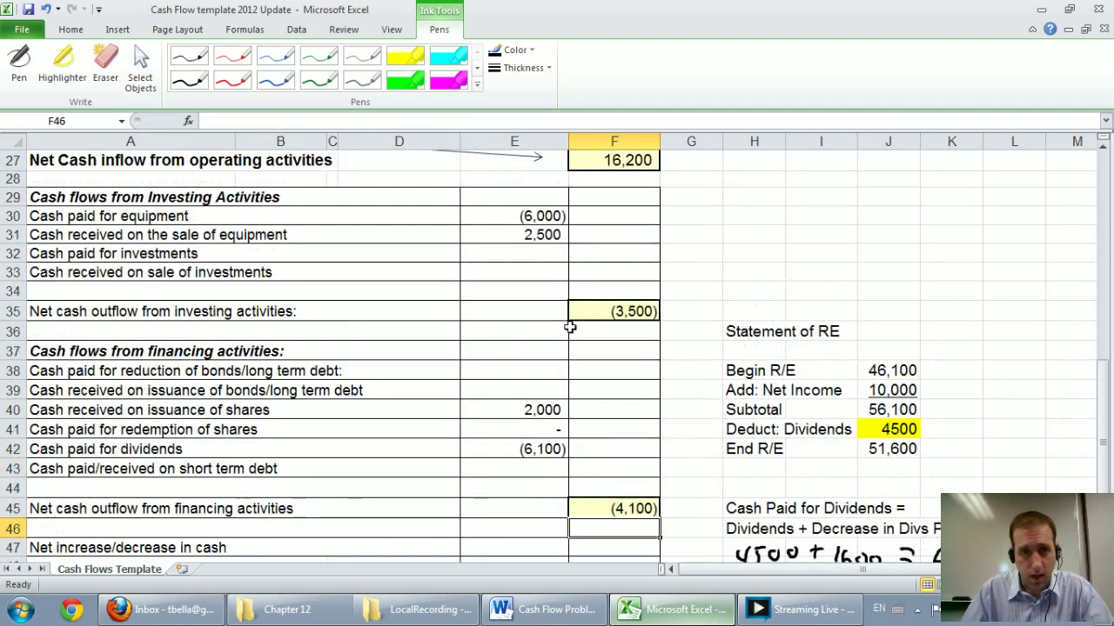
pyautogui.click(613, 164)
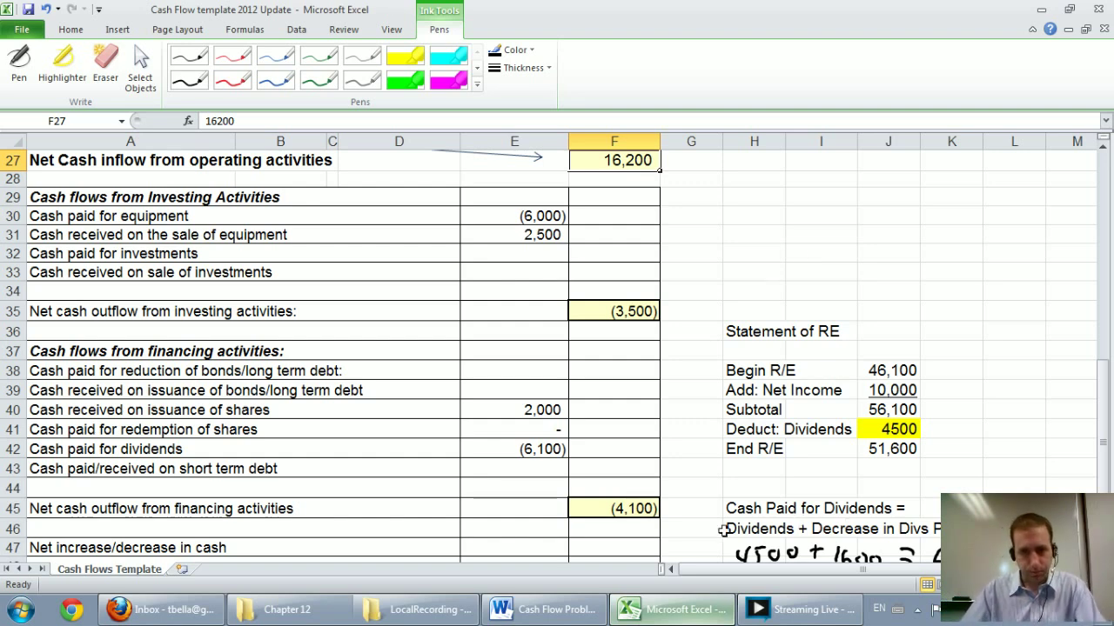
# Step: Enter =F27+F35+F45 in F47 to get the net change in cash of 8,600
pyautogui.click(648, 548)
pyautogui.write('=')
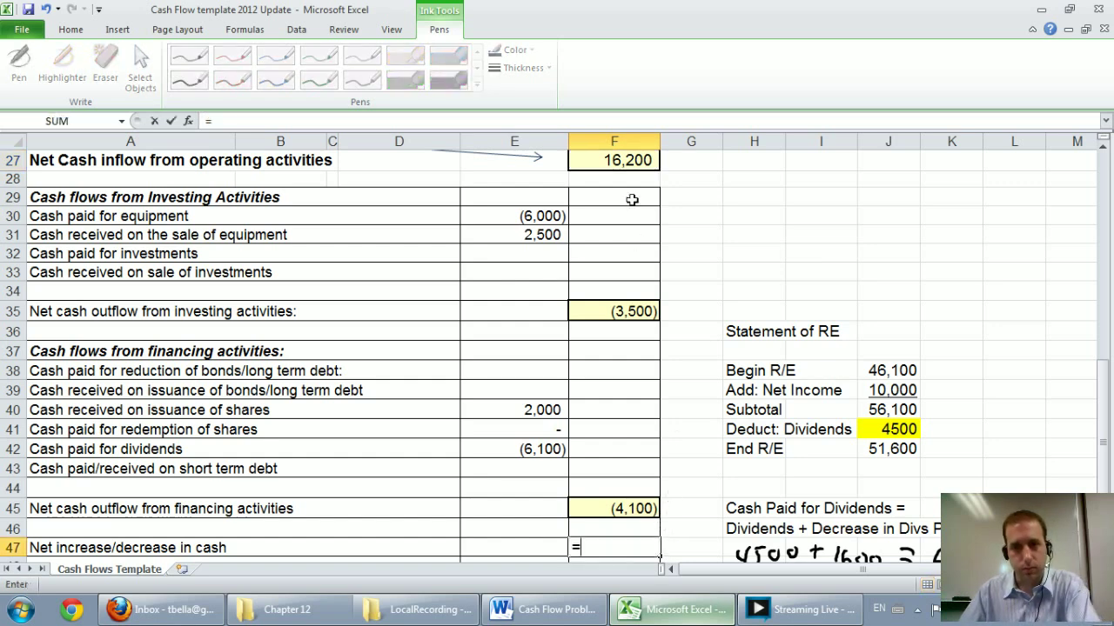
pyautogui.click(627, 165)
pyautogui.write('+')
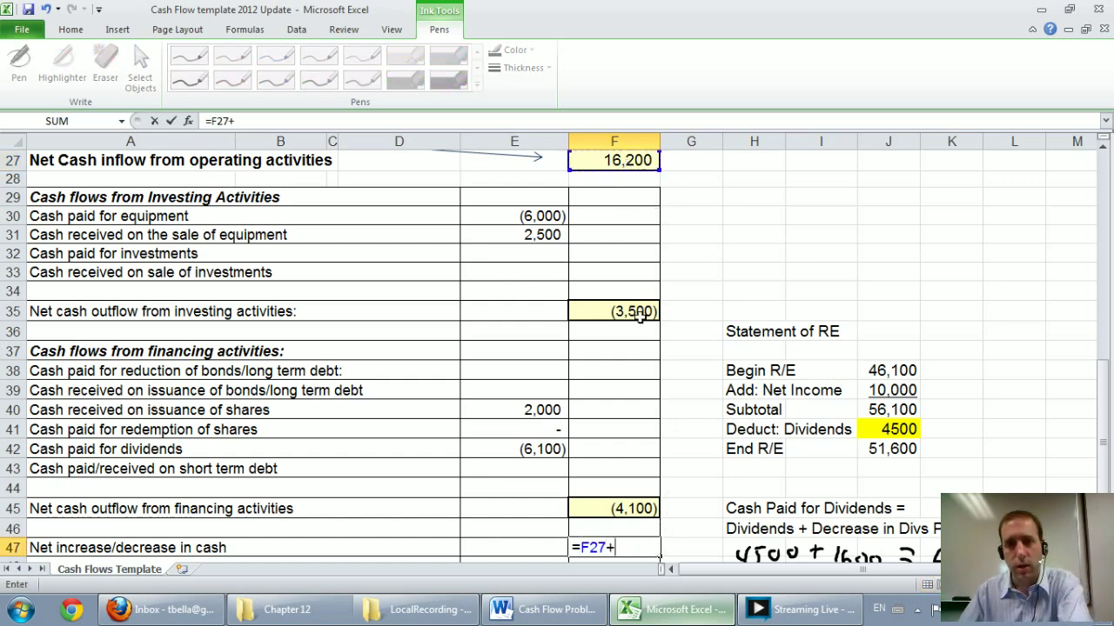
pyautogui.click(641, 311)
pyautogui.write('+')
pyautogui.click(641, 507)
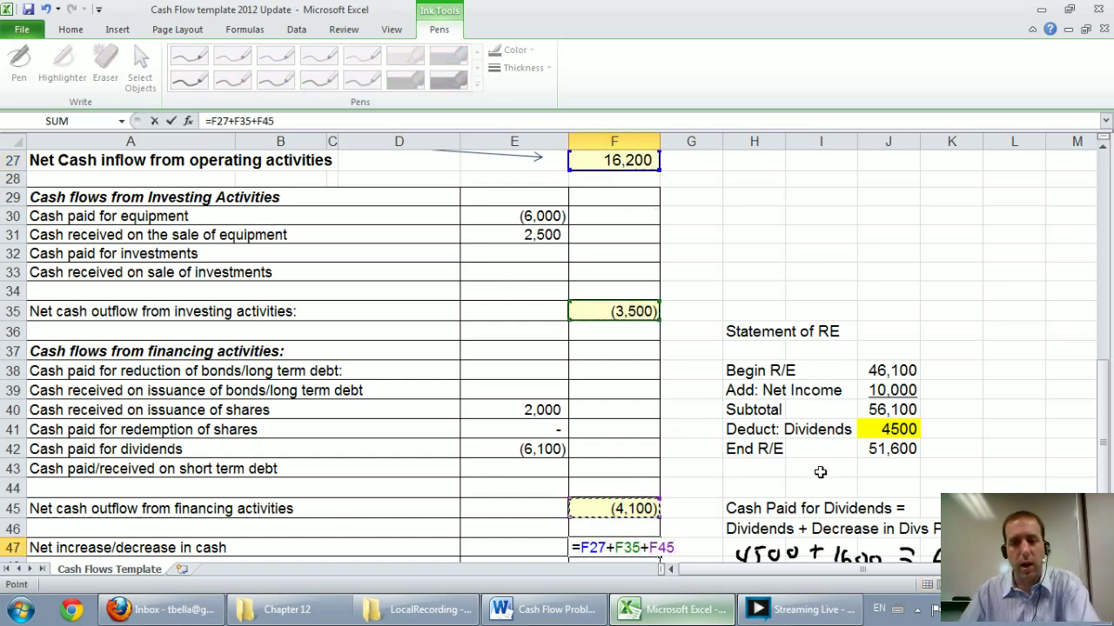
pyautogui.press('Return')
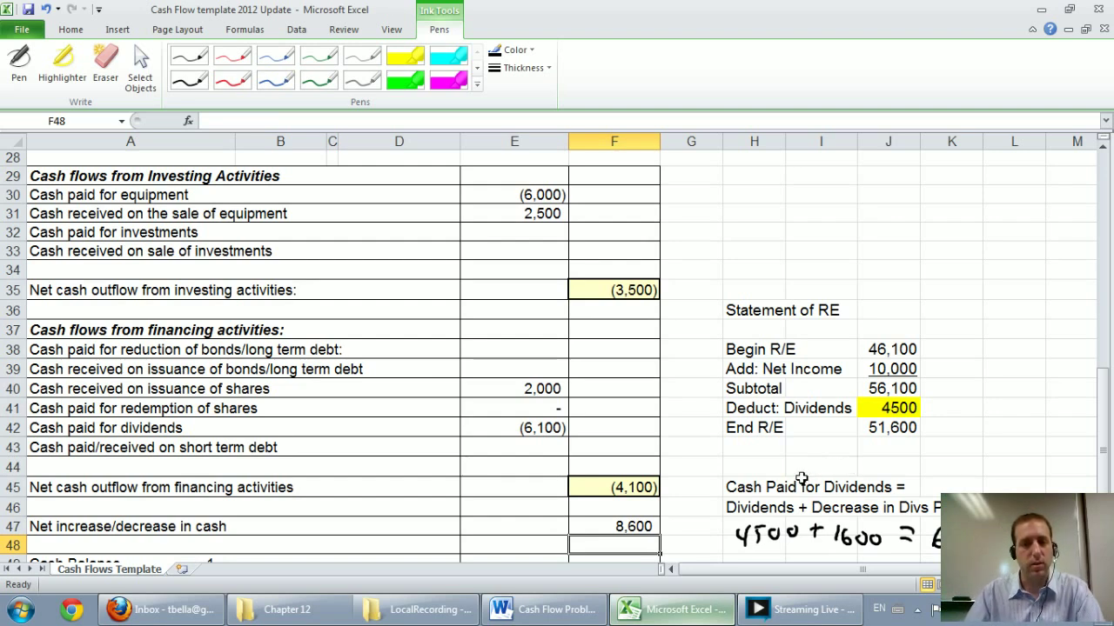
# Step: Delete '/decrease' from the A47 label so it reads 'Net increase in cash'
pyautogui.click(235, 523)
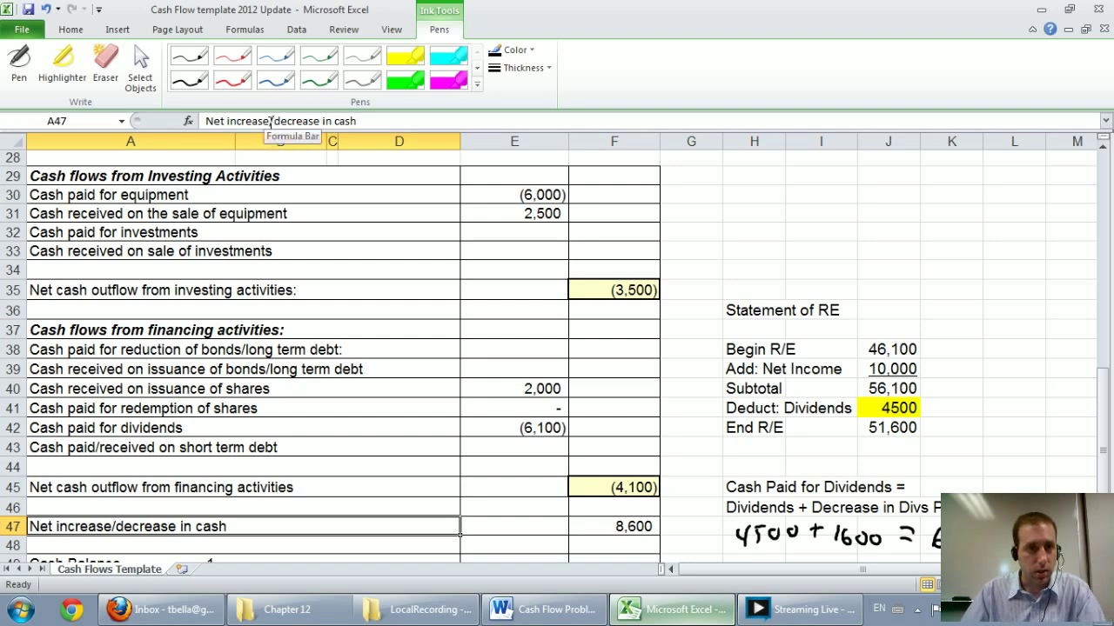
pyautogui.moveTo(270, 120); pyautogui.dragTo(297, 122)
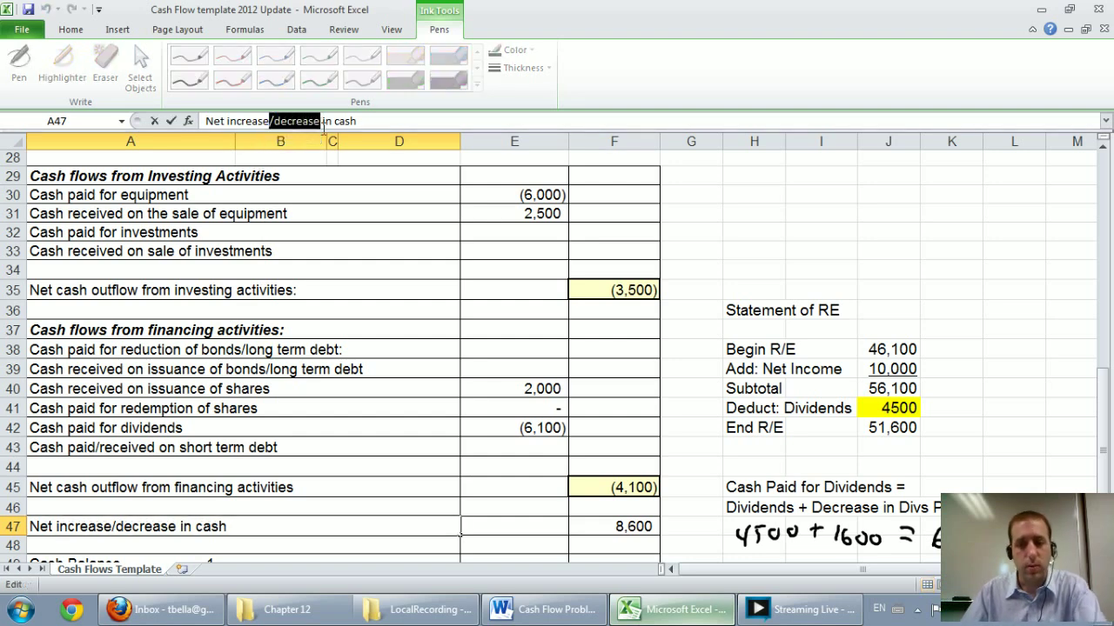
pyautogui.press('Delete')
pyautogui.press('Return')
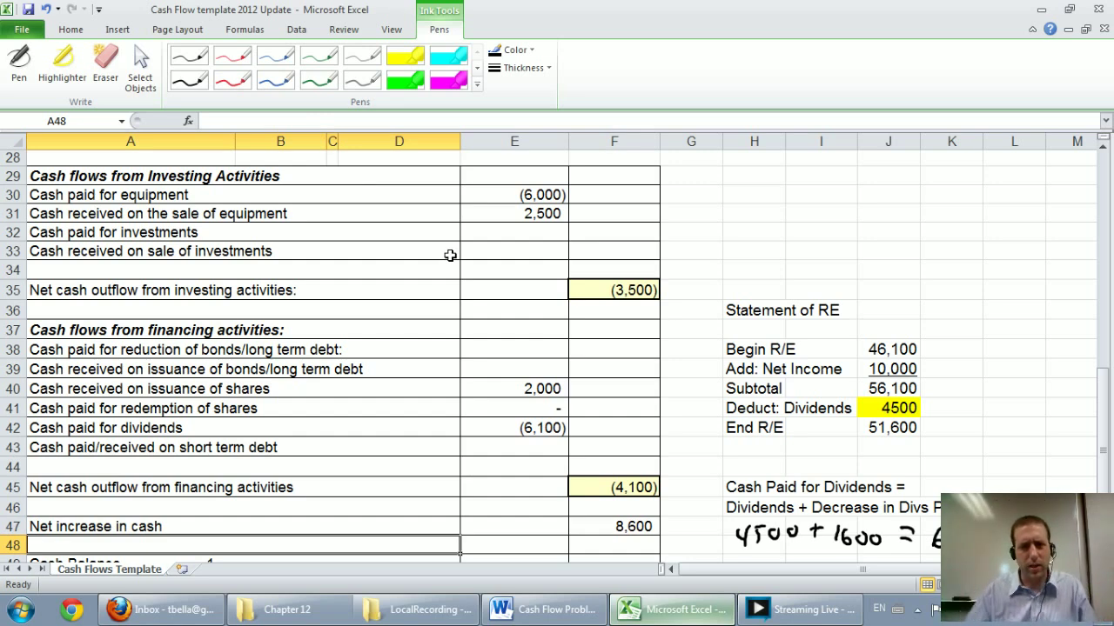
pyautogui.scroll(1, 539, 261)
pyautogui.scroll(-1, 619, 303)
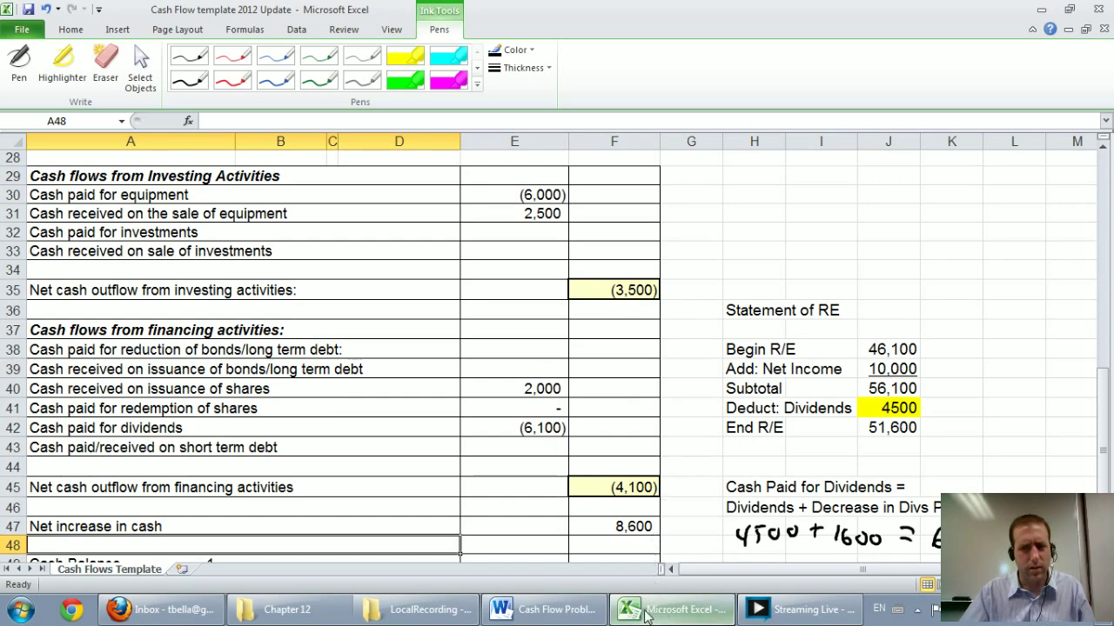
pyautogui.click(546, 609)
# Step: Ink an arrow from 2011 cash 36,800 to 2012 cash 45,400 in Word, noting the increase
pyautogui.scroll(5, 640, 429)
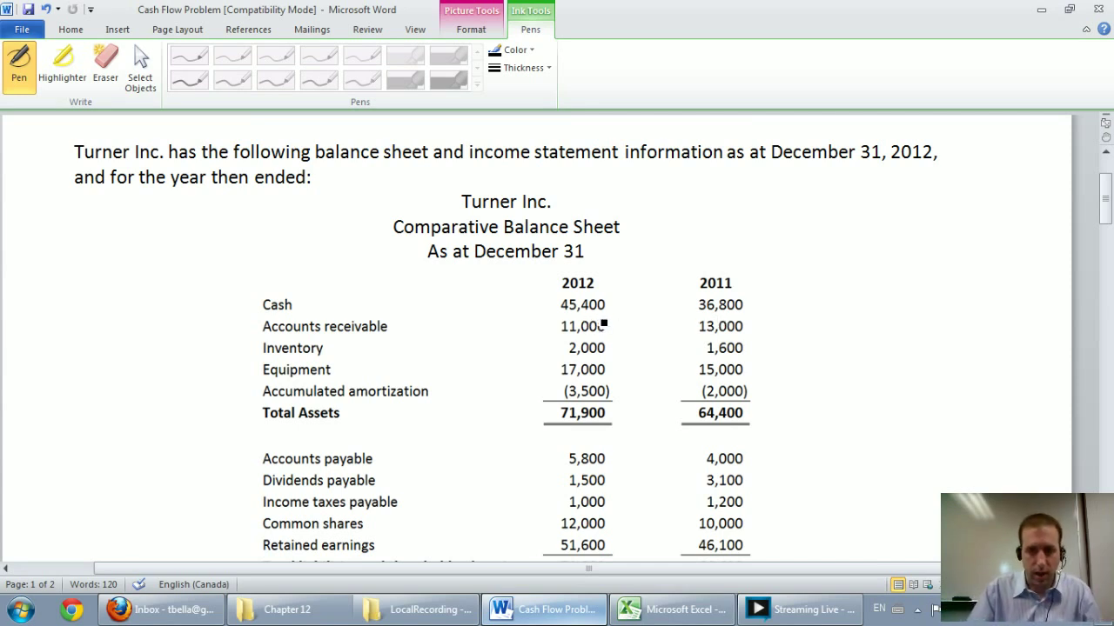
pyautogui.moveTo(689, 303); pyautogui.dragTo(642, 312)
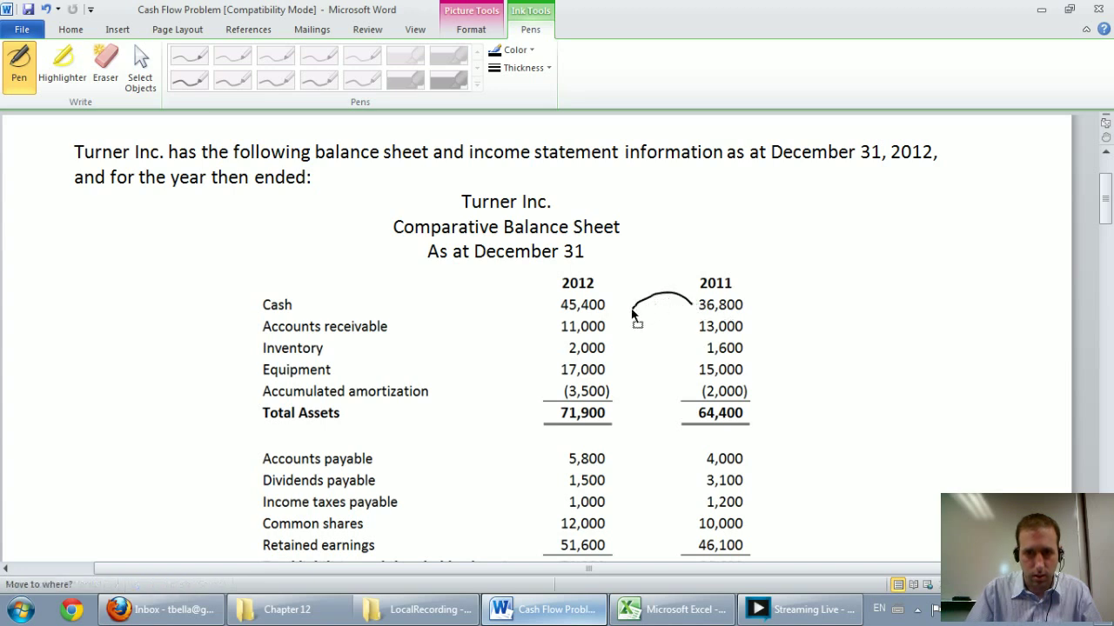
pyautogui.moveTo(648, 262); pyautogui.dragTo(705, 264)
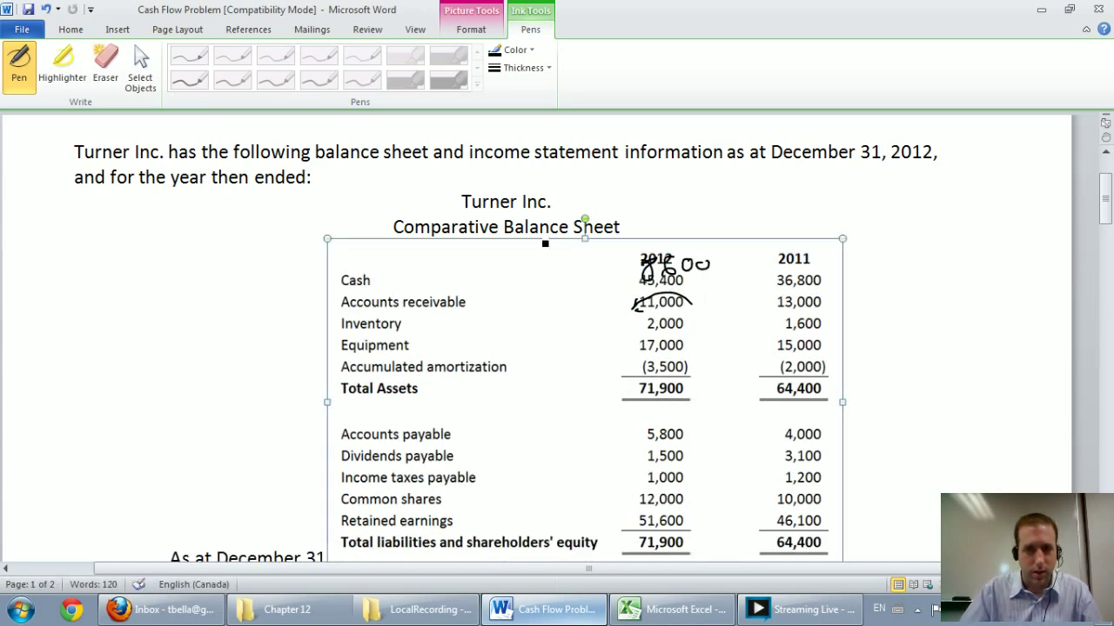
pyautogui.press('Escape')
pyautogui.moveTo(557, 268); pyautogui.dragTo(553, 272)
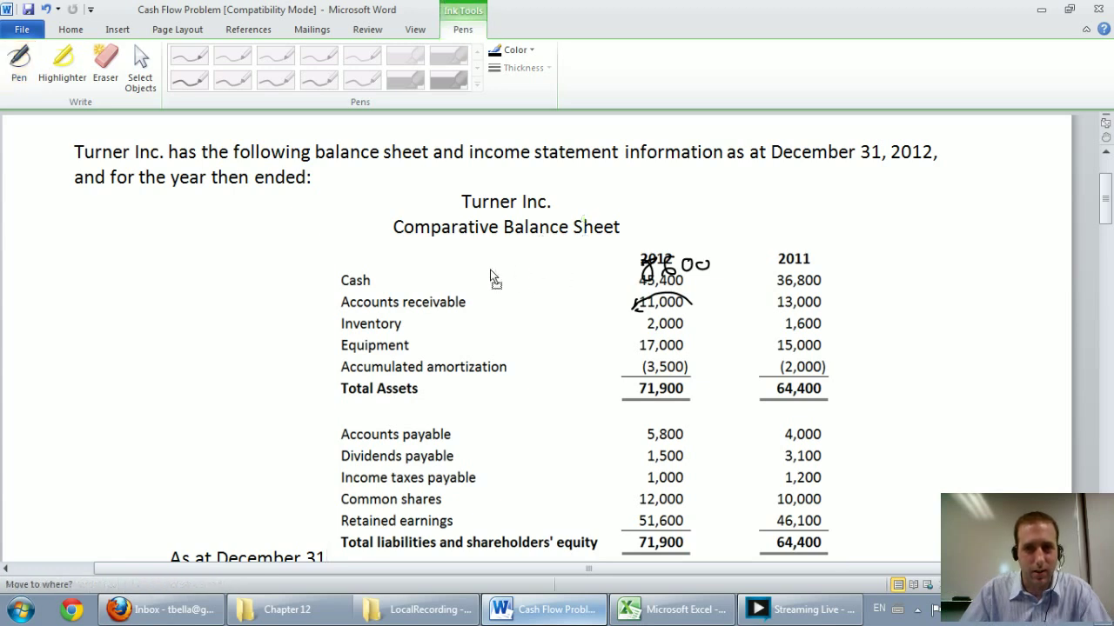
pyautogui.click(522, 273)
pyautogui.hotkey('ctrl', 'z')
pyautogui.hotkey('ctrl', 'z')
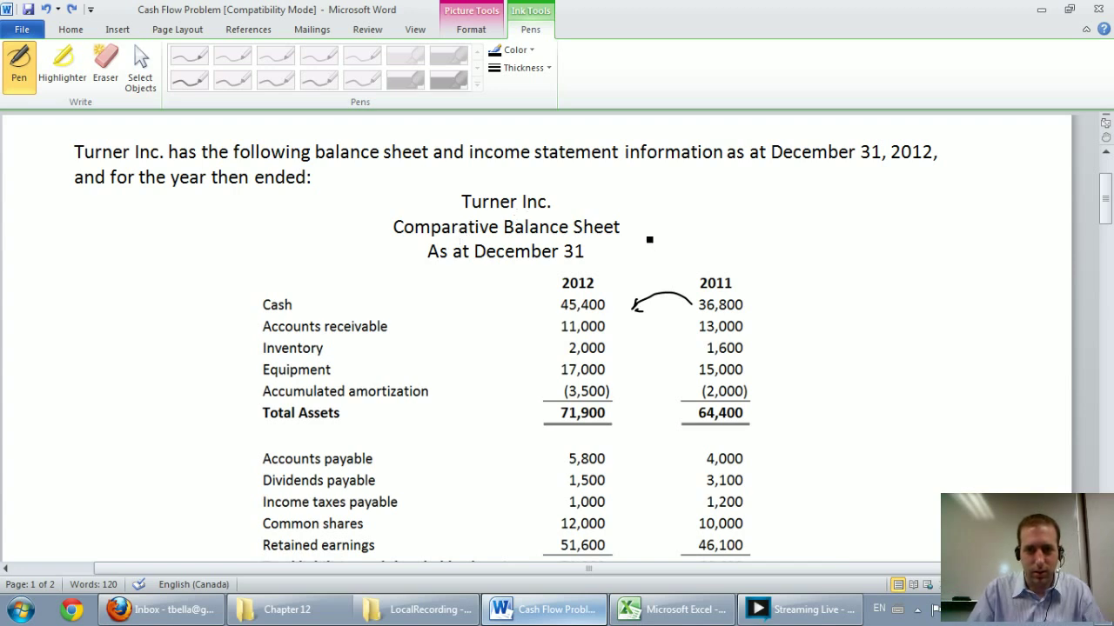
pyautogui.moveTo(649, 239)
pyautogui.mouseDown()
pyautogui.moveTo(670, 235)
pyautogui.moveTo(667, 278)
pyautogui.moveTo(674, 271)
pyautogui.mouseUp()
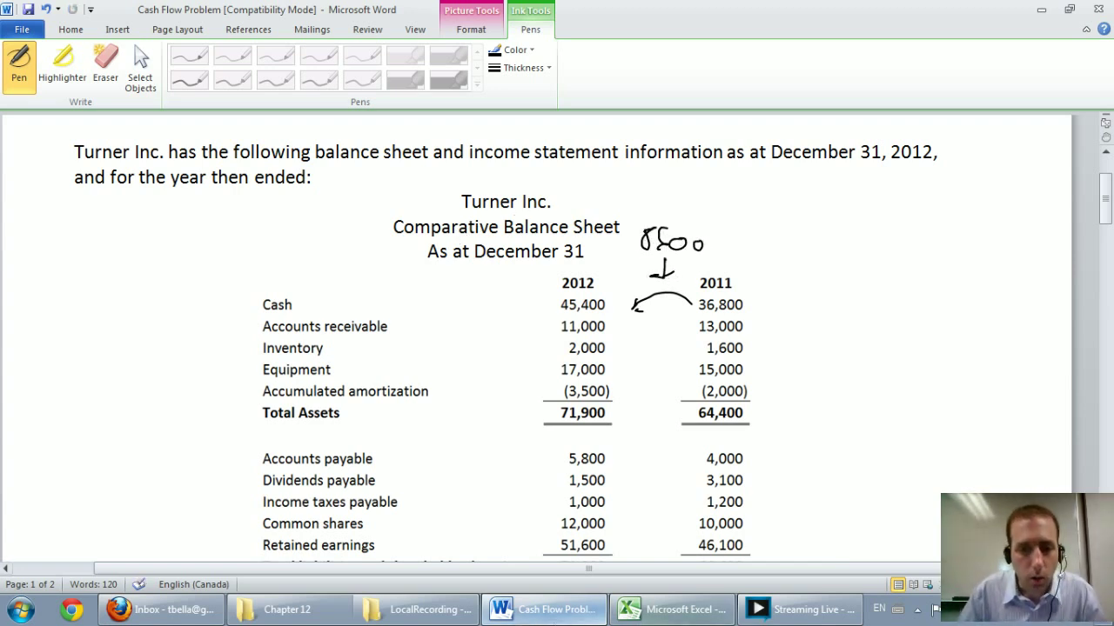
pyautogui.click(670, 609)
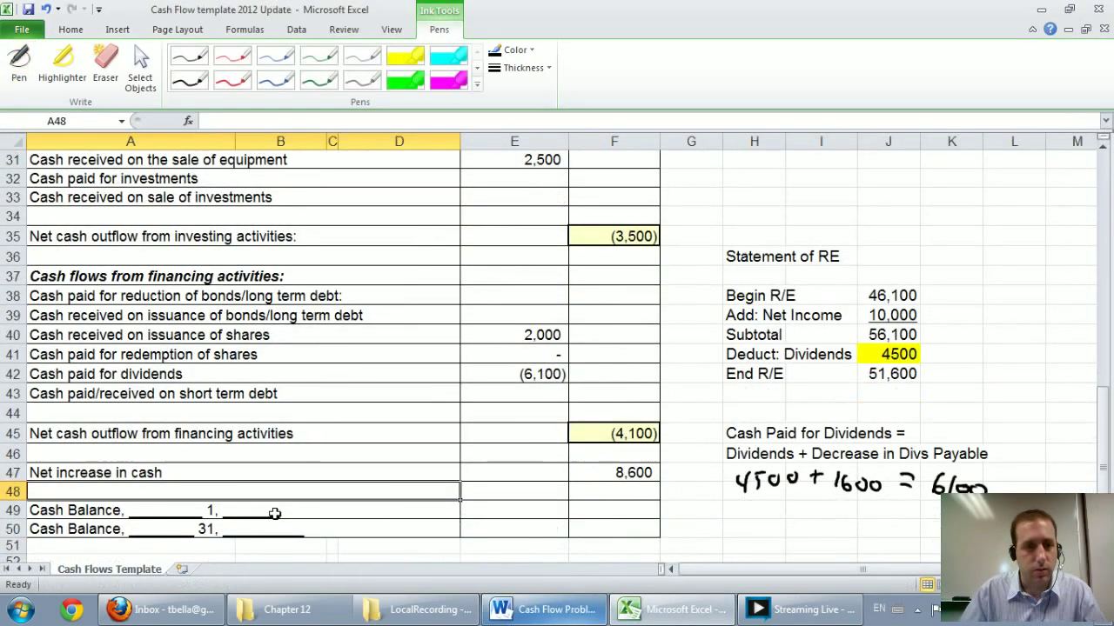
# Step: Complete the A49 label so it reads 'Cash Balance, Jan 1, 2012'
pyautogui.click(174, 510)
pyautogui.doubleClick(308, 121)
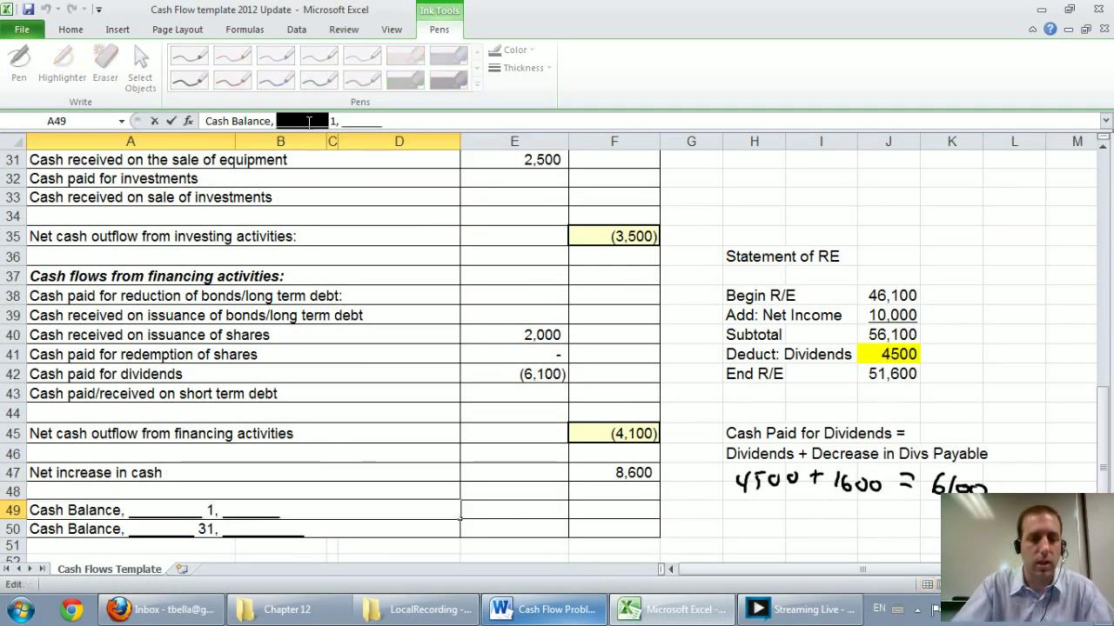
pyautogui.write('Jan')
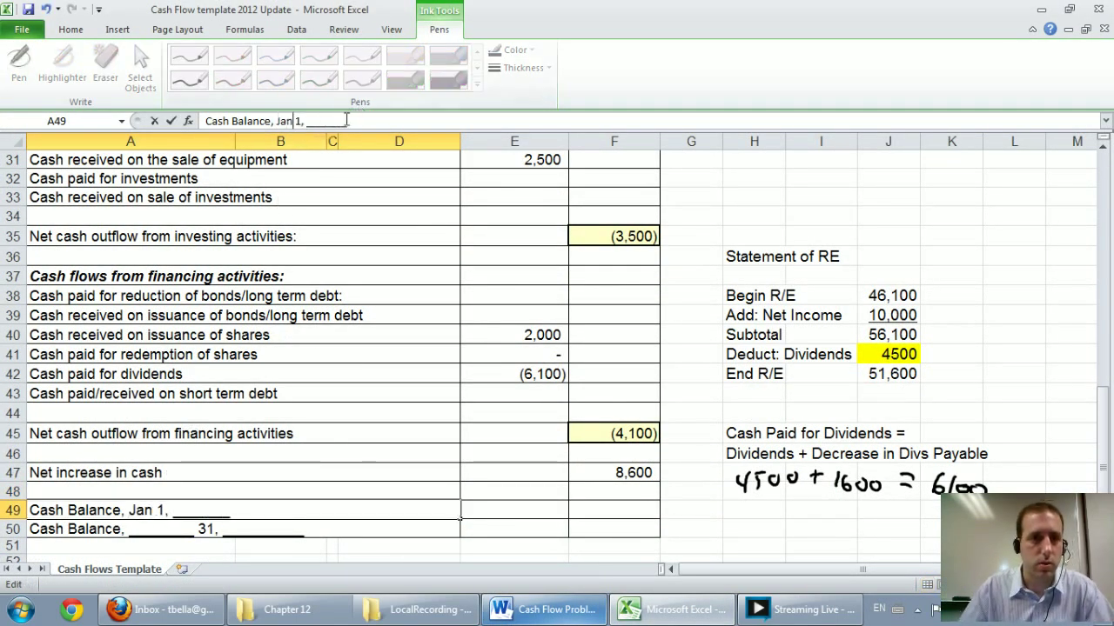
pyautogui.doubleClick(344, 121)
pyautogui.write('2012')
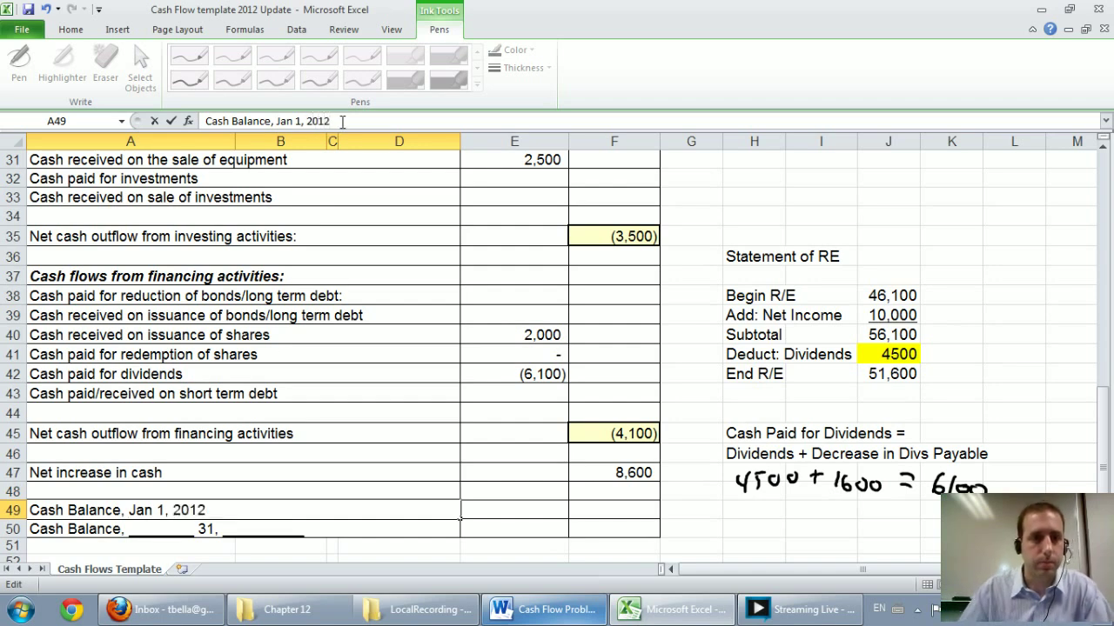
pyautogui.click(196, 525)
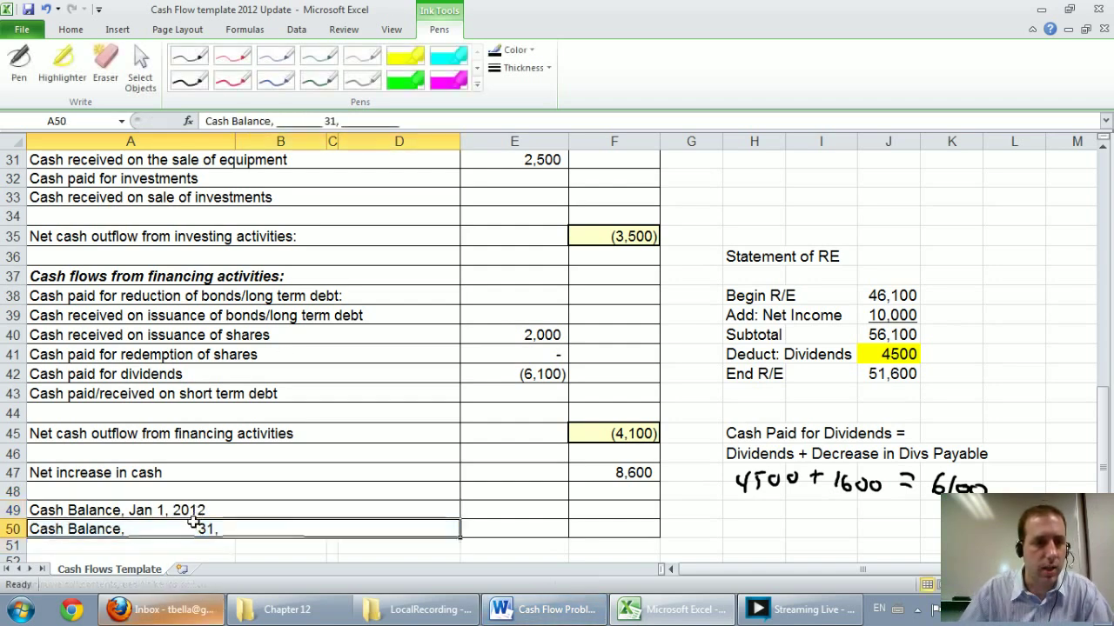
# Step: Complete the A50 label so it reads 'Cash Balance, Dec 31, 2012'
pyautogui.doubleClick(285, 121)
pyautogui.write('De')
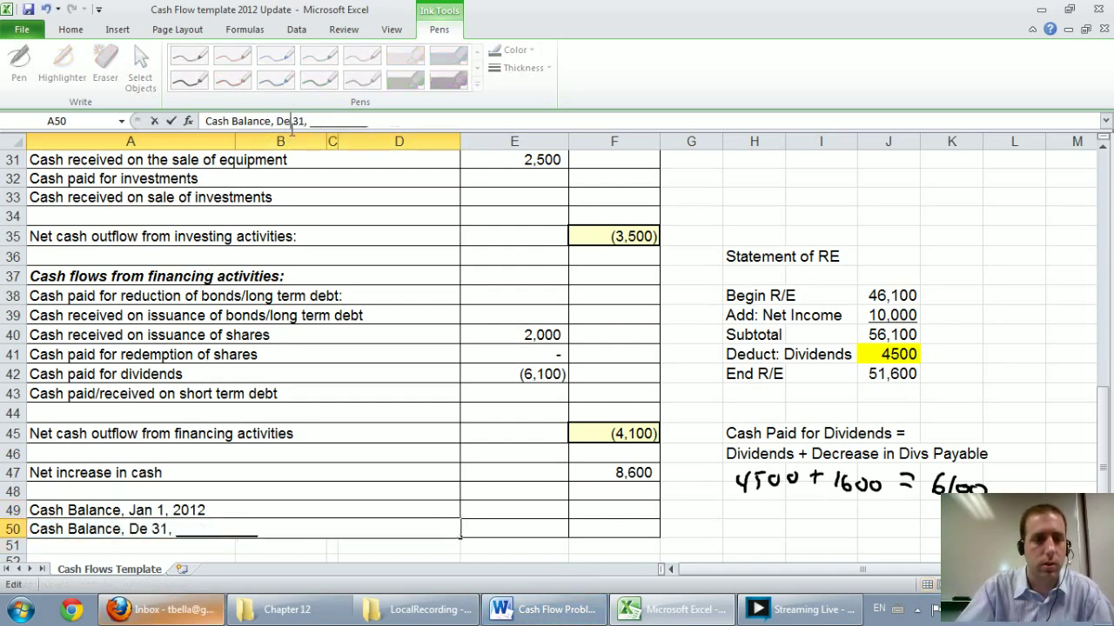
pyautogui.write('c')
pyautogui.click(399, 141)
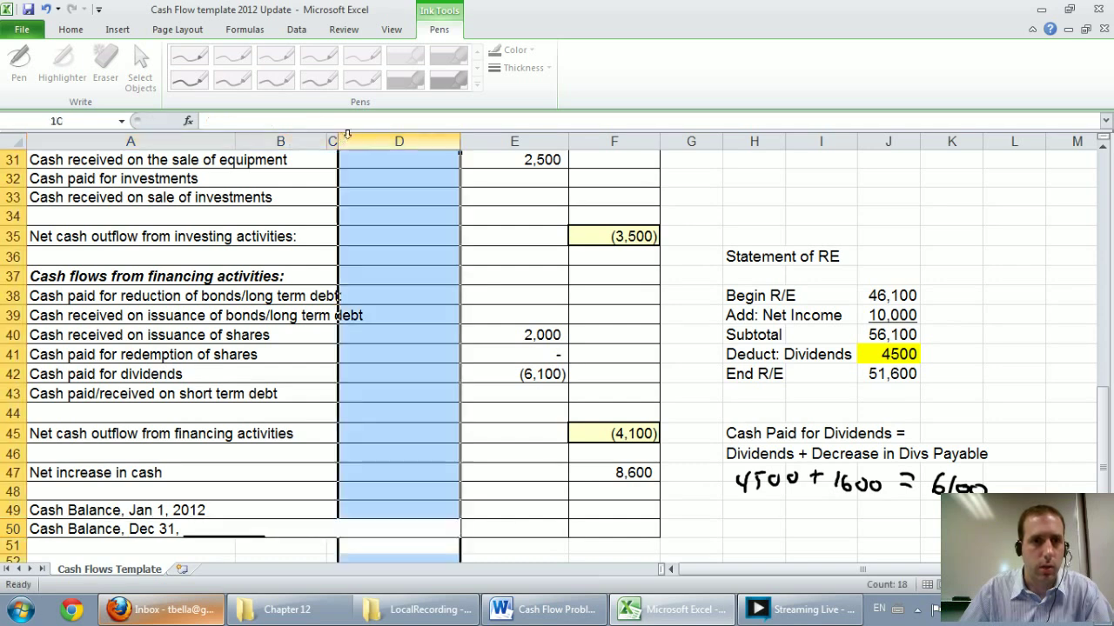
pyautogui.click(212, 526)
pyautogui.doubleClick(344, 121)
pyautogui.write('2')
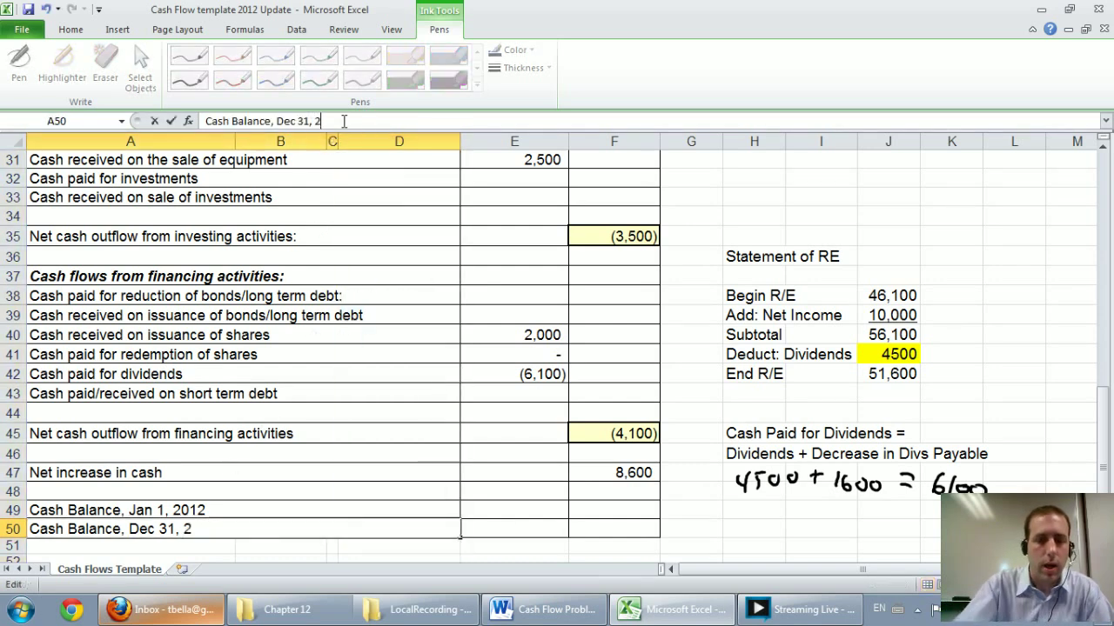
pyautogui.write('012')
pyautogui.press('Return')
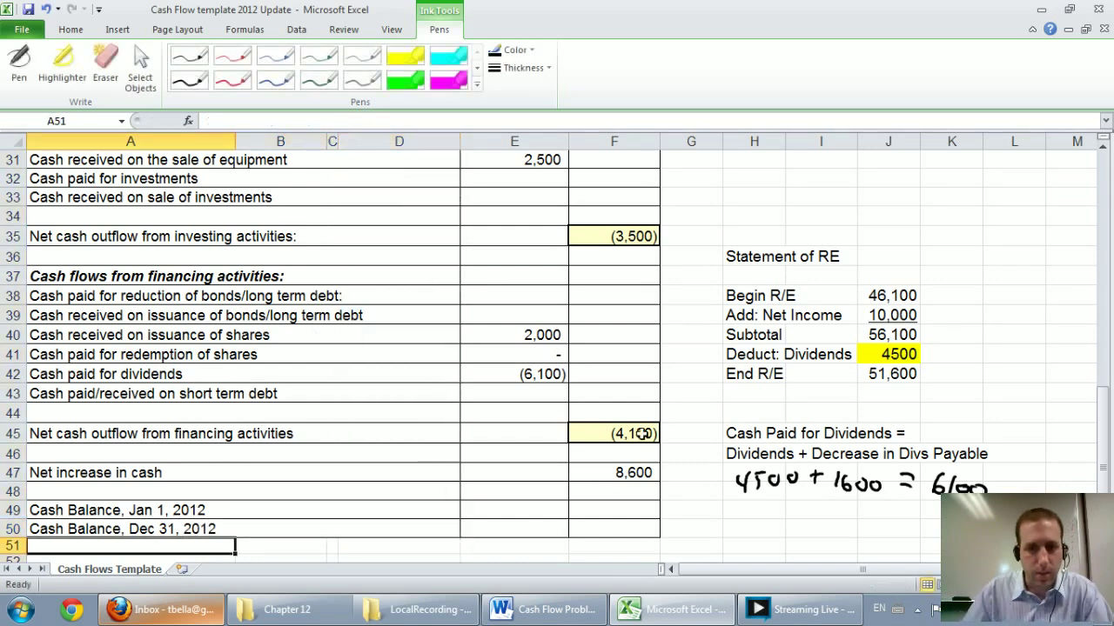
pyautogui.click(621, 511)
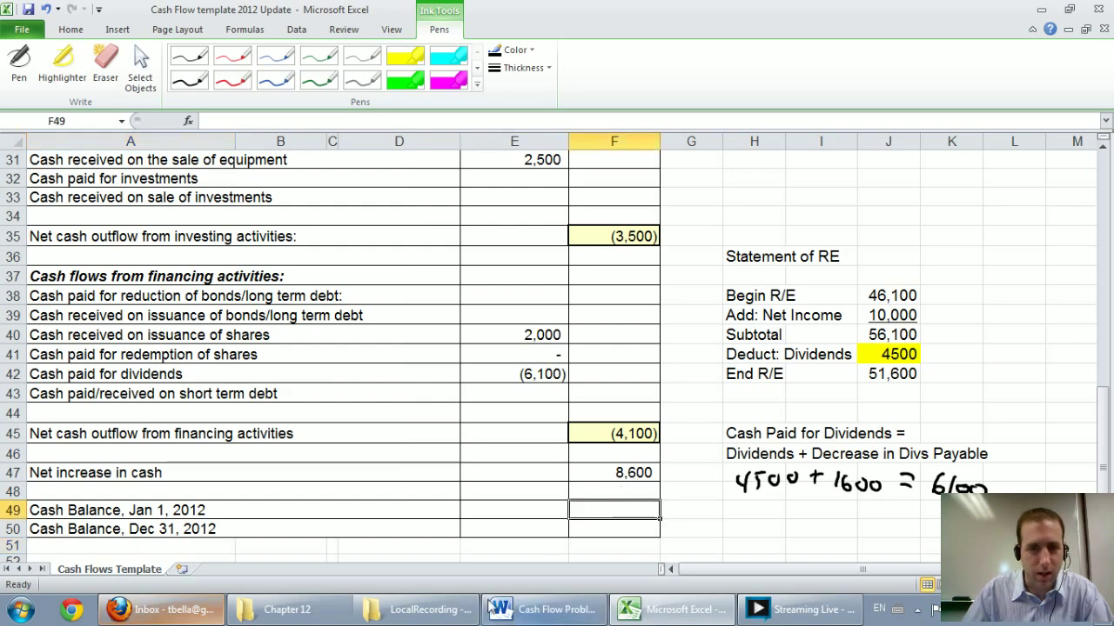
# Step: Enter the opening cash 36,800 in F49 and closing cash 45,400 in F50, using the Word balance sheet
pyautogui.click(522, 609)
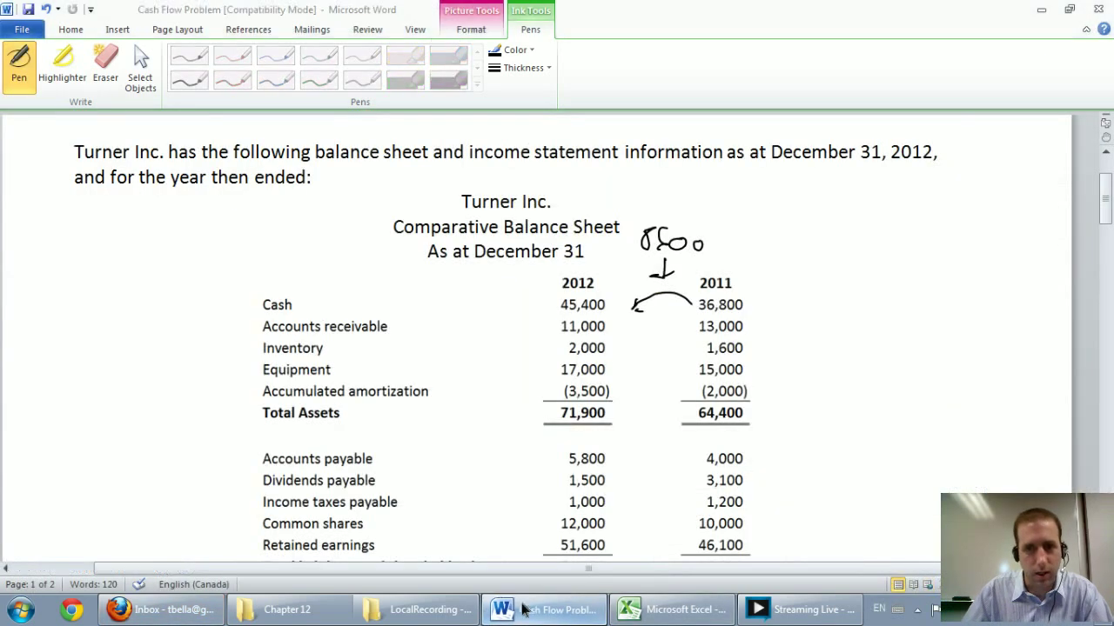
pyautogui.click(522, 609)
pyautogui.click(522, 609)
pyautogui.click(522, 609)
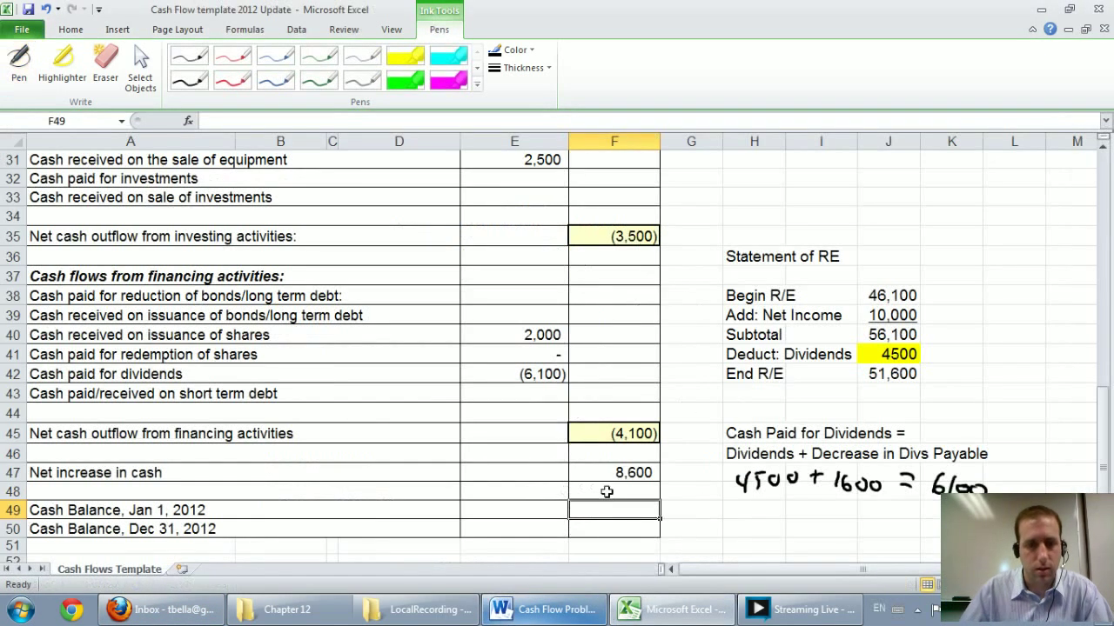
pyautogui.write('36,')
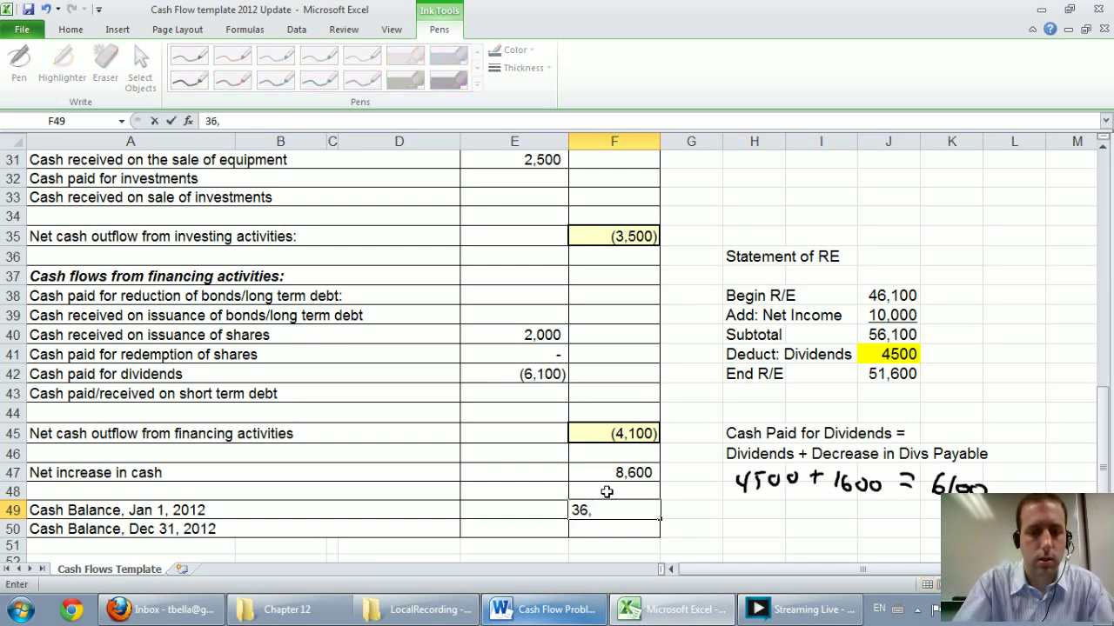
pyautogui.write('800')
pyautogui.press('Return')
pyautogui.write('45')
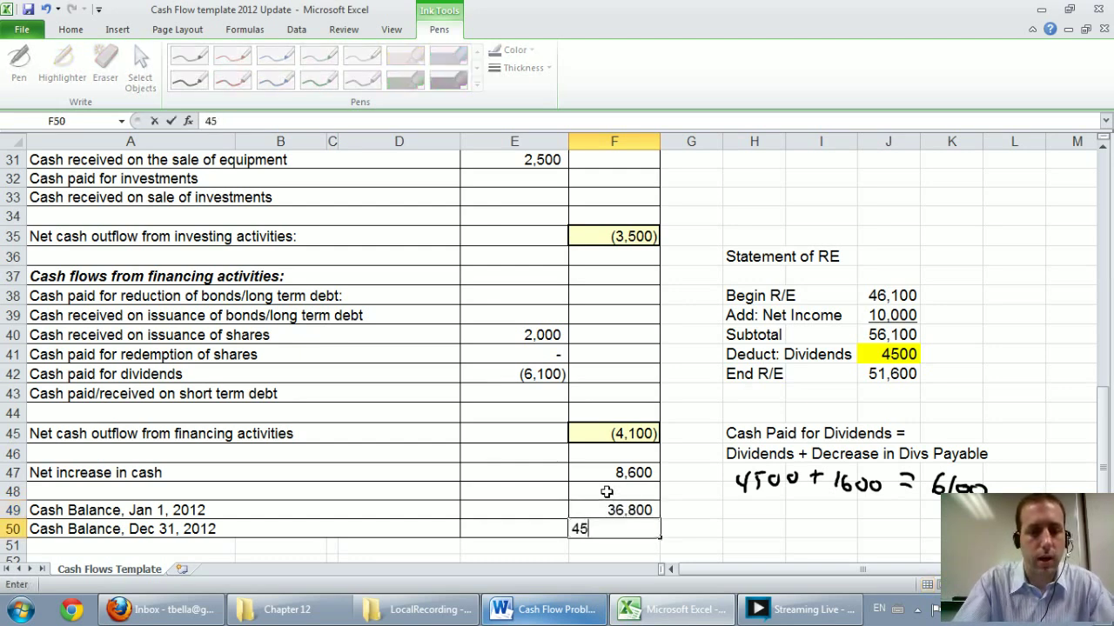
pyautogui.write(',400')
pyautogui.press('Return')
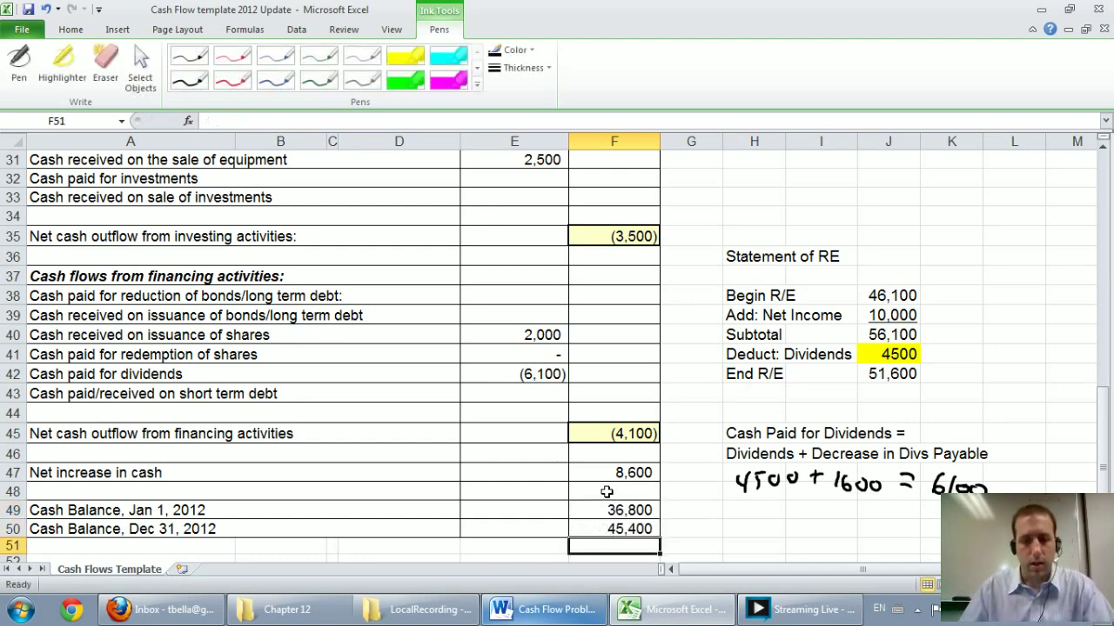
# Step: Add the check formula =F50-F49 in F51, confirming the 8,600 net increase
pyautogui.write('=')
pyautogui.click(629, 528)
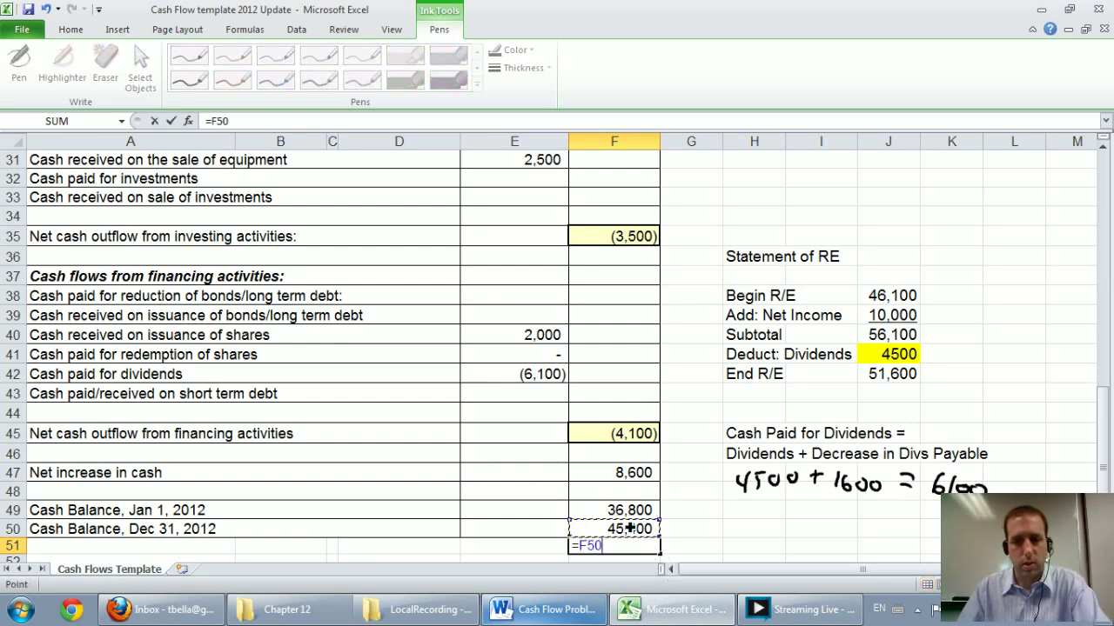
pyautogui.write('-')
pyautogui.click(632, 510)
pyautogui.press('Return')
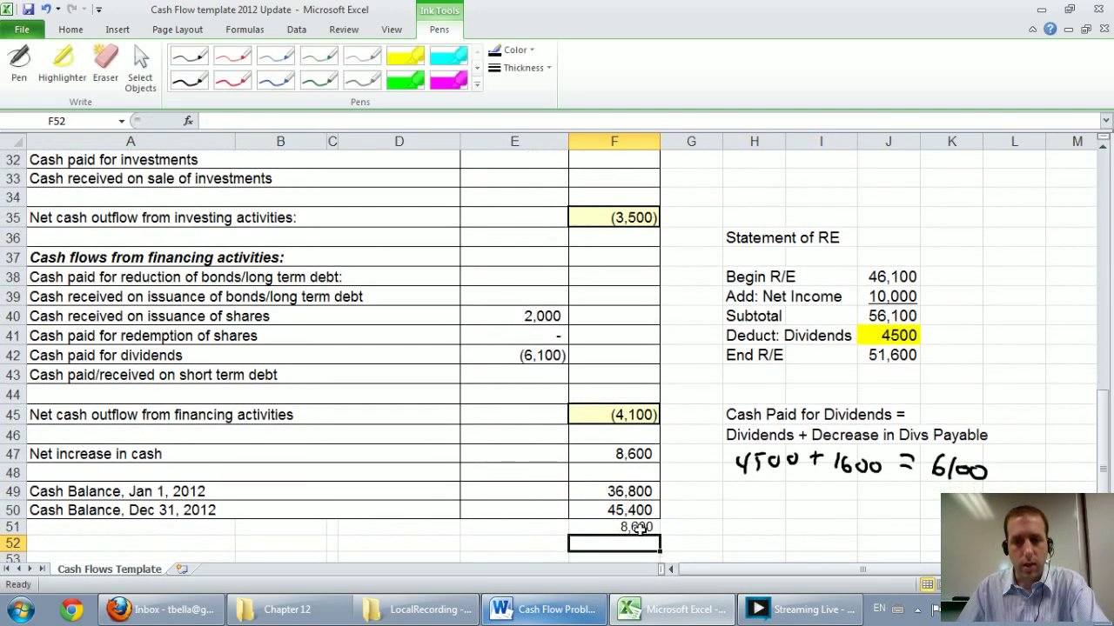
pyautogui.click(638, 528)
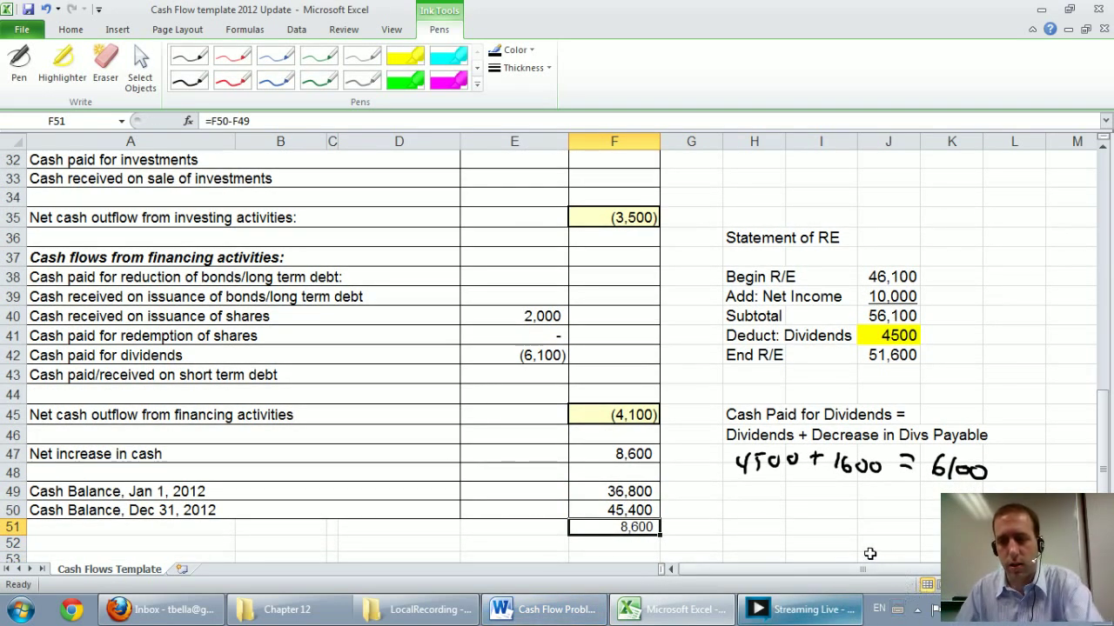
# Step: Delete the =F50-F49 check formula from F51
pyautogui.press('Delete')
pyautogui.click(718, 525)
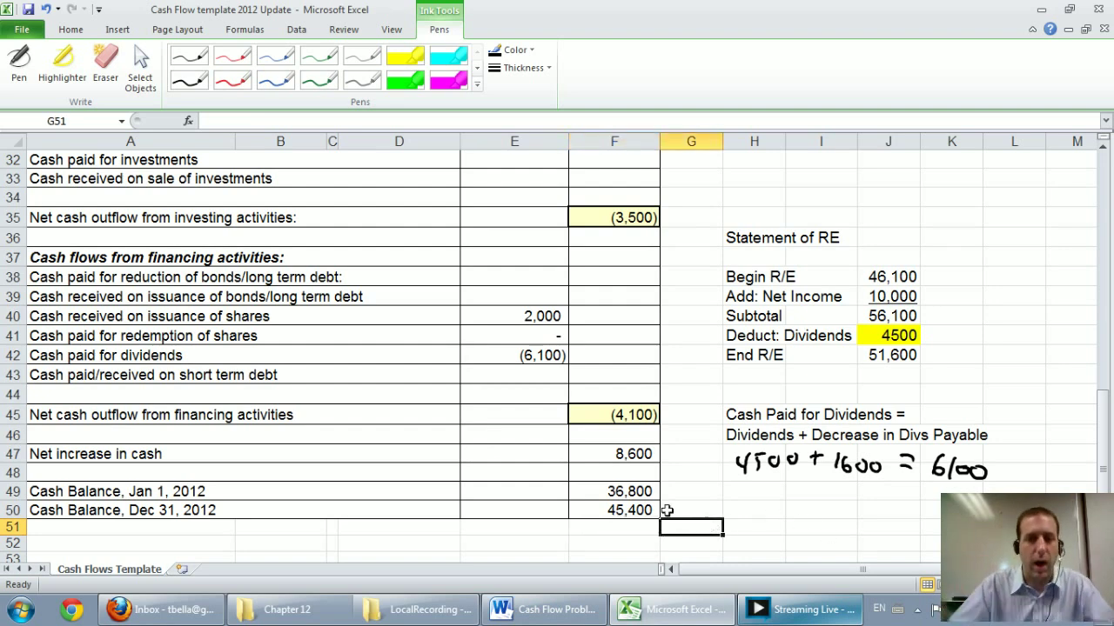